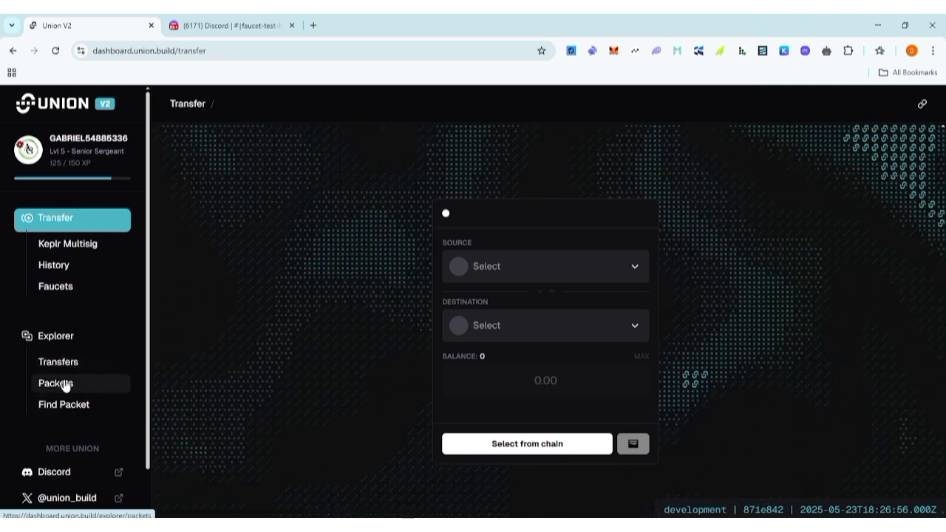
Check which EVM and Cosmos wallets are connected to the account, closing the wallet list when done.
scroll(76, 407, "down", 1)
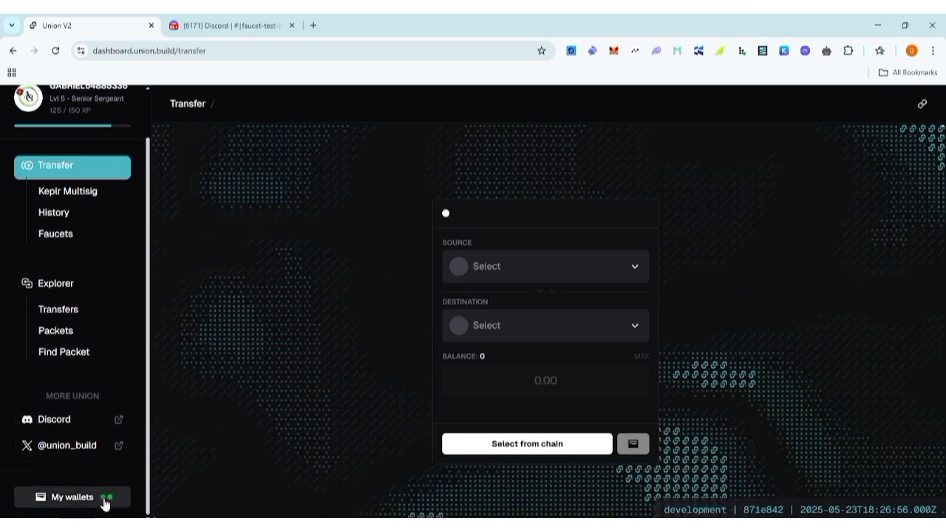
left_click(59, 497)
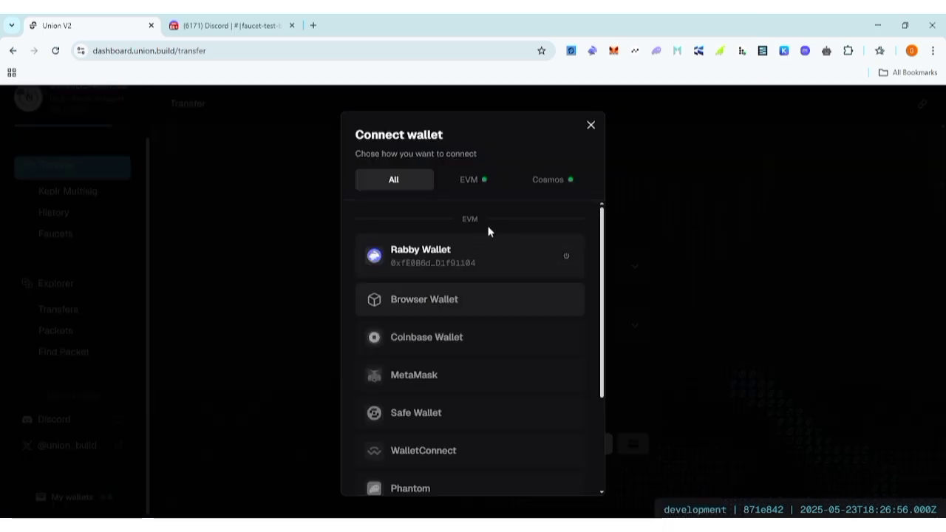
left_click(590, 126)
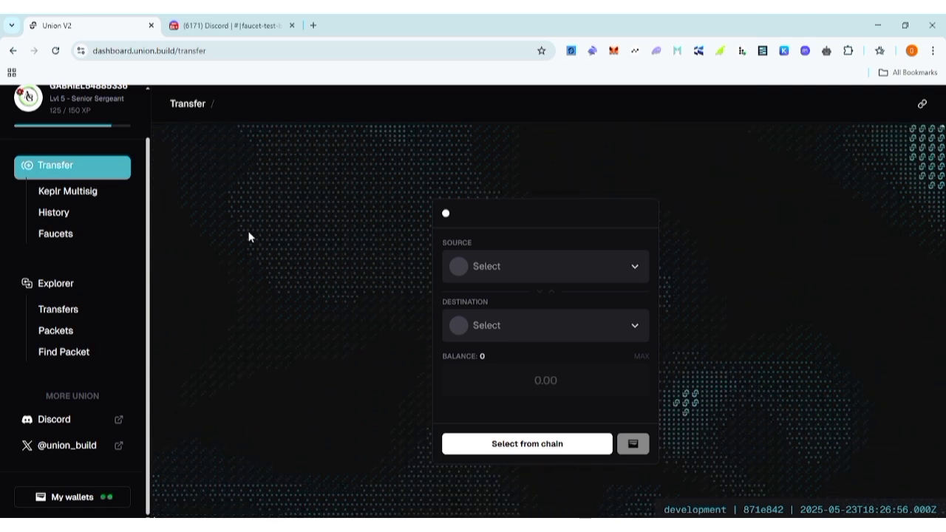
scroll(65, 247, "up", 1)
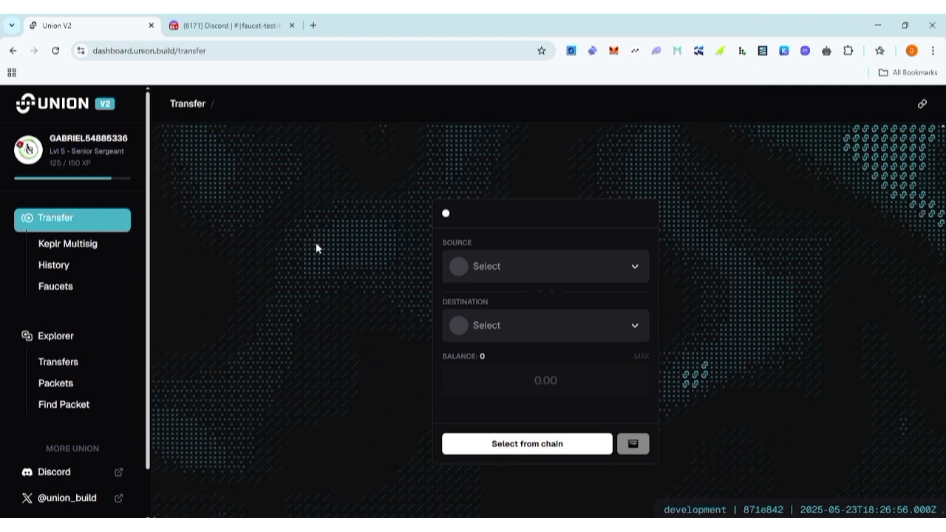
Open the profile dashboard and examine its rank, mission, achievement, reward and wallet stats and the leaderboard.
left_click(90, 151)
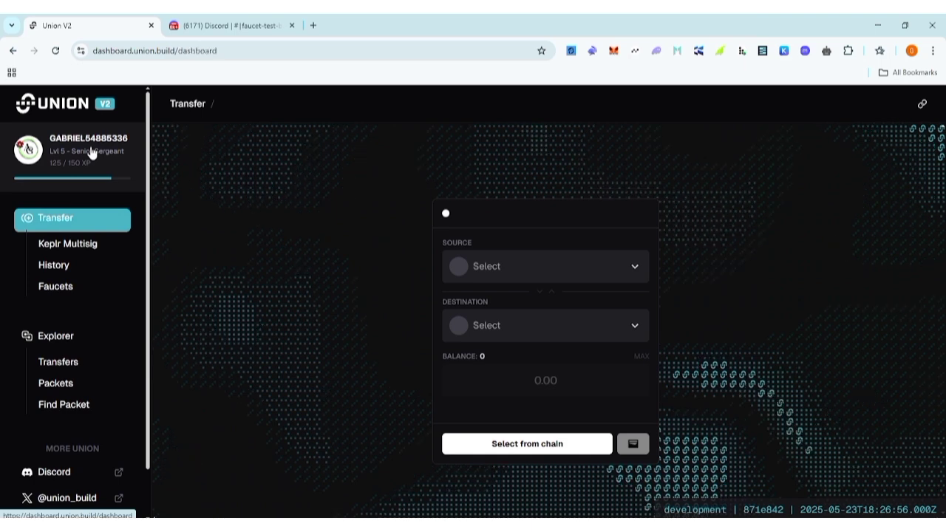
scroll(479, 293, "down", 2)
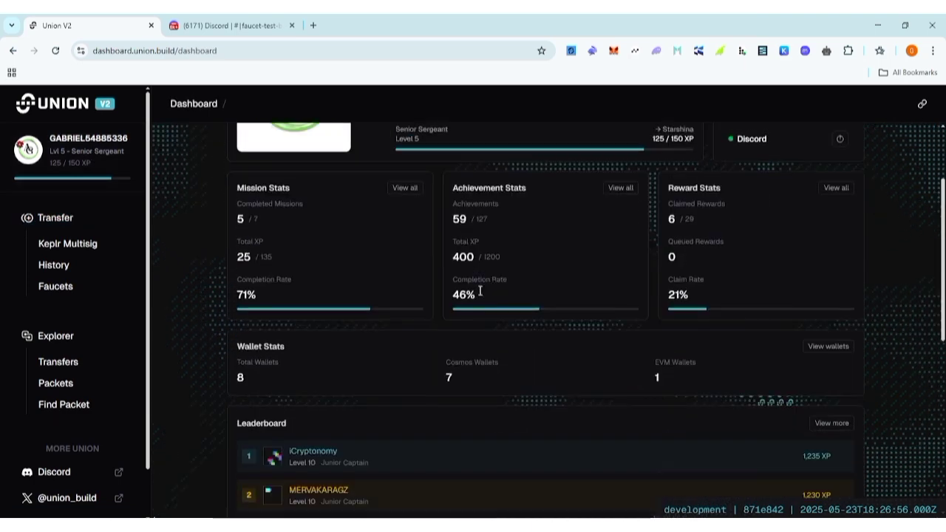
scroll(481, 291, "up", 2)
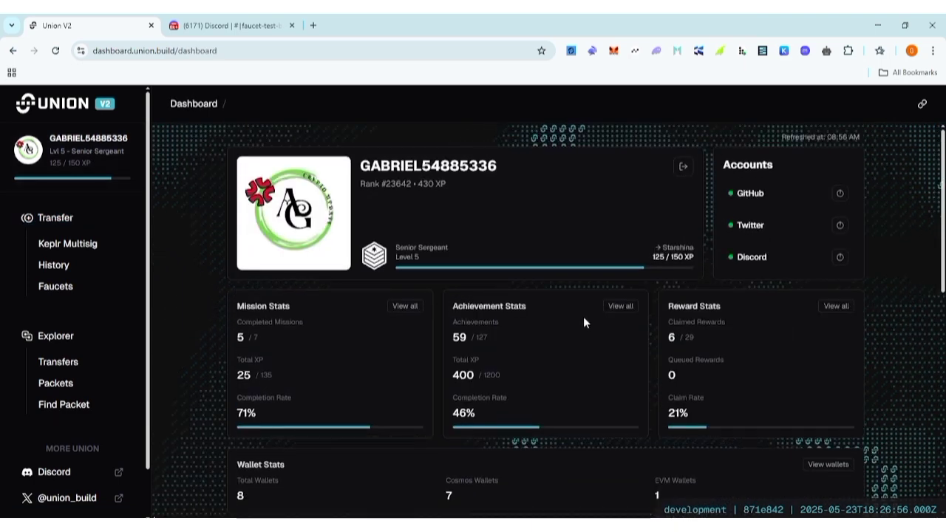
scroll(310, 314, "down", 3)
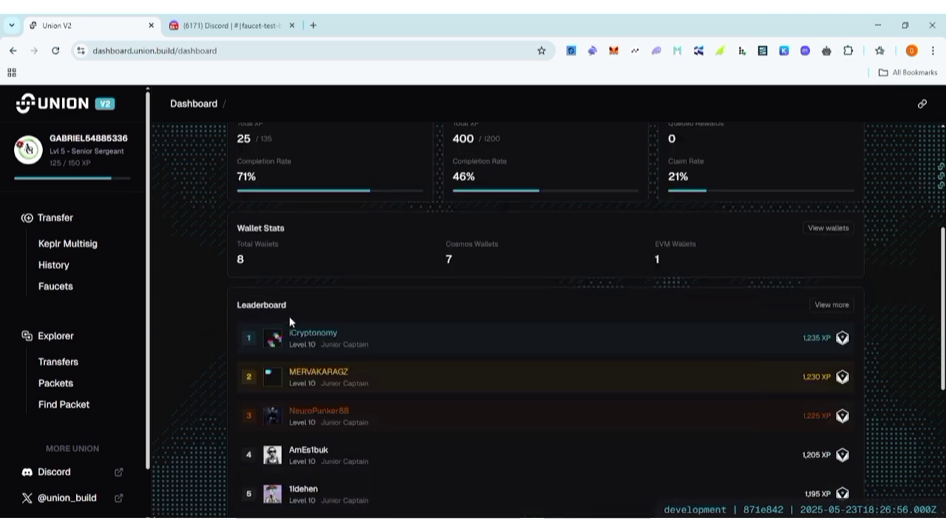
scroll(297, 272, "up", 1)
scroll(399, 308, "down", 4)
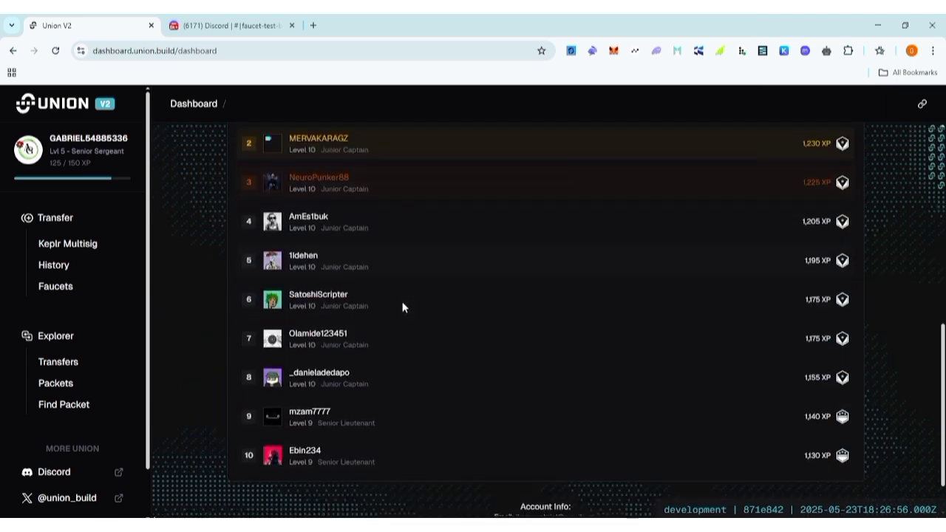
scroll(401, 296, "up", 5)
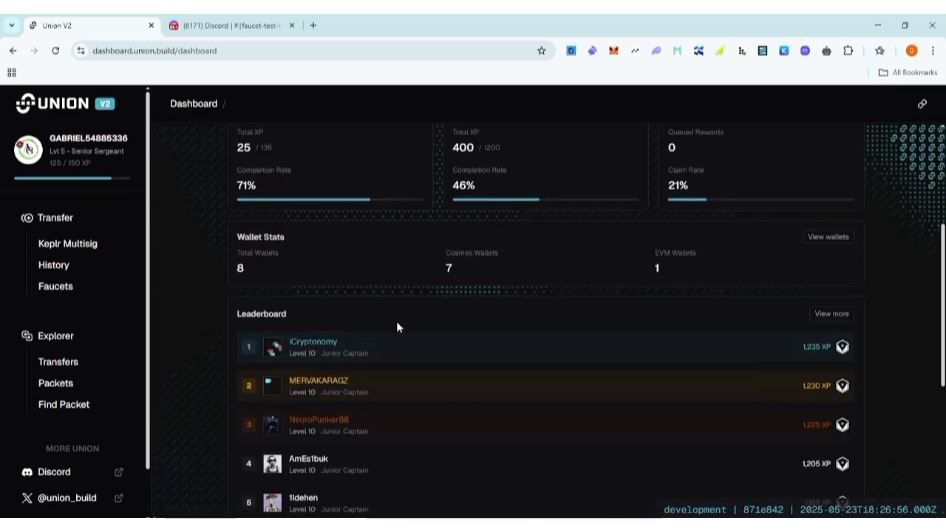
scroll(396, 322, "down", 2)
scroll(396, 326, "up", 5)
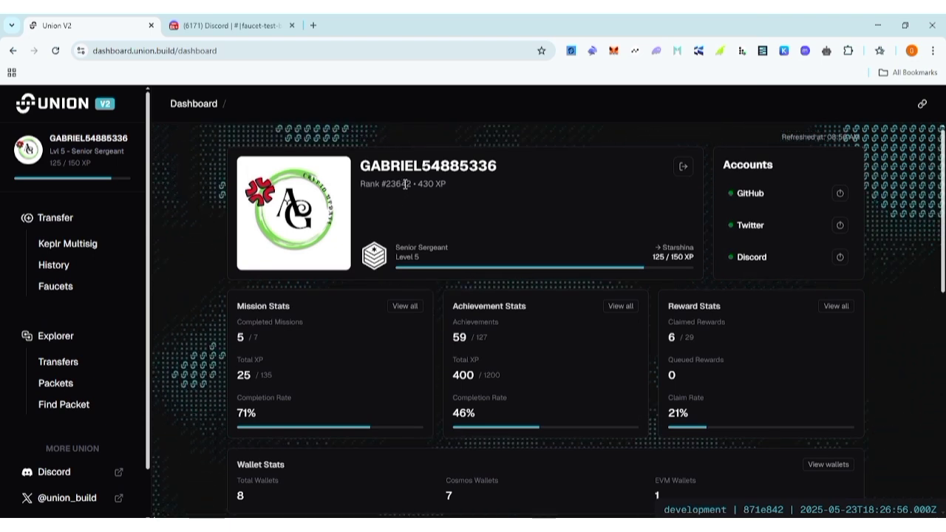
scroll(406, 184, "down", 1)
scroll(566, 314, "up", 1)
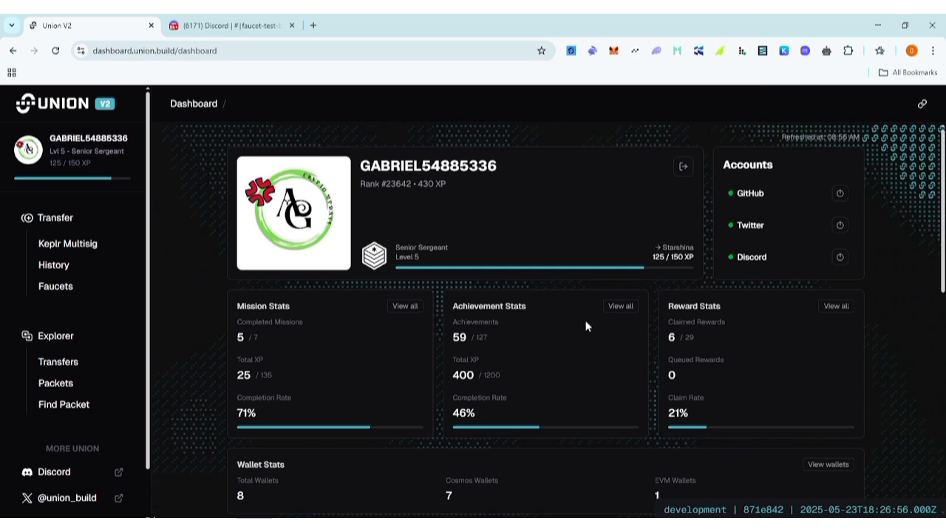
Open the full list of achievements from the Achievement Stats and look over its entries.
left_click(619, 306)
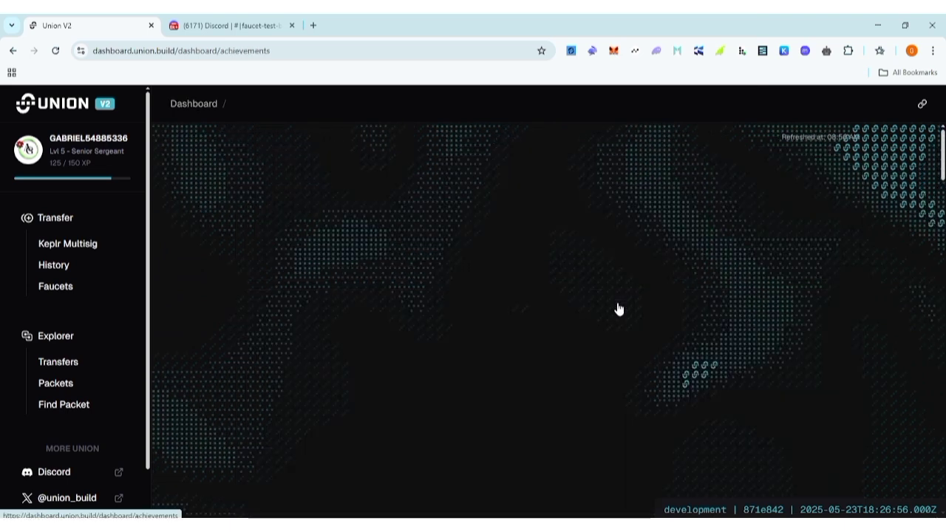
scroll(559, 306, "down", 1)
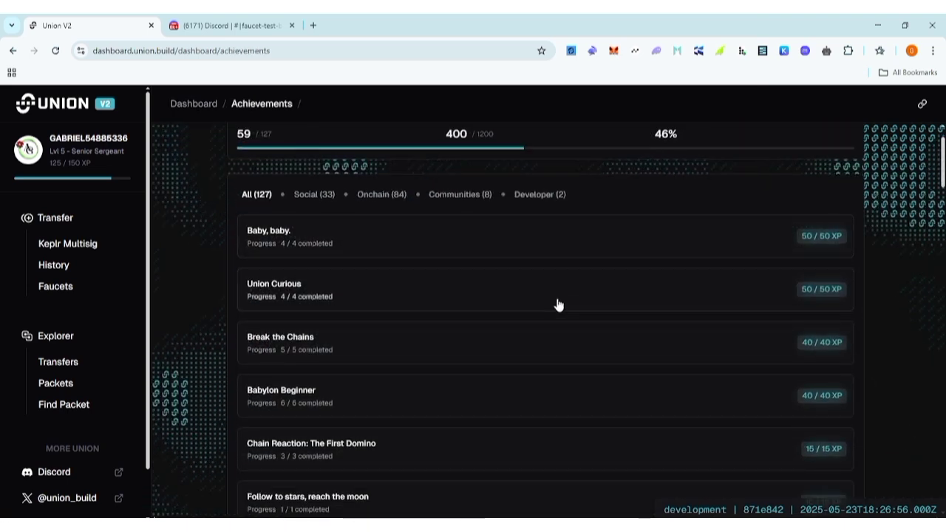
scroll(559, 305, "up", 1)
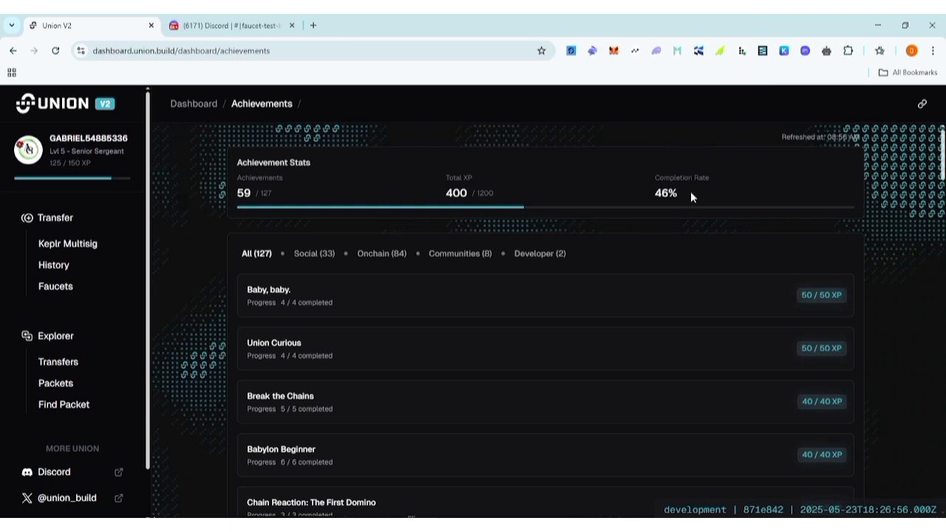
scroll(574, 244, "down", 3)
scroll(456, 229, "up", 3)
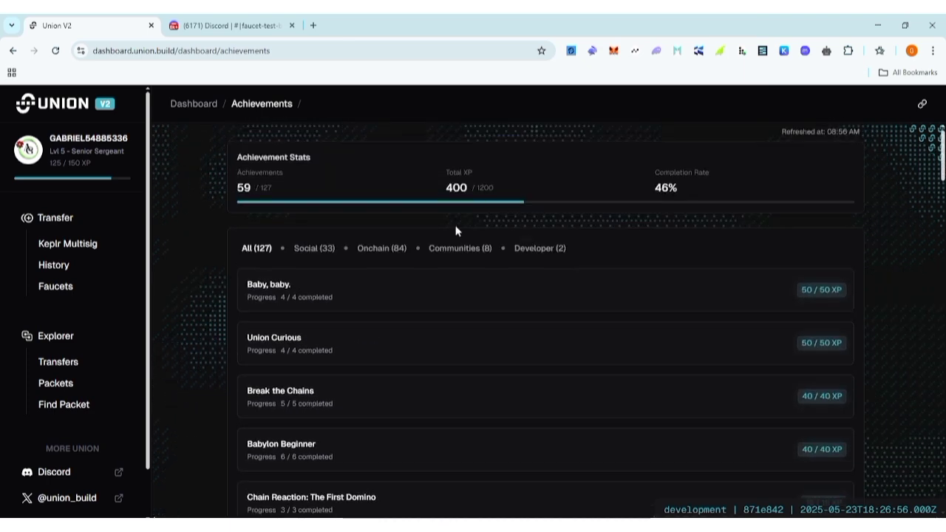
Filter the achievements to Social, inspect entries such as "Stay ahead of the midcurve", and narrow the list to the Union subcategory.
left_click(322, 260)
scroll(410, 255, "down", 1)
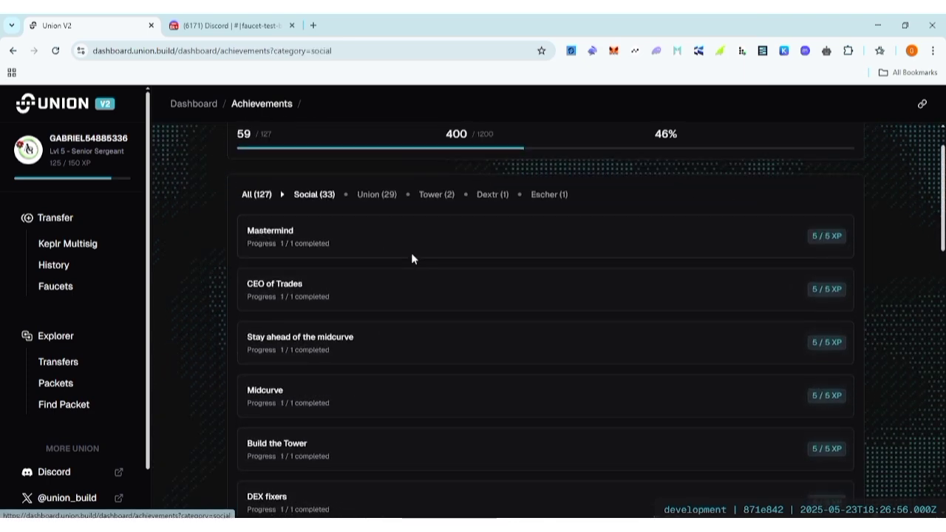
left_click(410, 238)
left_click(412, 241)
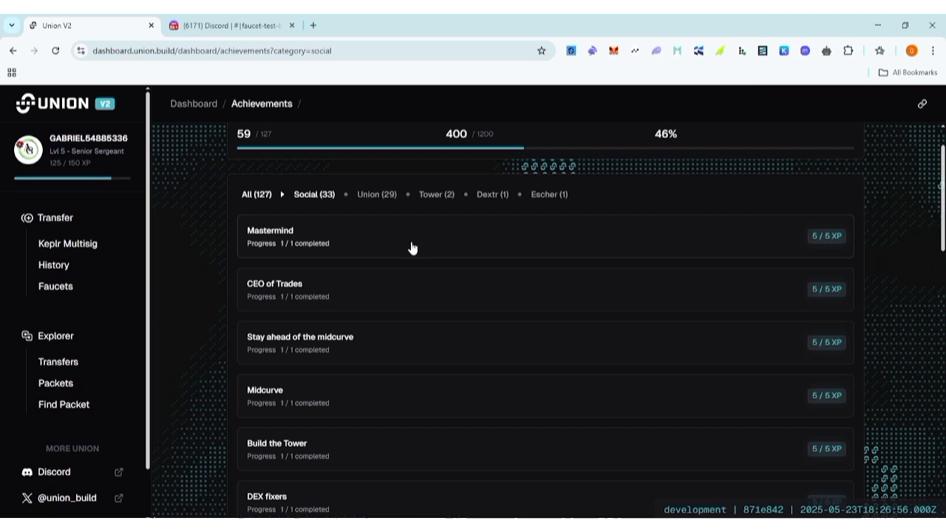
left_click(406, 302)
left_click(406, 302)
left_click(409, 343)
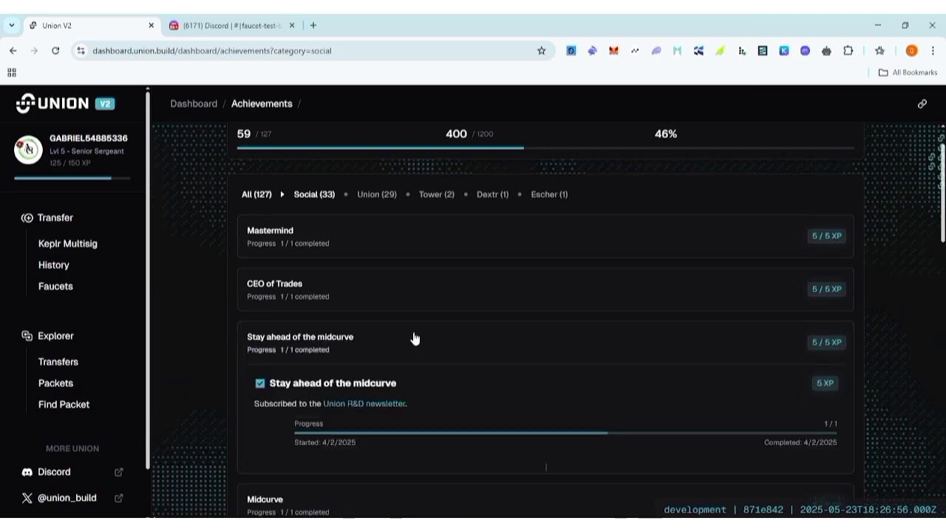
left_click(413, 340)
scroll(348, 270, "down", 8)
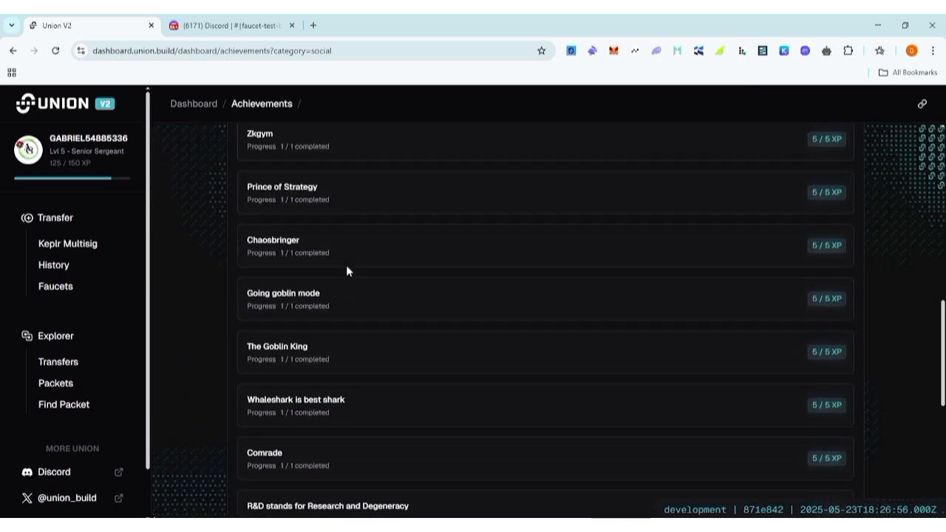
scroll(346, 264, "up", 9)
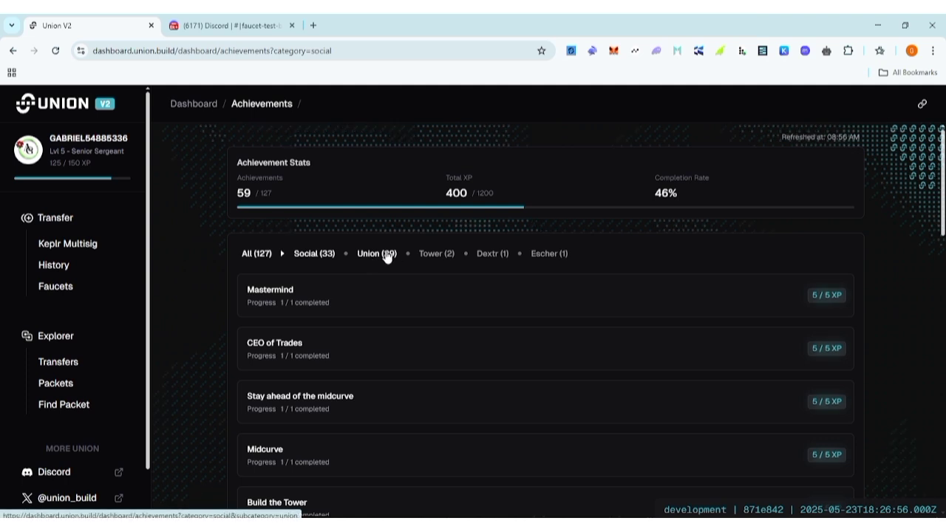
left_click(385, 253)
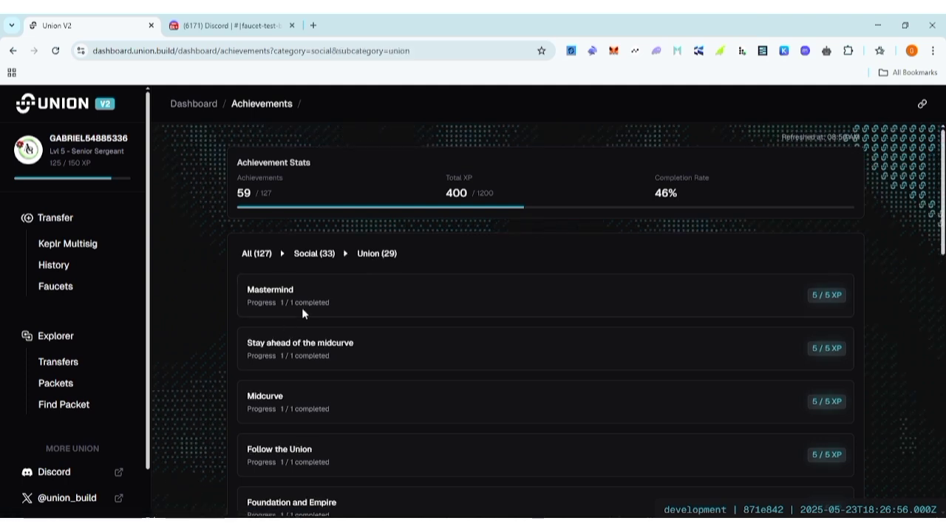
Return to all achievements, filter them to Onchain, and review the progress of the listed entries.
left_click(259, 254)
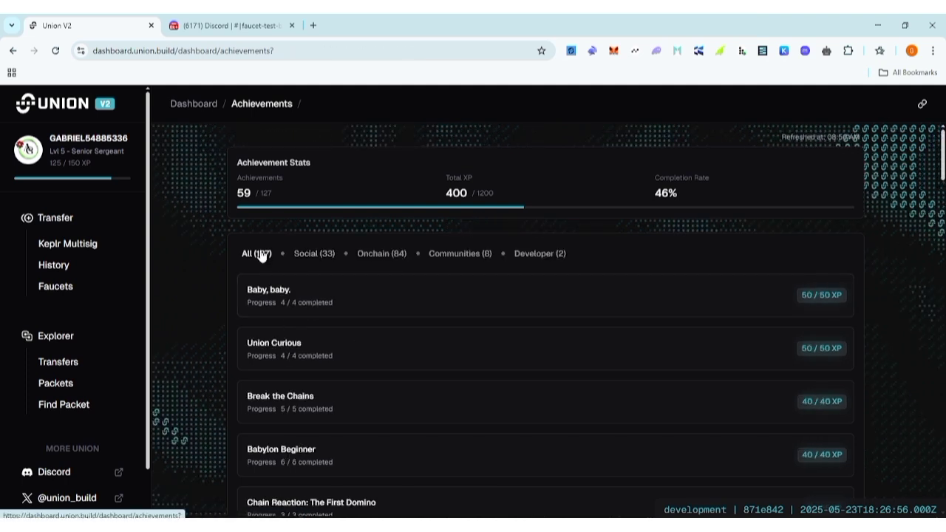
left_click(396, 255)
scroll(473, 299, "down", 3)
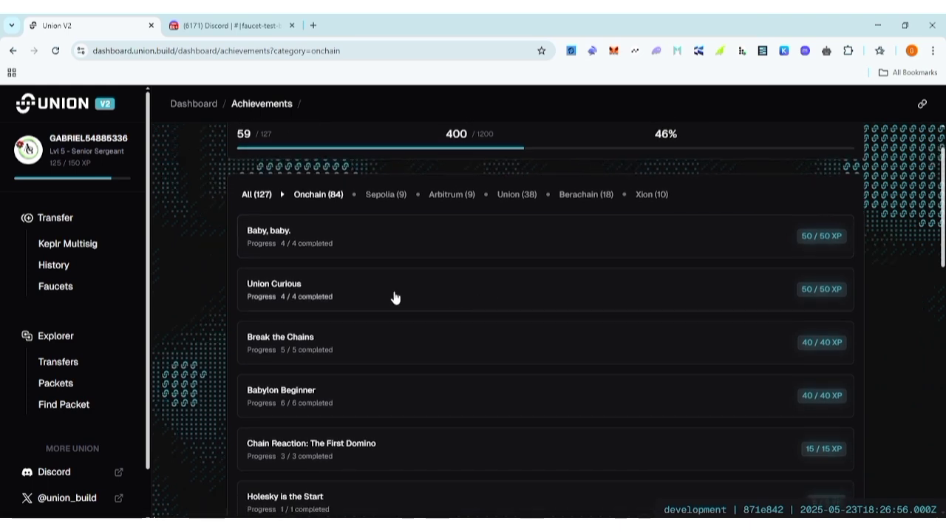
scroll(344, 200, "down", 3)
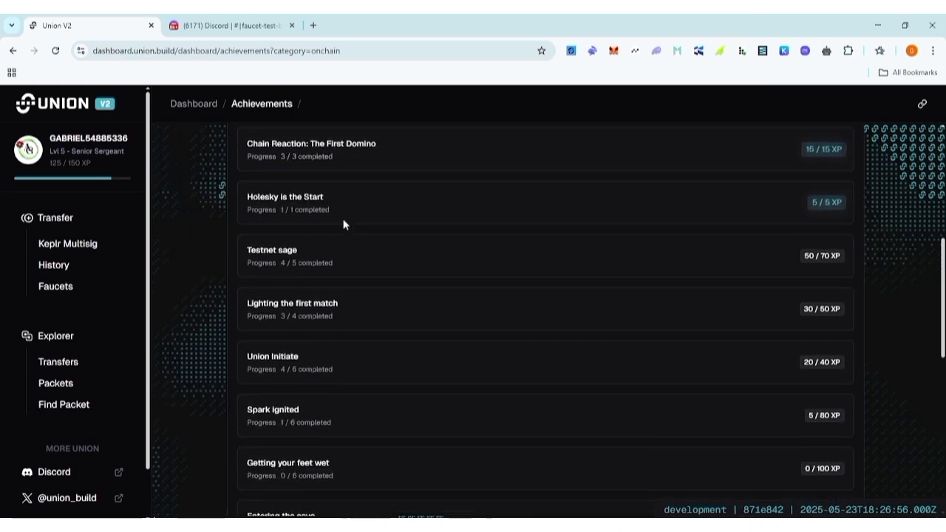
scroll(344, 224, "down", 1)
scroll(344, 224, "up", 2)
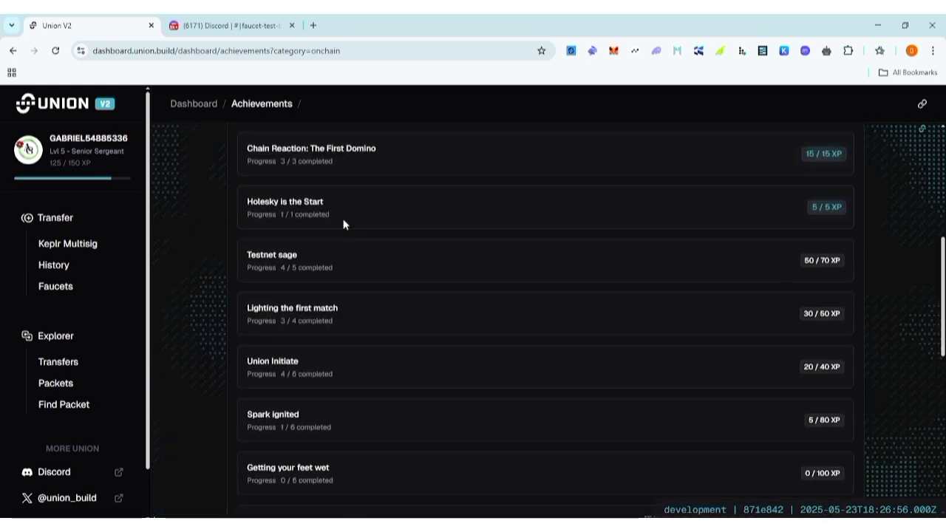
scroll(343, 226, "down", 1)
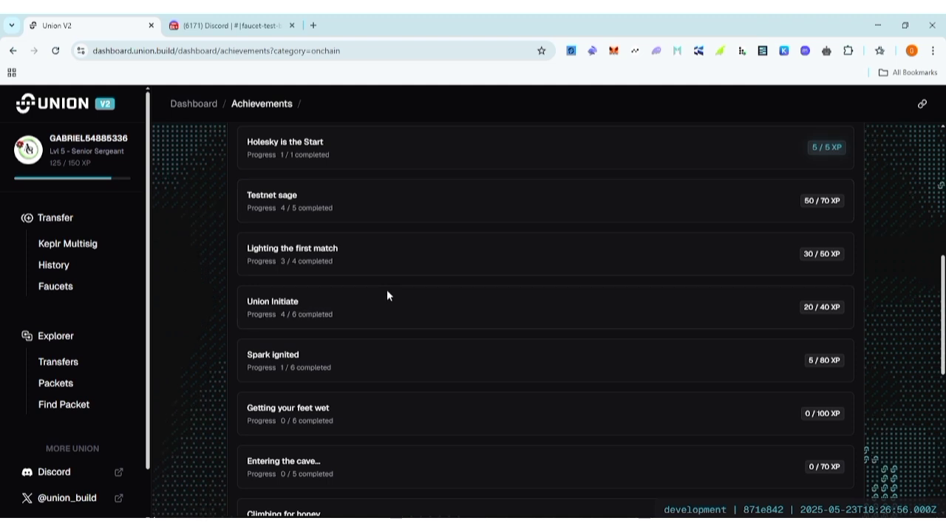
scroll(358, 313, "up", 3)
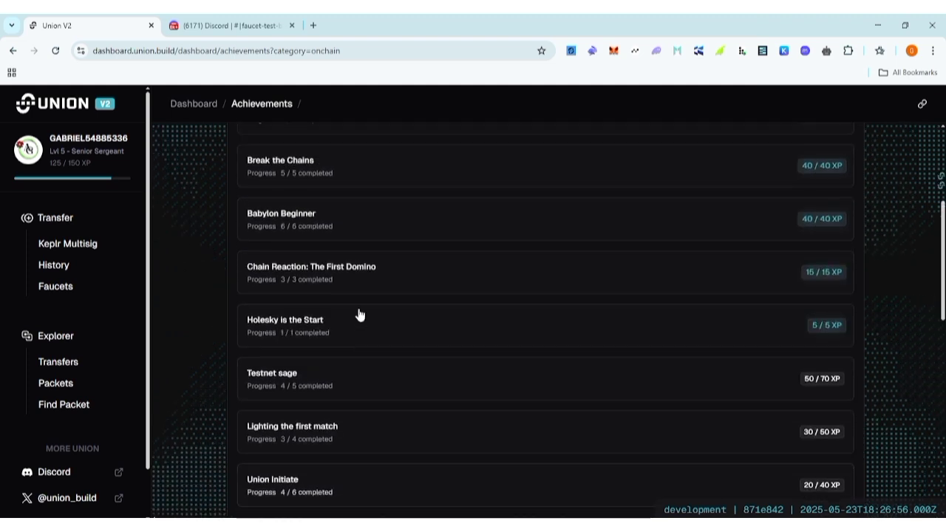
scroll(358, 313, "up", 4)
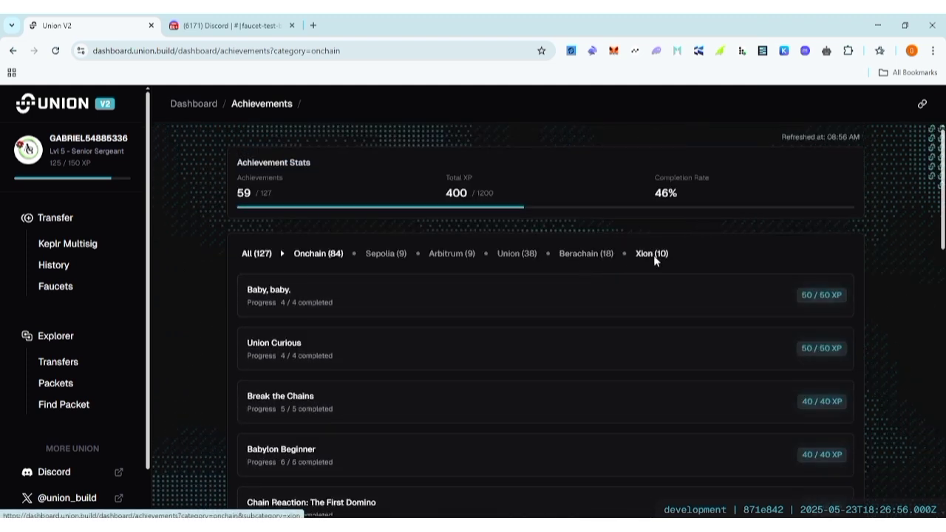
Narrow the Onchain achievements to Xion and review the individual tiers of "Lighting the first match".
left_click(653, 255)
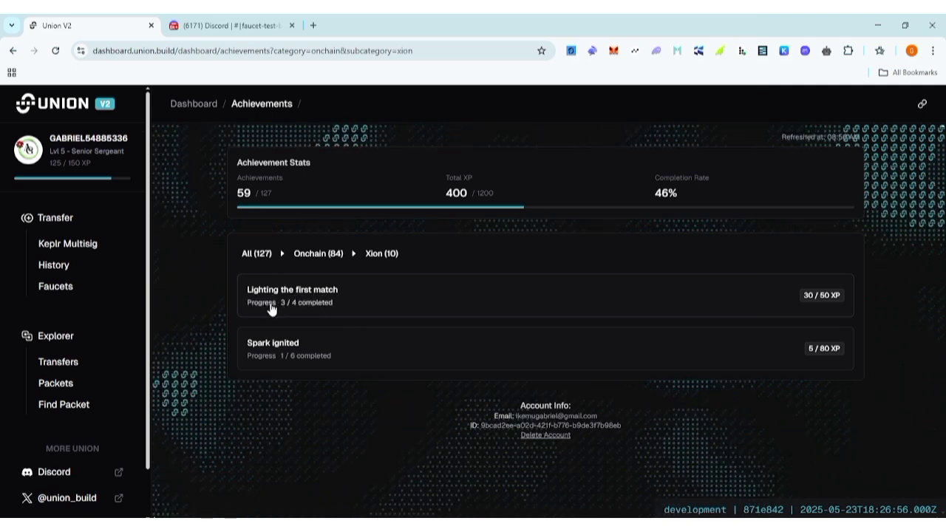
left_click(307, 309)
scroll(355, 310, "down", 3)
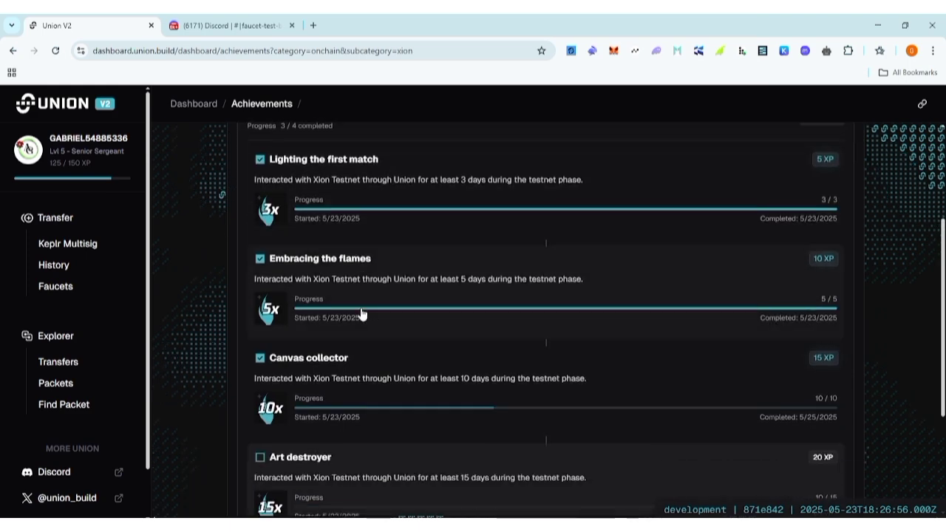
scroll(361, 315, "down", 3)
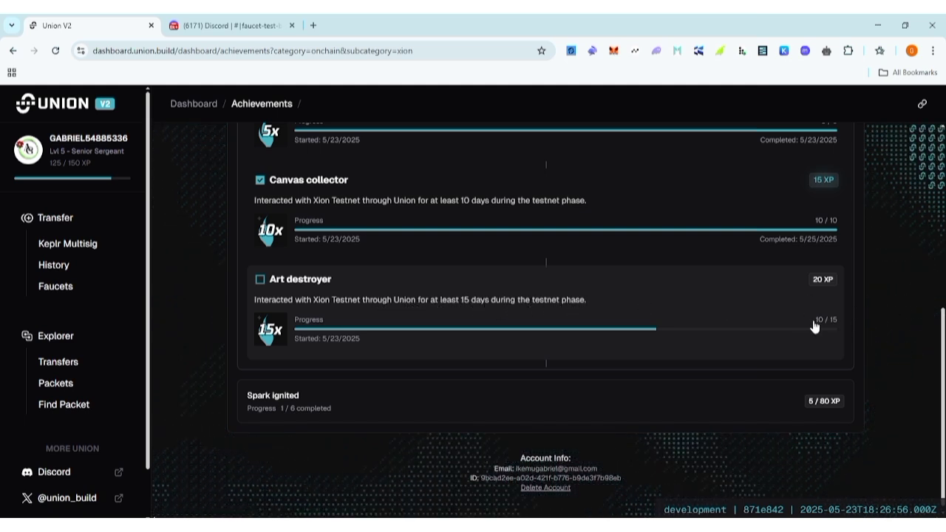
scroll(606, 289, "up", 5)
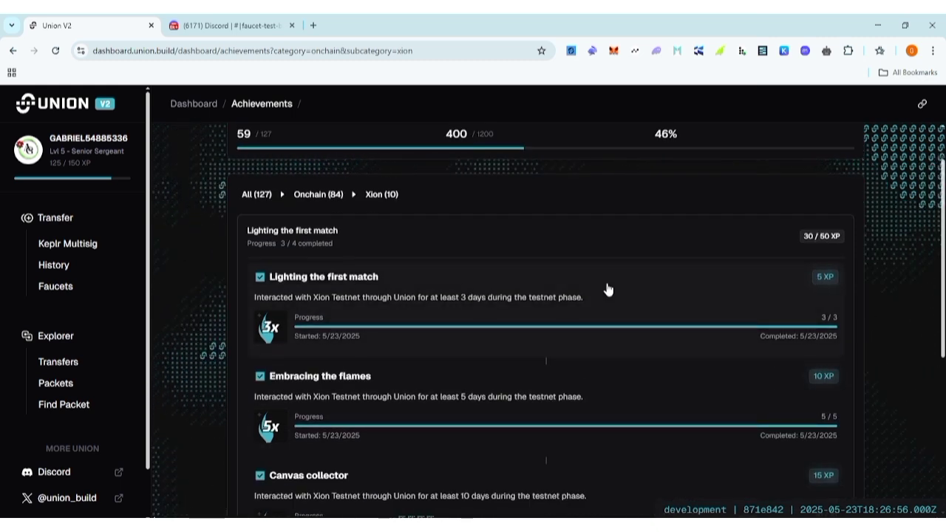
scroll(602, 290, "up", 1)
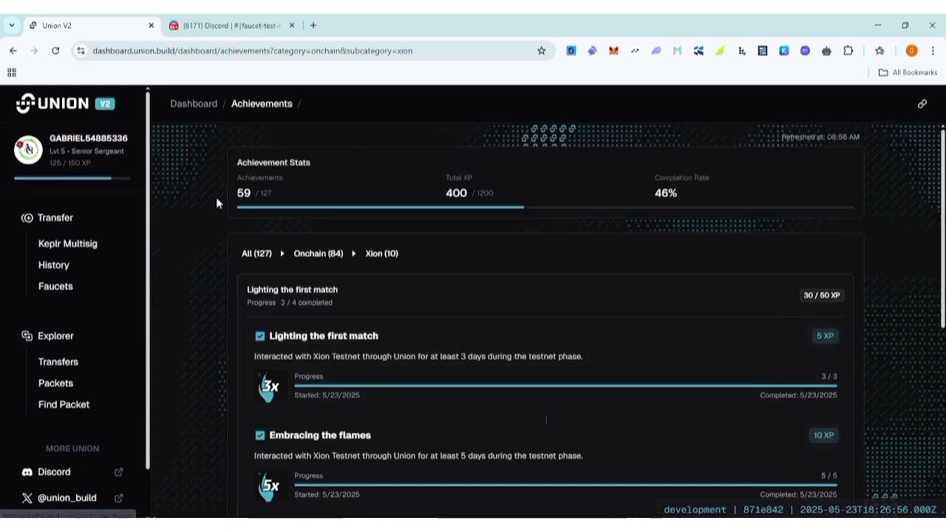
scroll(453, 284, "down", 2)
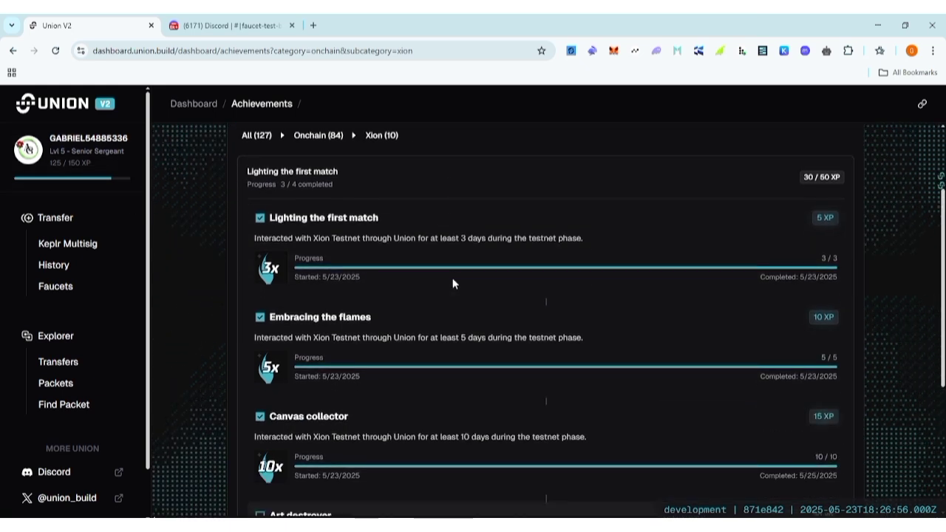
Review the remaining tiers of "Lighting the first match", including the requirement and progress of "Art destroyer".
scroll(462, 288, "down", 4)
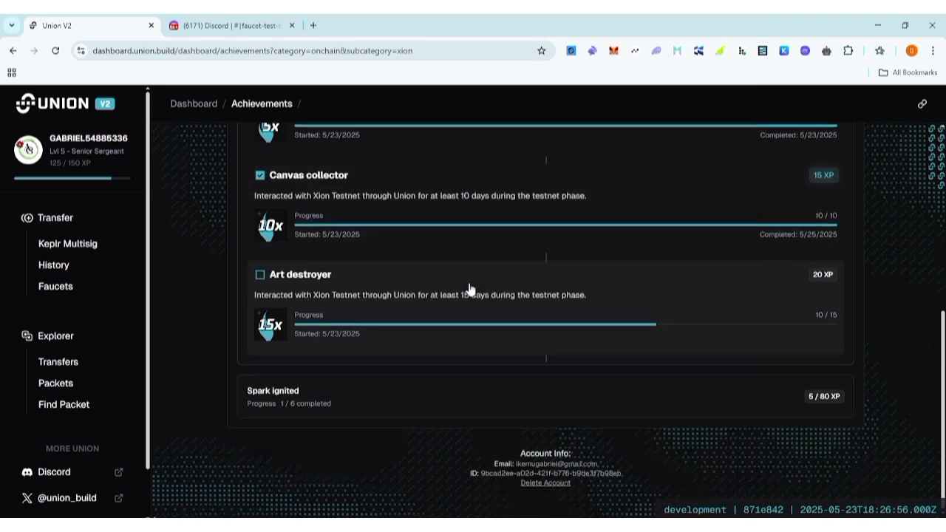
scroll(468, 288, "up", 2)
scroll(469, 288, "up", 4)
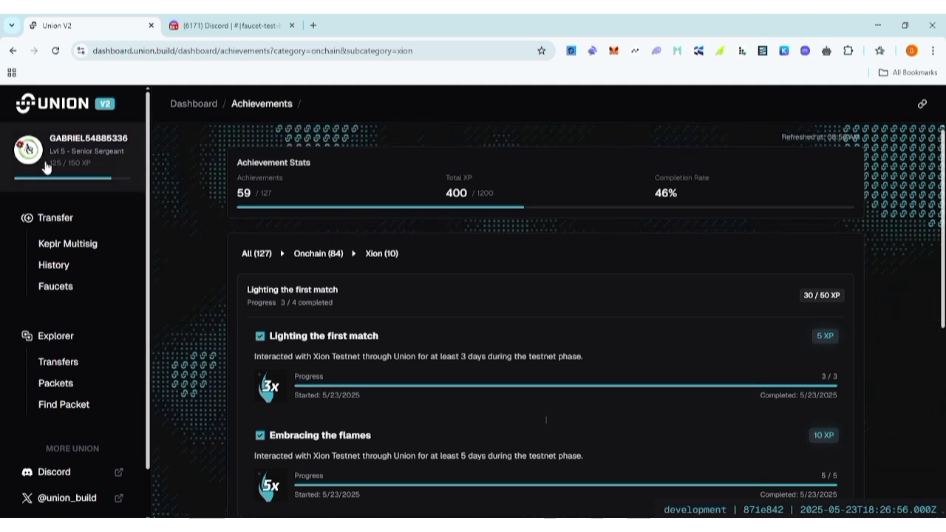
Reopen the achievements list from the profile overview and filter it to the Tower subcategory of Social.
left_click(103, 170)
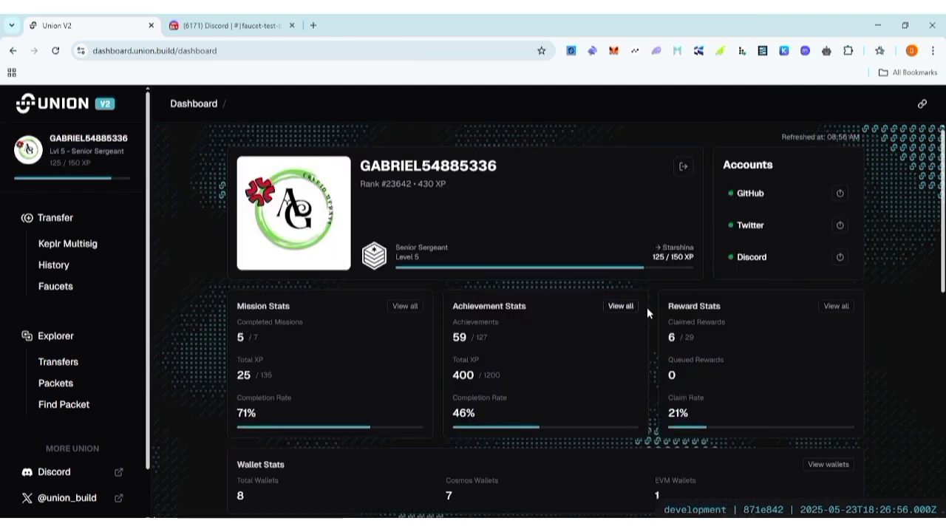
left_click(623, 306)
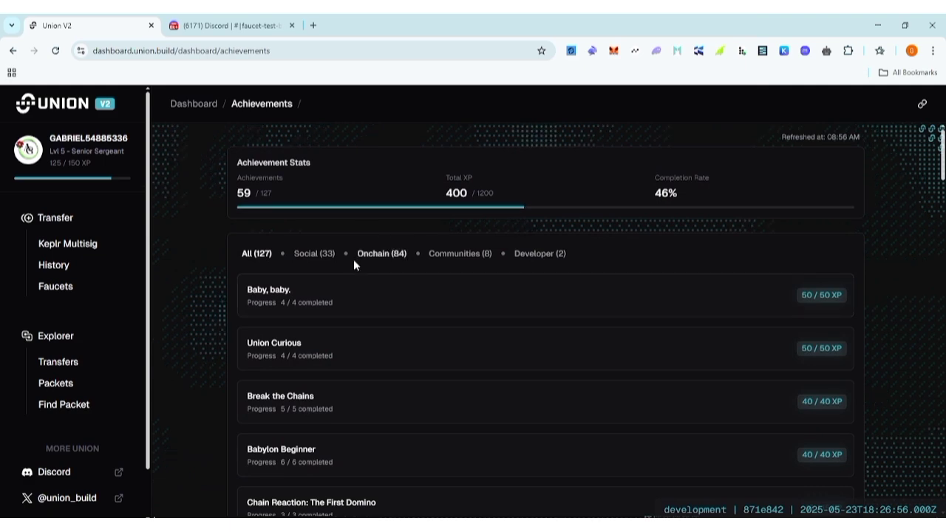
left_click(317, 259)
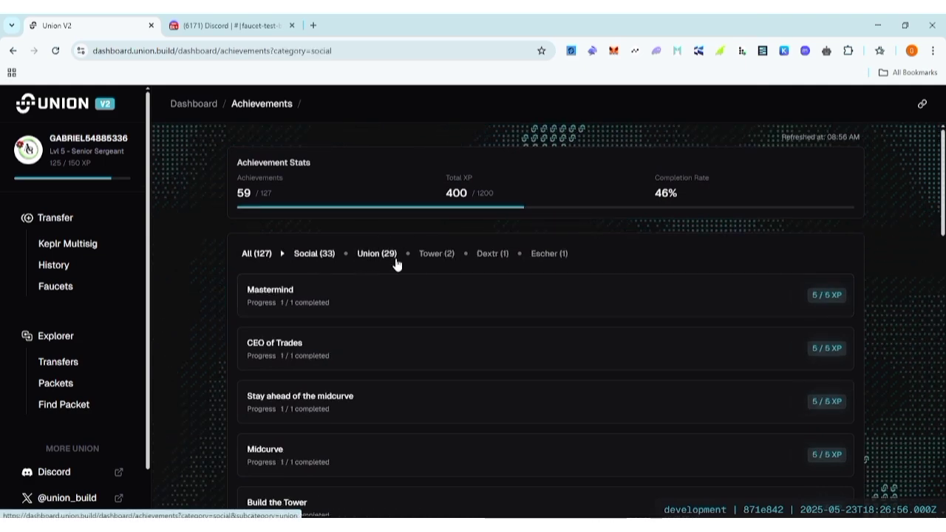
left_click(432, 258)
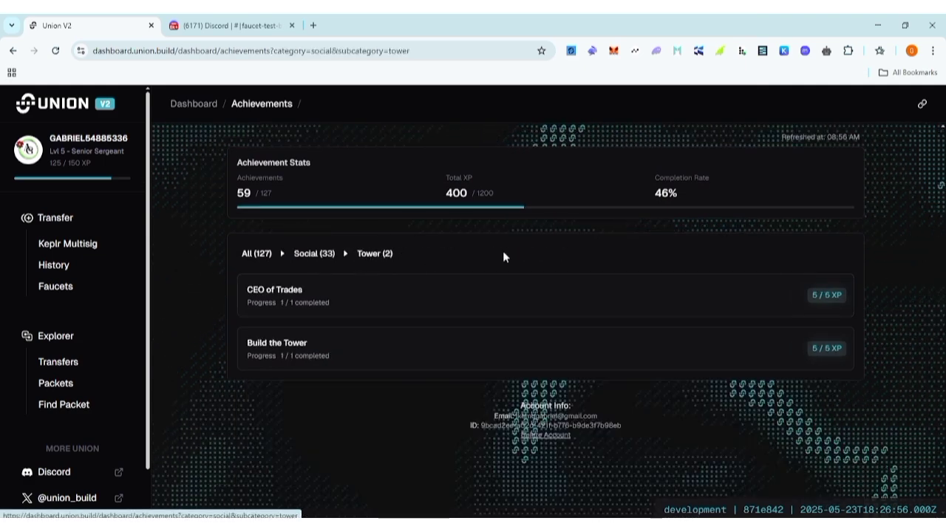
Start a transfer with Xion Testnet as the source chain and leave its asset unselected.
left_click(84, 165)
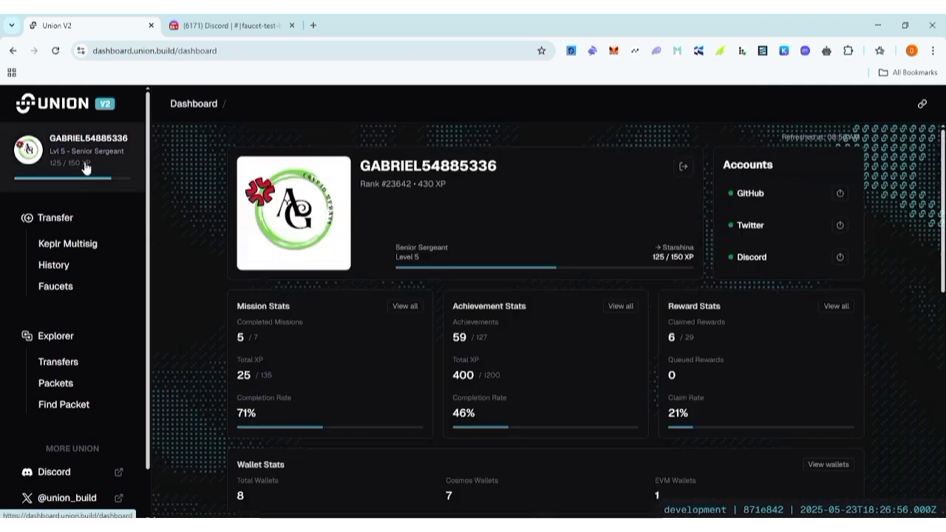
left_click(78, 223)
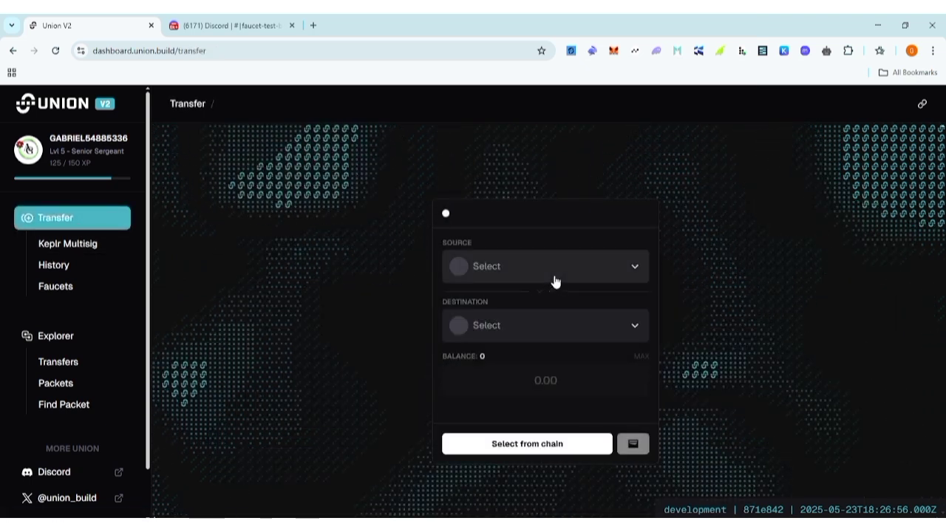
left_click(554, 280)
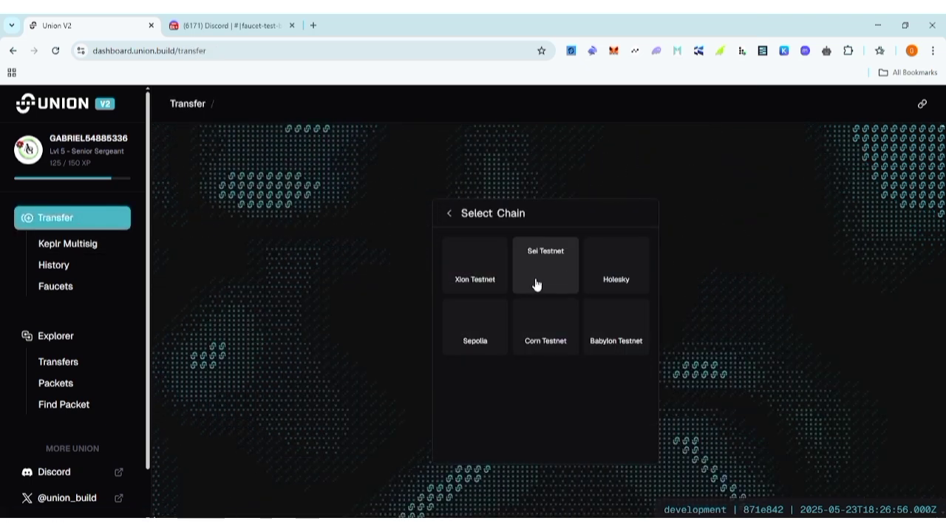
left_click(496, 272)
left_click(450, 214)
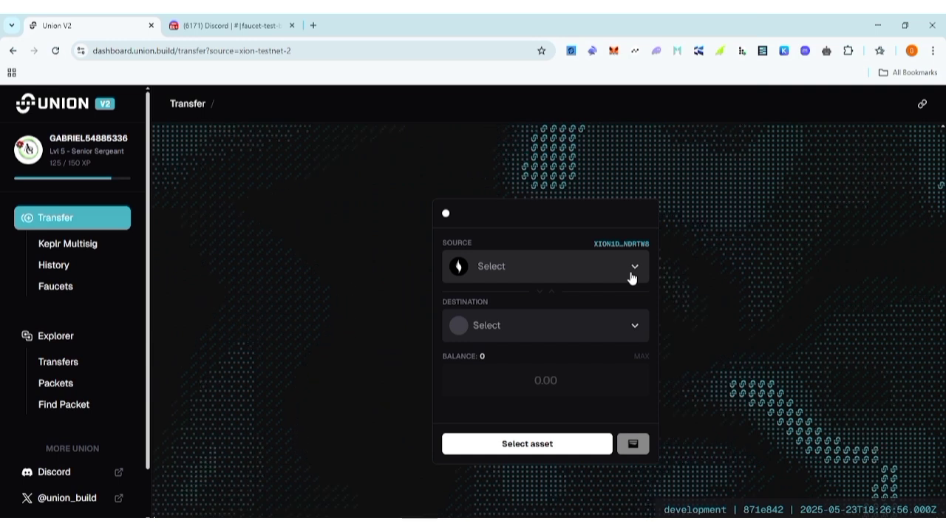
Check which destination chains are offered for a transfer from Xion Testnet, and return to the source chain selection.
left_click(632, 325)
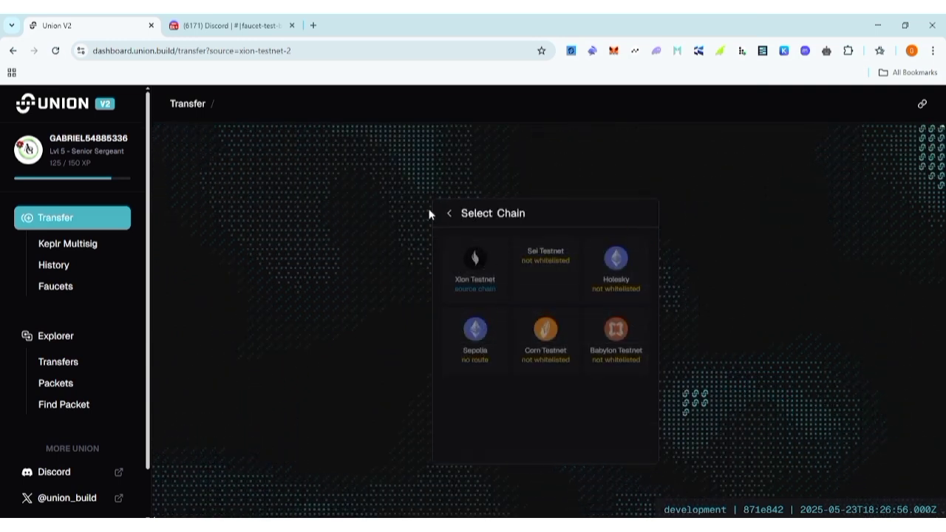
left_click(448, 215)
left_click(521, 273)
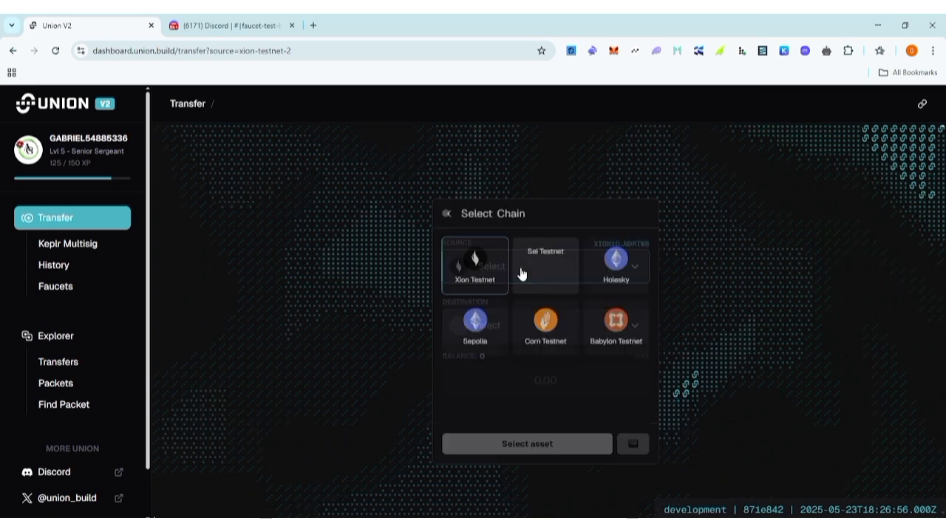
Return to the achievements list, filter it to Onchain achievements on Xion, and expand "Spark ignited".
left_click(76, 159)
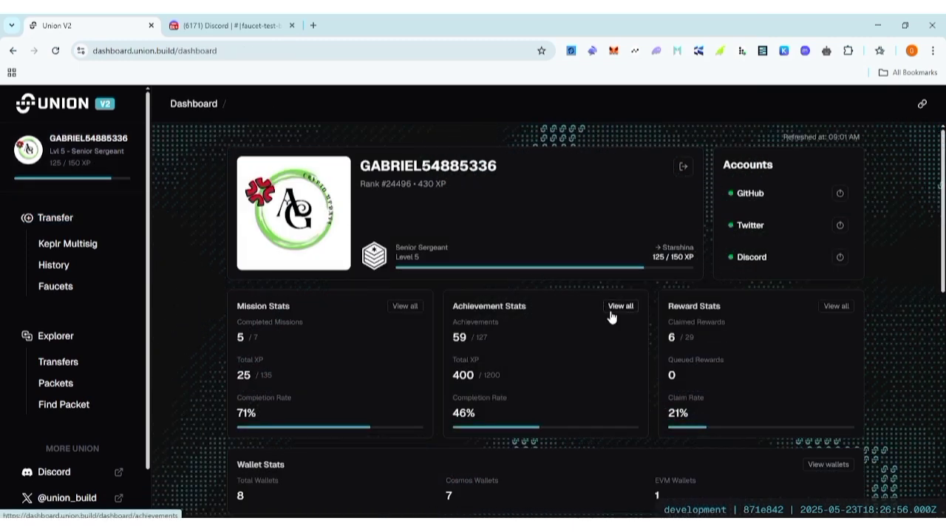
left_click(611, 313)
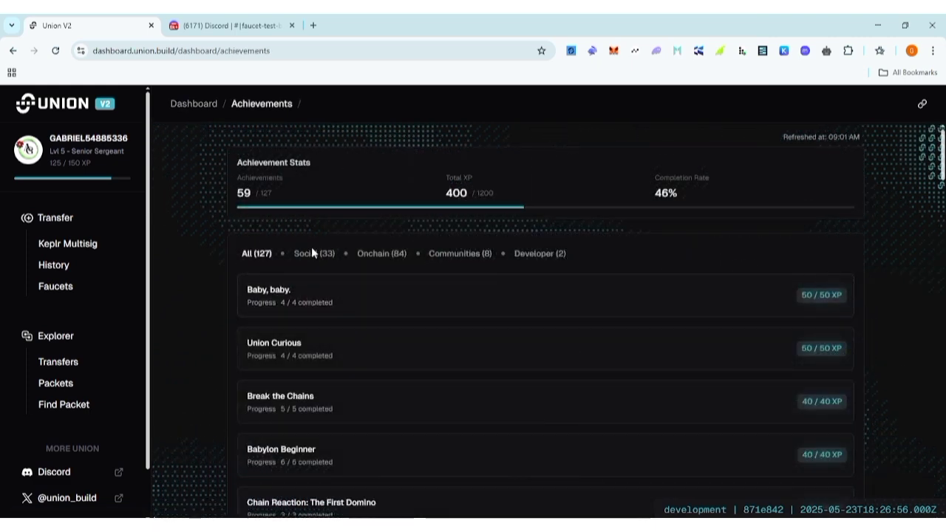
left_click(372, 256)
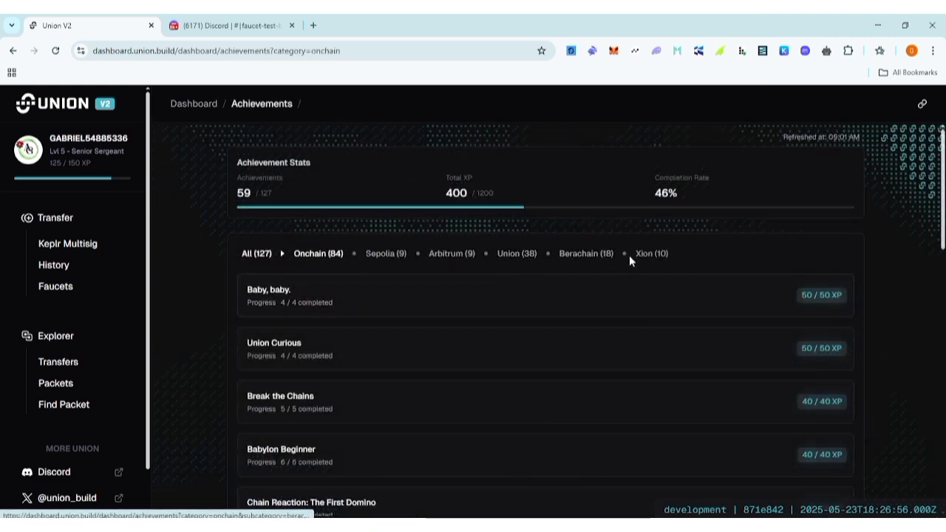
left_click(647, 255)
left_click(405, 354)
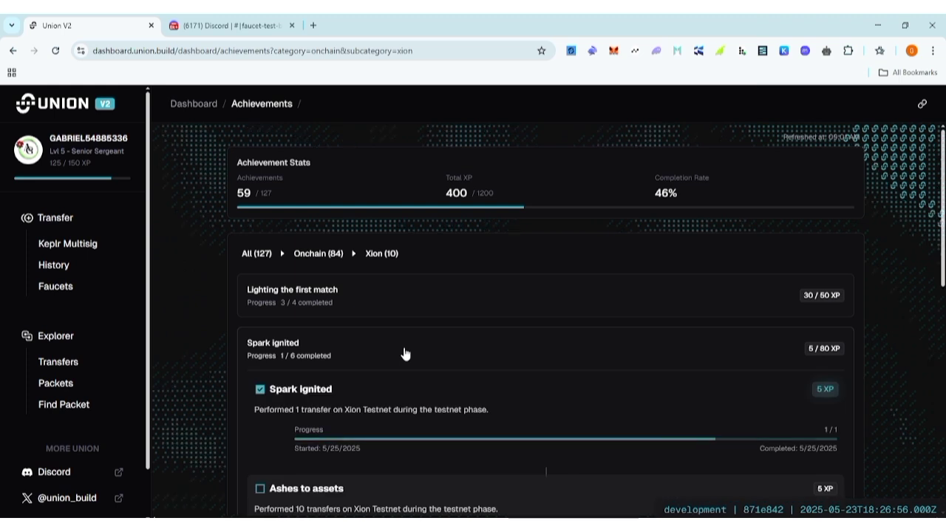
Examine the transfer requirement and progress of each "Spark ignited" tier, from "Ashes to assets" to "Banksy burner supreme".
scroll(410, 353, "down", 1)
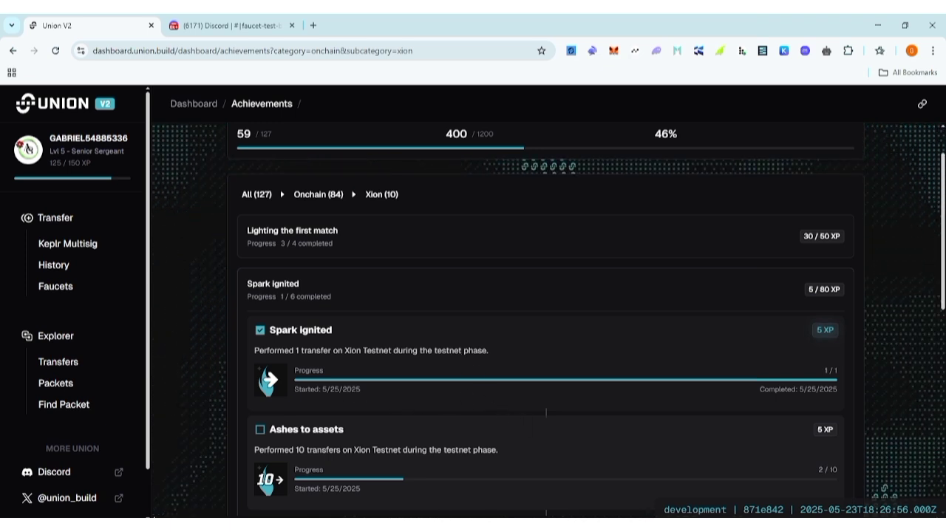
scroll(545, 318, "down", 3)
scroll(20, 410, "down", 2)
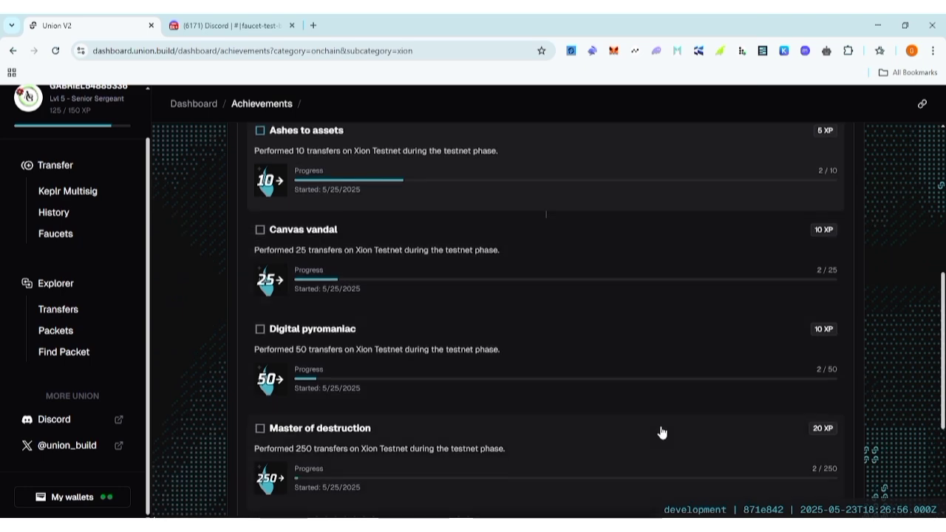
scroll(596, 422, "down", 5)
scroll(582, 422, "up", 1)
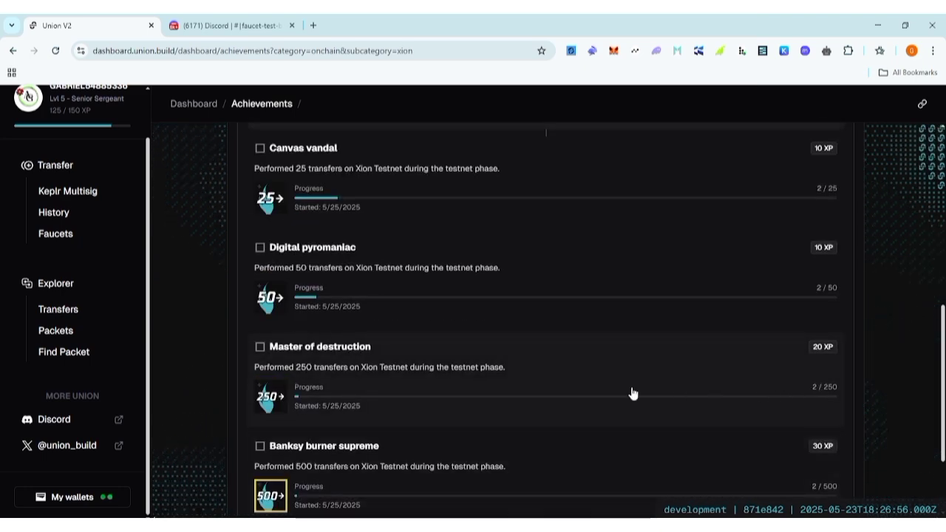
scroll(629, 393, "down", 2)
scroll(629, 393, "up", 2)
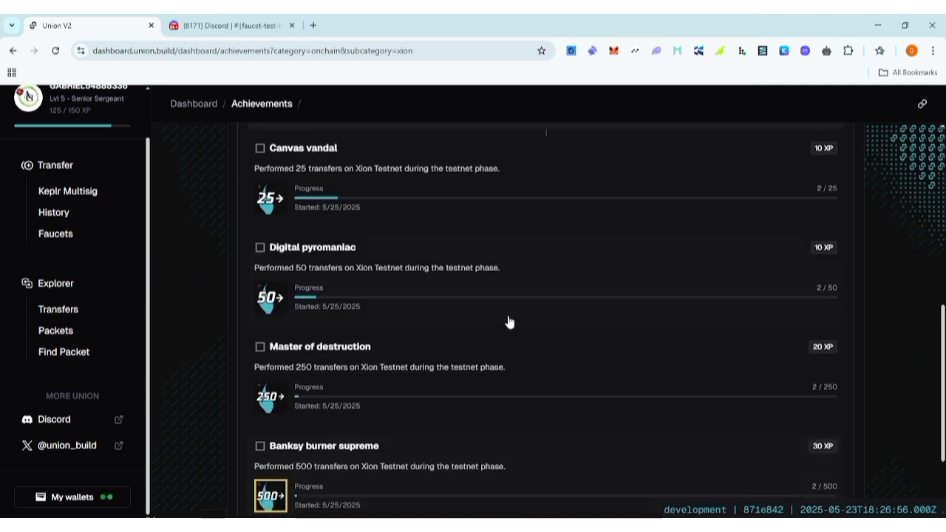
scroll(432, 286, "up", 3)
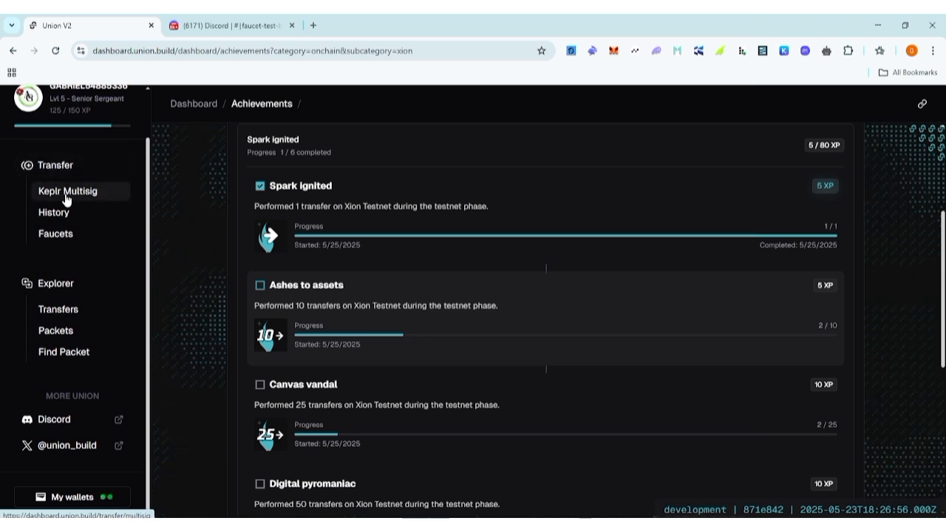
Visit the Transfer page and open the list of third-party faucets.
left_click(55, 165)
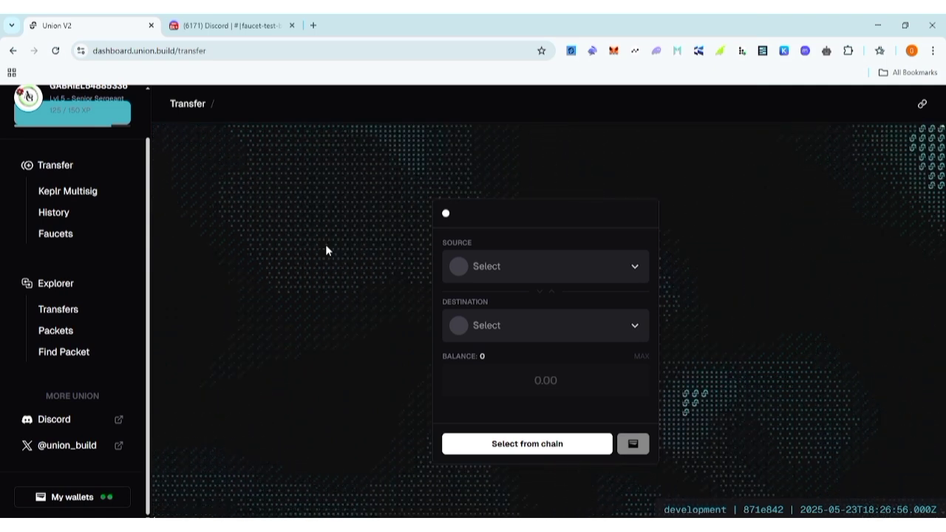
scroll(130, 206, "up", 1)
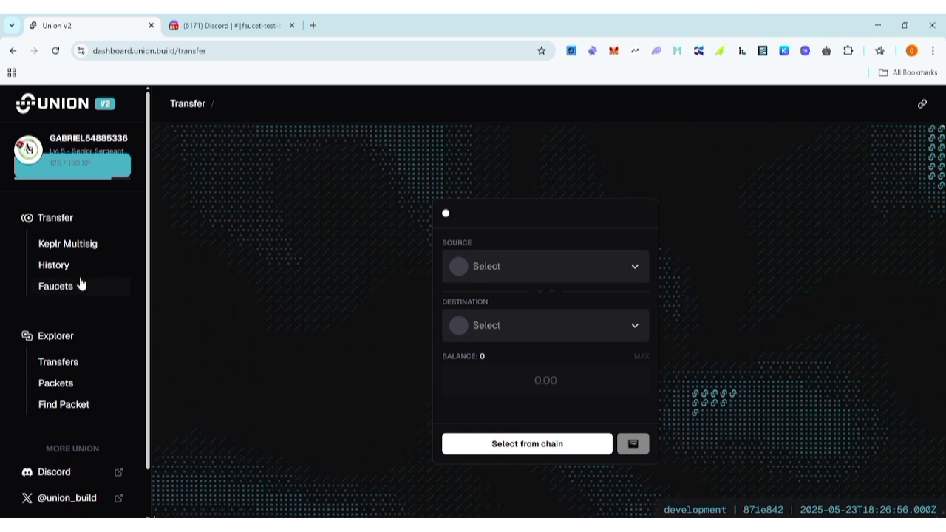
left_click(66, 293)
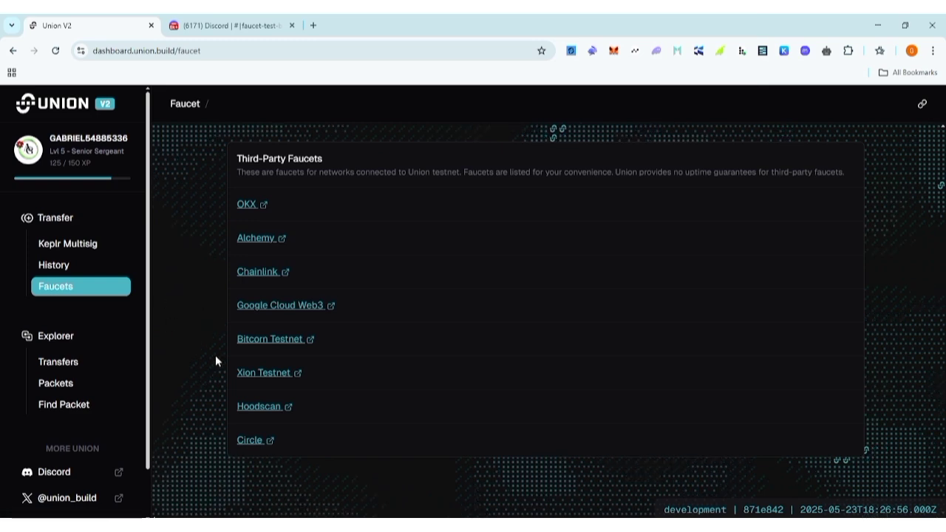
Open the Xion Testnet faucet in its own tab and return to the faucet list.
left_click(287, 380)
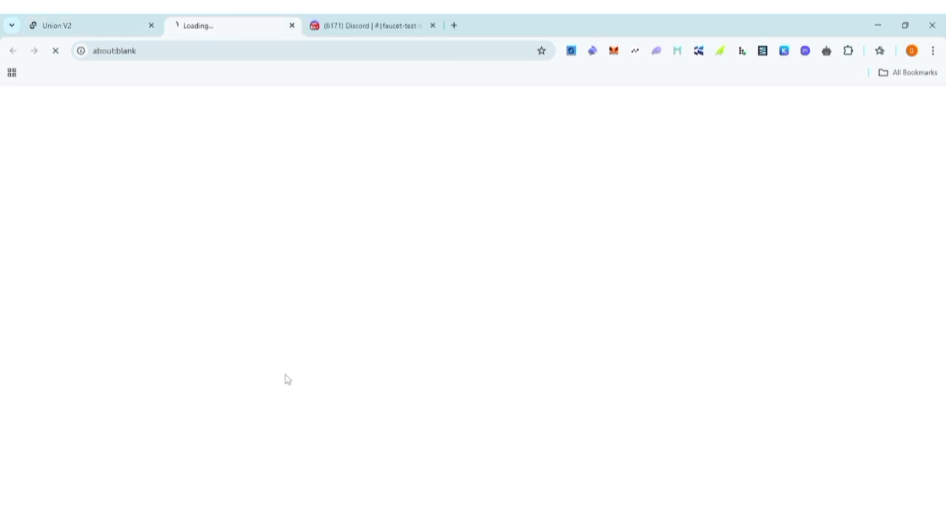
left_click(94, 23)
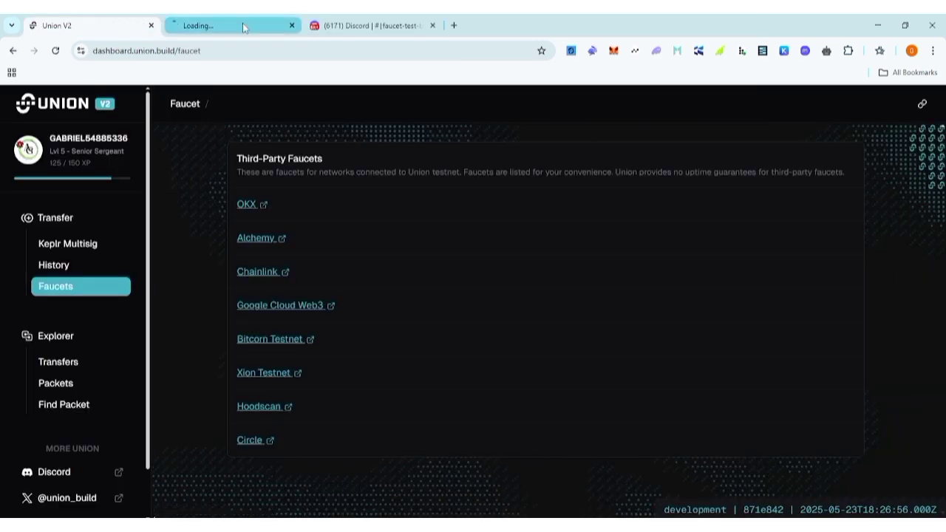
left_click(243, 25)
left_click(125, 28)
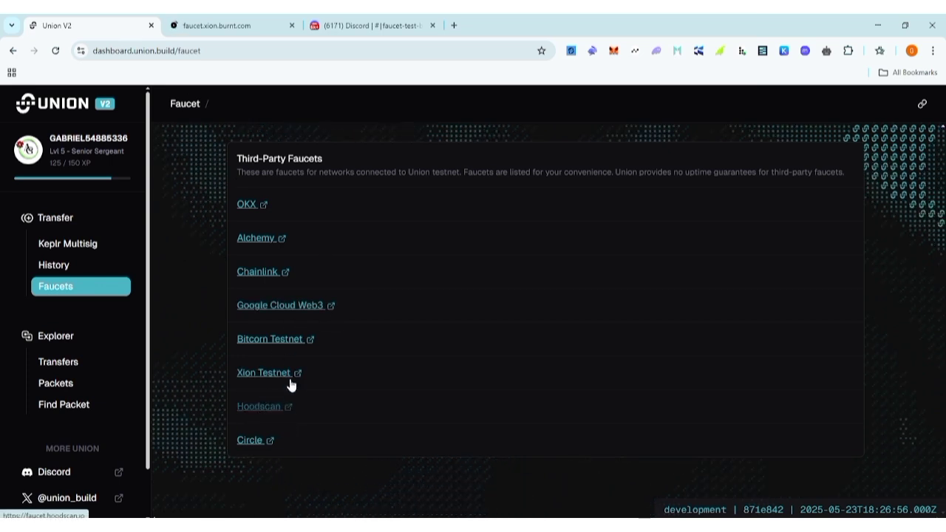
Open the Hoodscan faucet, check whether the Xion faucet page has loaded, and return to the faucet list.
left_click(264, 414)
left_click(360, 24)
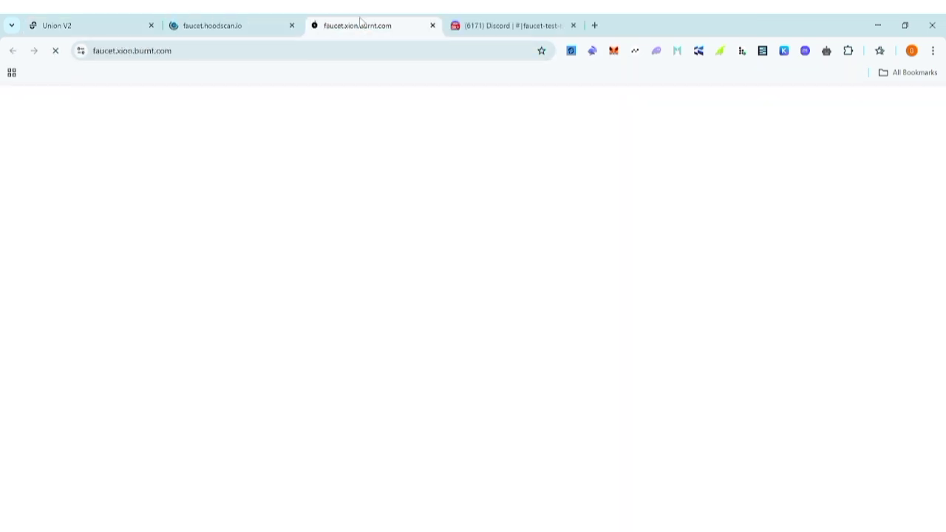
key("ctrl+1")
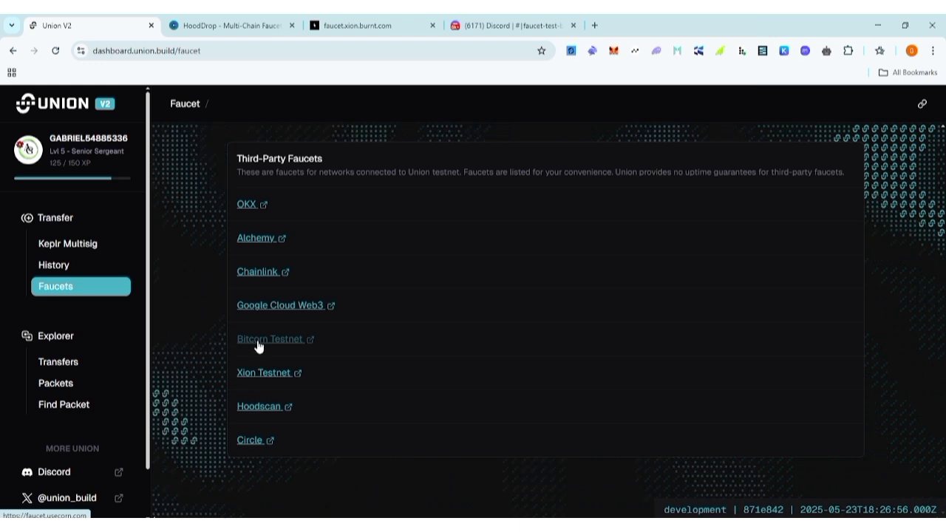
Open the Bitcorn Testnet faucet, glance back at the faucet list, and return to the corn-testnet claim page.
left_click(285, 340)
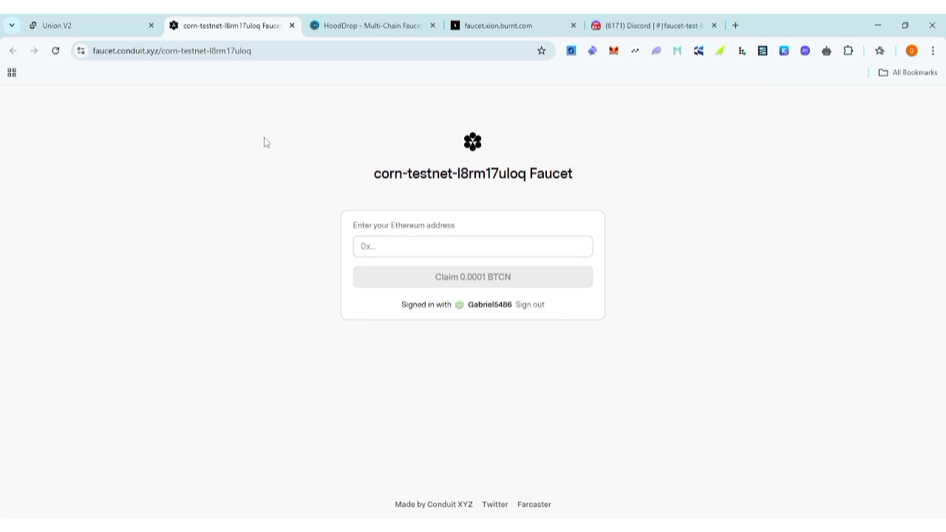
left_click(92, 27)
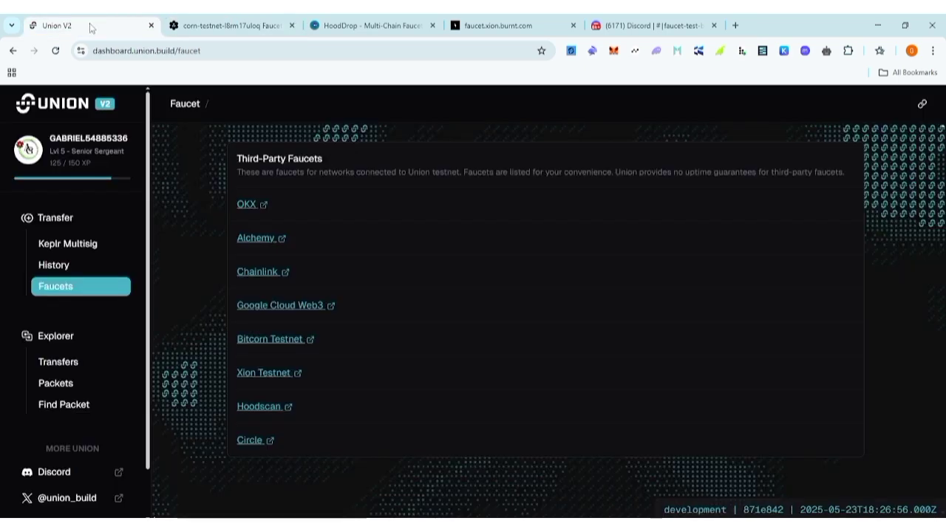
left_click(222, 26)
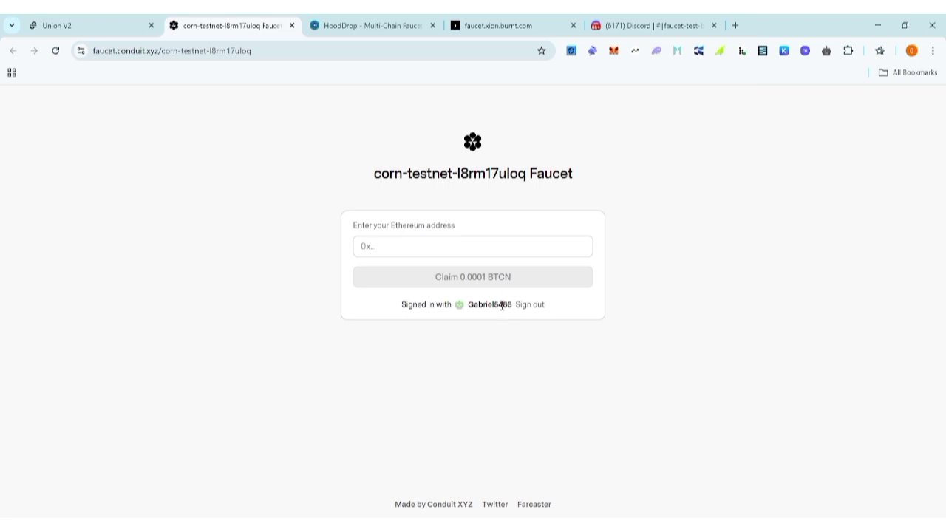
Copy the account's Ethereum address from the wallet extension and close the wallet.
left_click(593, 51)
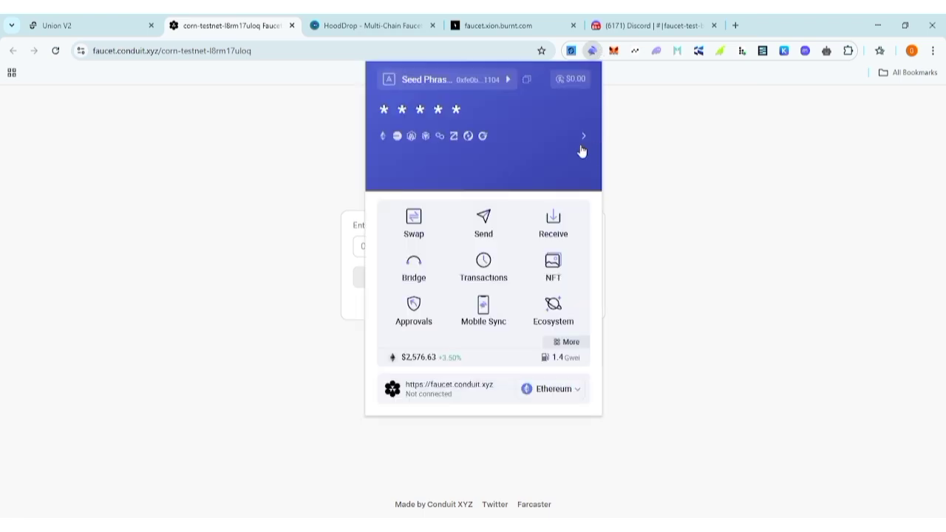
left_click(527, 82)
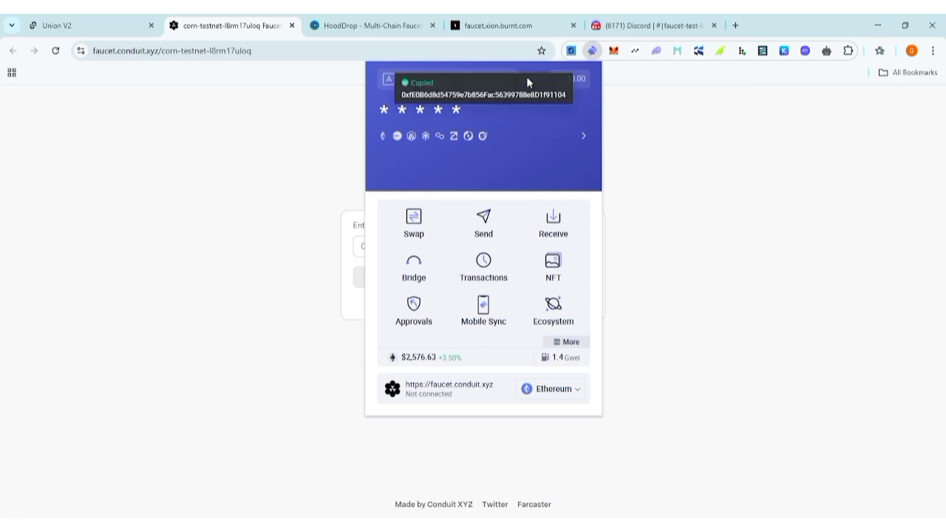
left_click(714, 128)
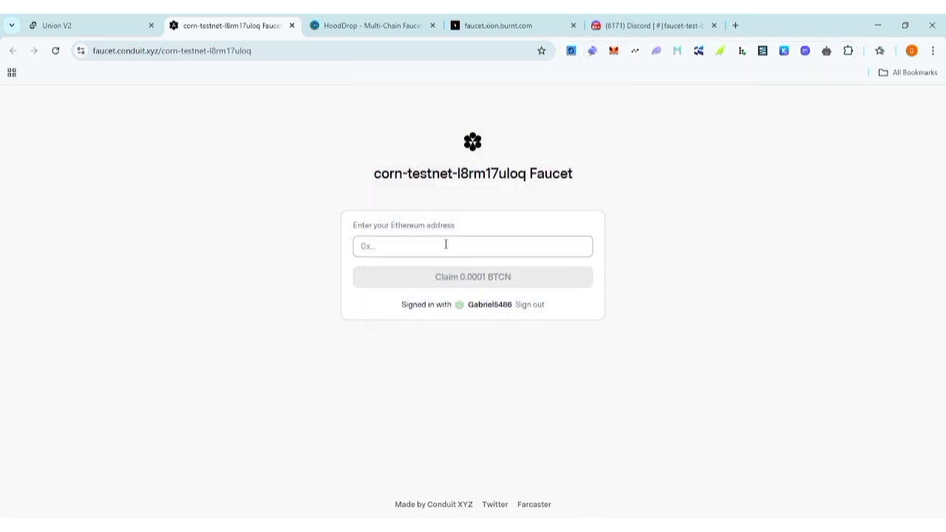
Paste the copied Ethereum address into the corn-testnet faucet and try to claim 0.0001 BTCN.
right_click(445, 244)
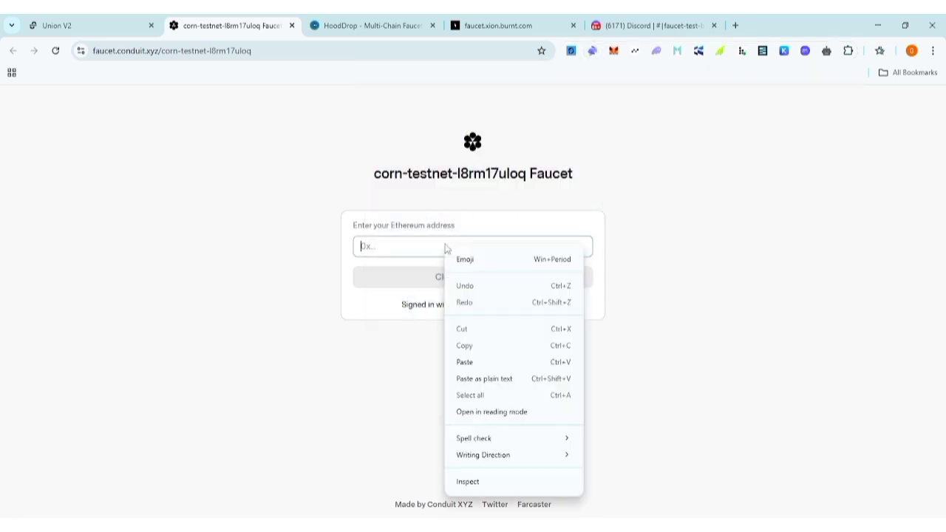
left_click(493, 362)
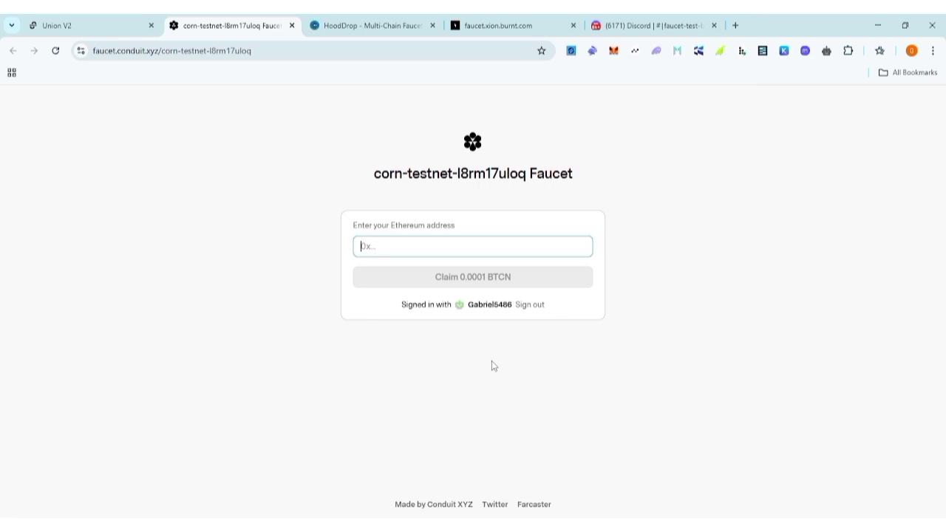
key("ctrl+v")
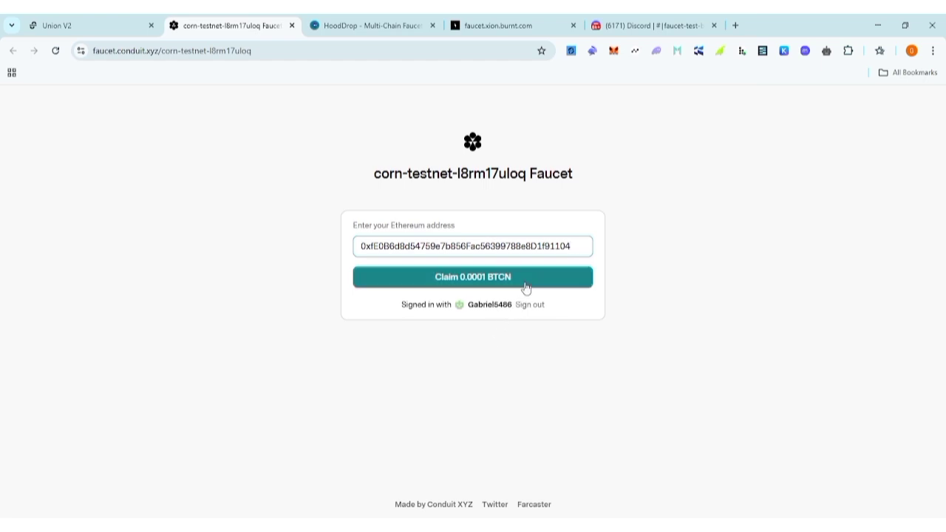
left_click(433, 275)
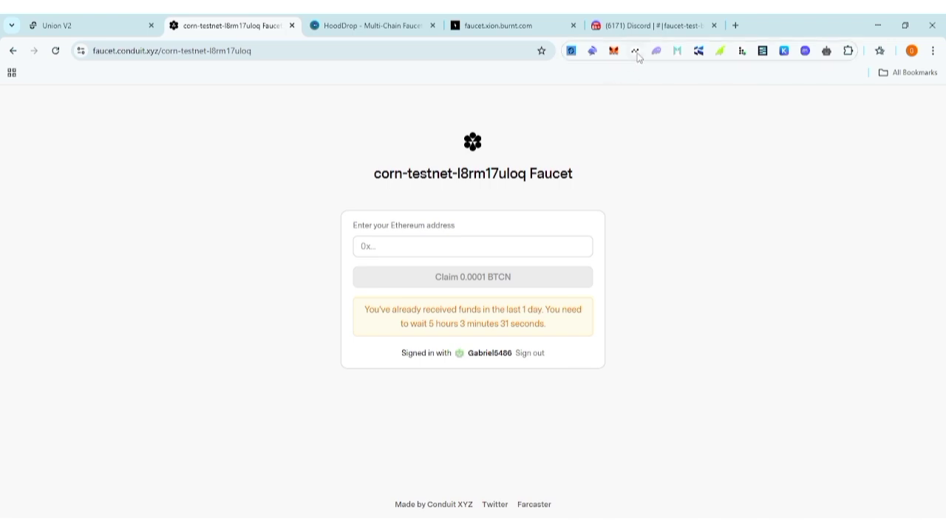
Check the wallet's custom network assets for the BTCN balance on Corn Testnet, and close the wallet.
left_click(592, 52)
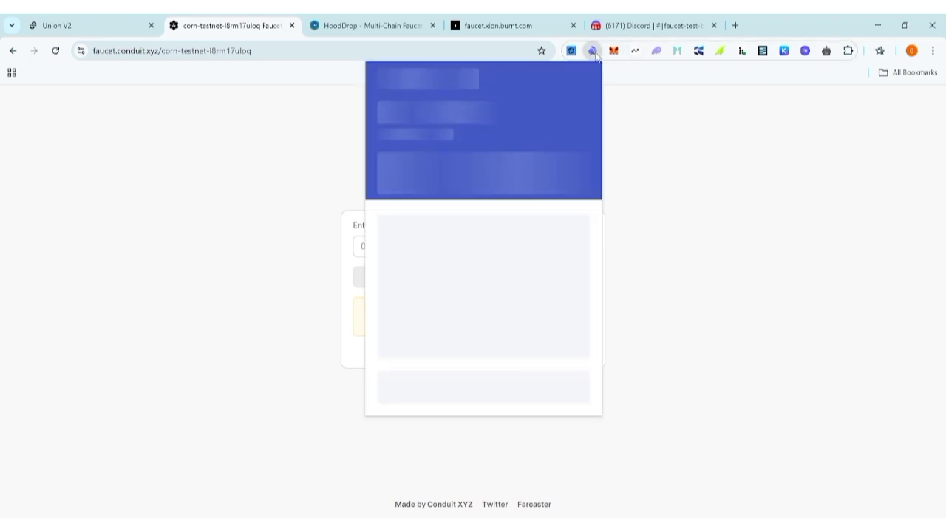
scroll(462, 216, "down", 4)
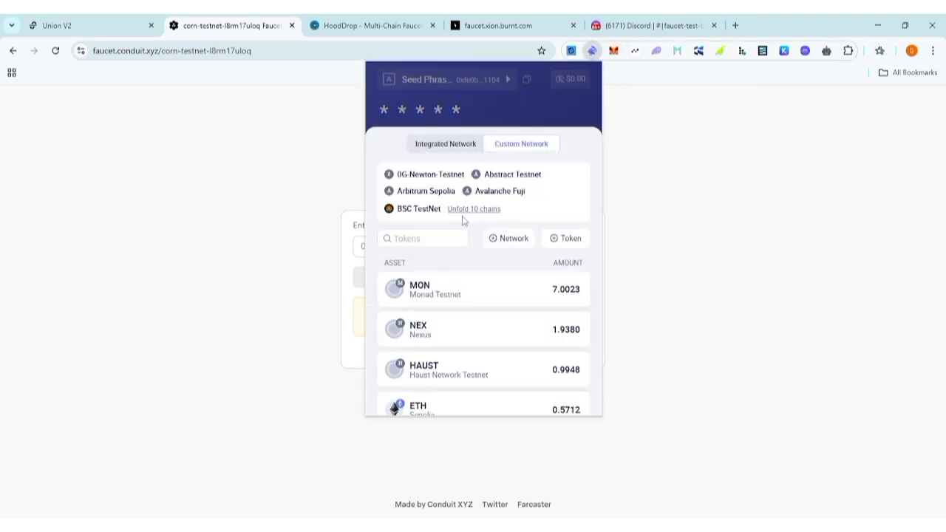
scroll(490, 281, "down", 2)
scroll(492, 284, "down", 2)
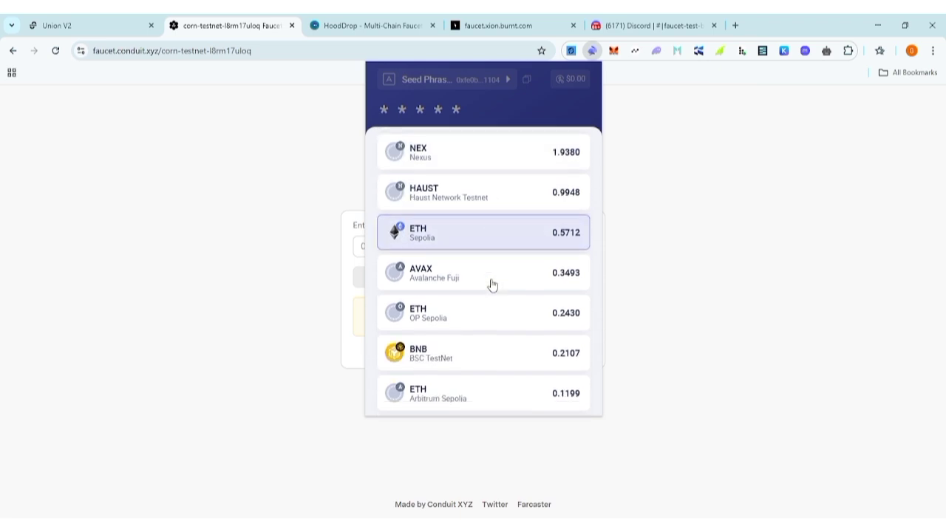
scroll(492, 284, "down", 3)
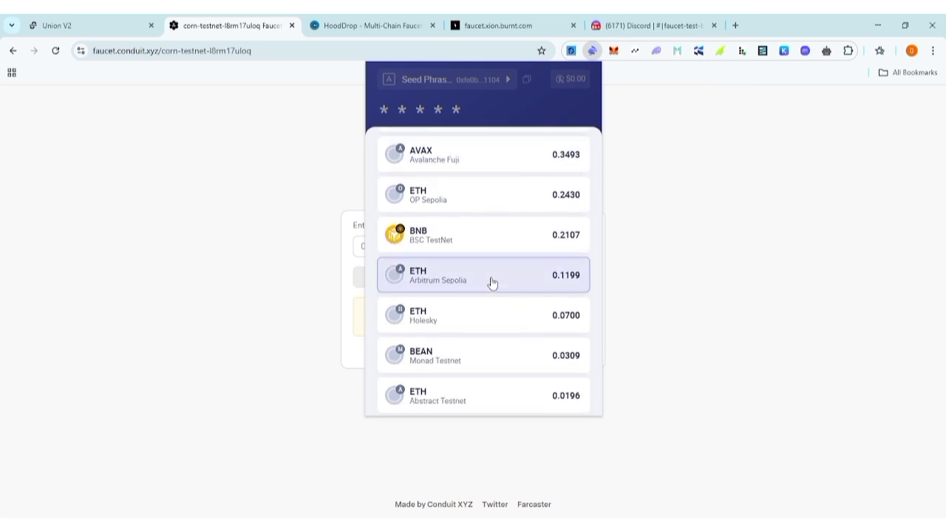
scroll(491, 273, "down", 3)
scroll(490, 270, "down", 1)
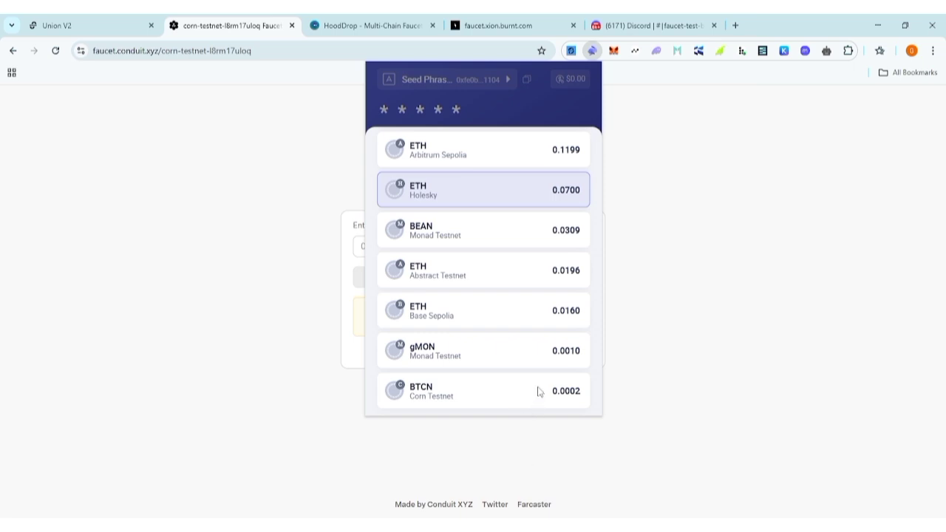
left_click(690, 220)
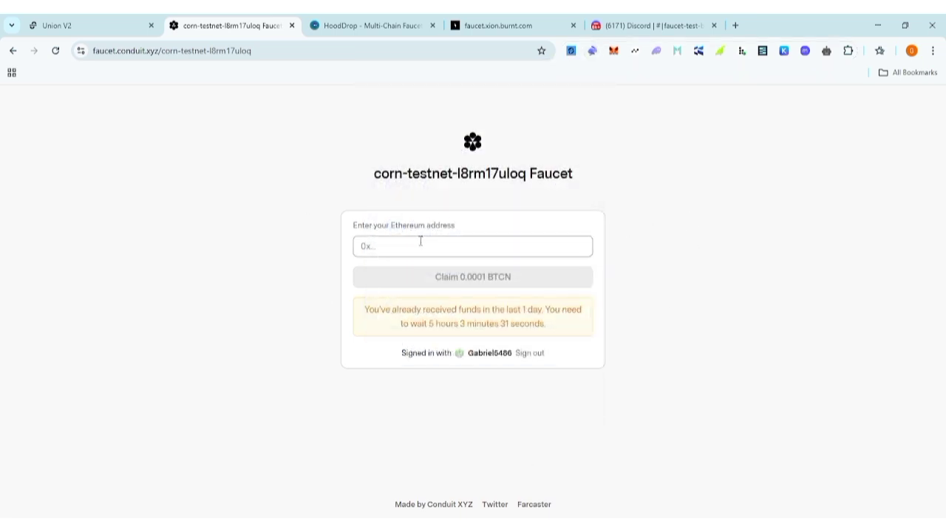
Switch to the HoodDrop faucet and choose Babylon Testnet from the Cosmos testnet chains.
left_click(375, 29)
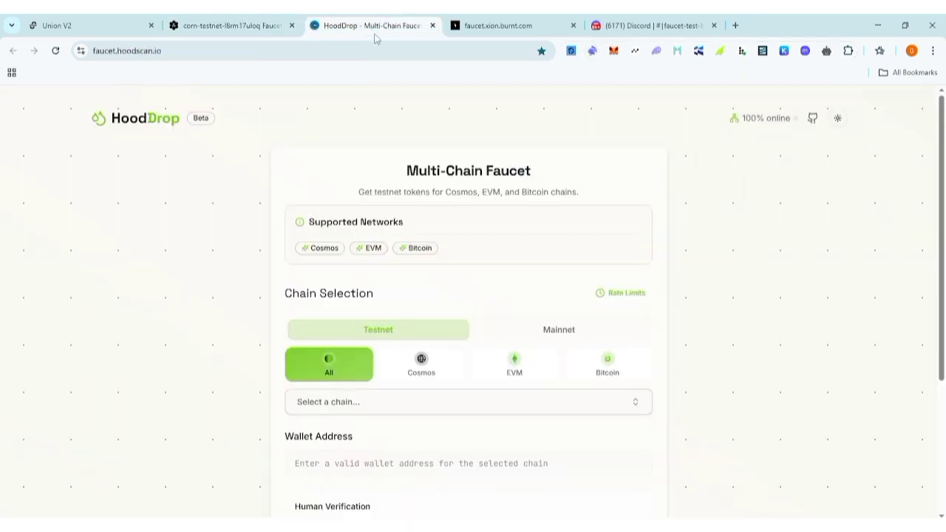
scroll(500, 208, "down", 1)
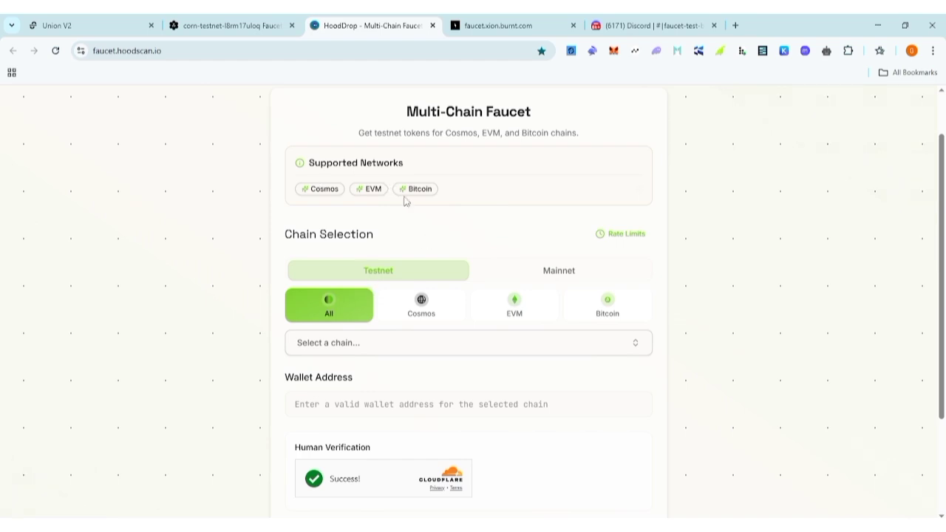
left_click(422, 310)
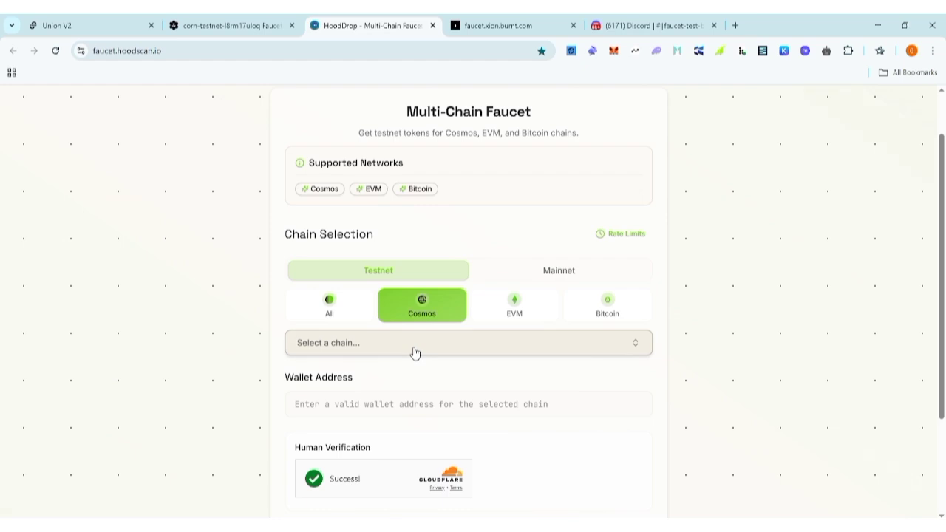
left_click(458, 349)
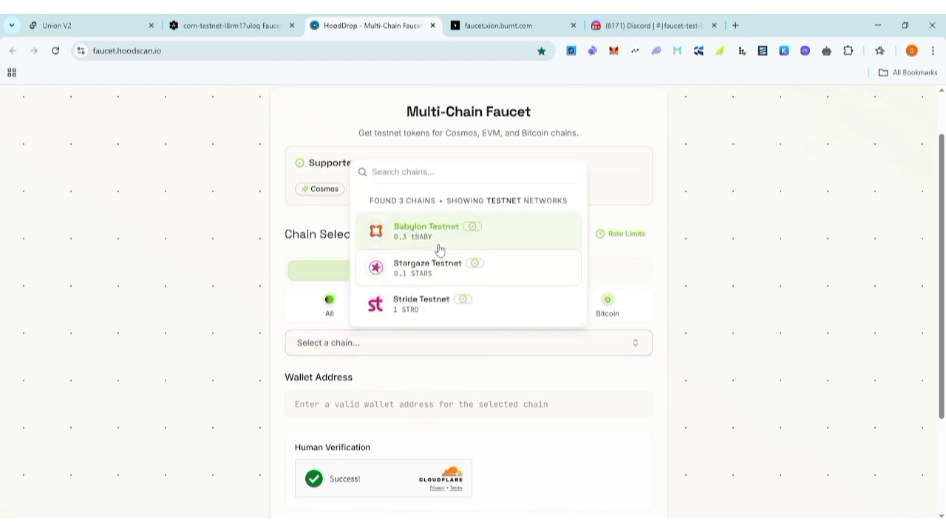
left_click(680, 277)
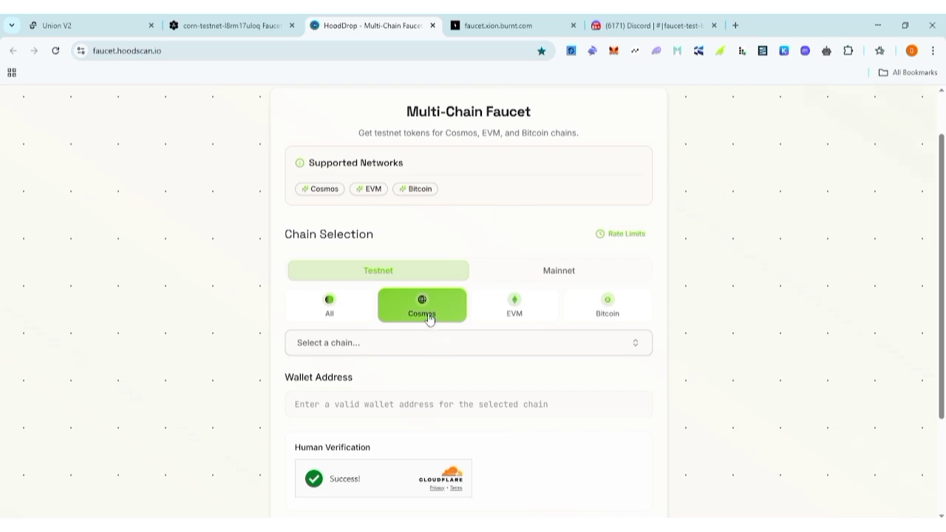
left_click(454, 346)
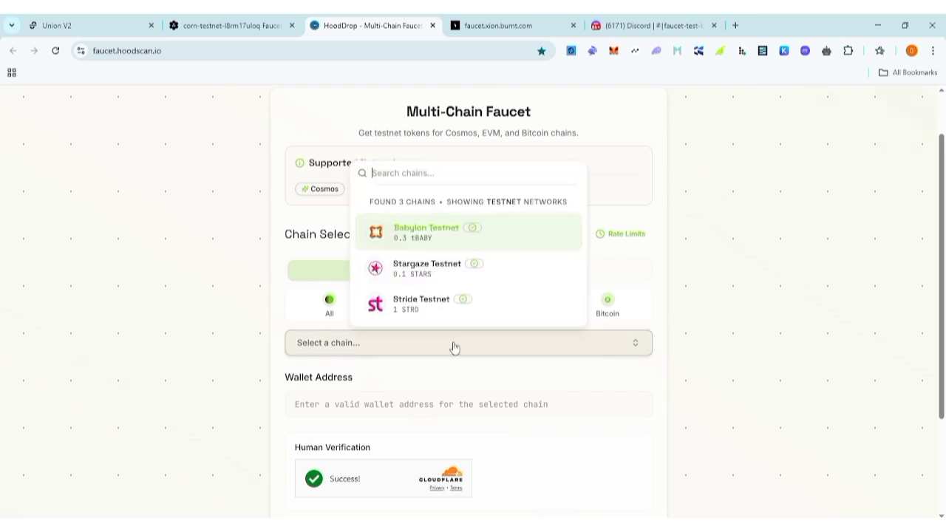
left_click(431, 235)
scroll(716, 277, "down", 2)
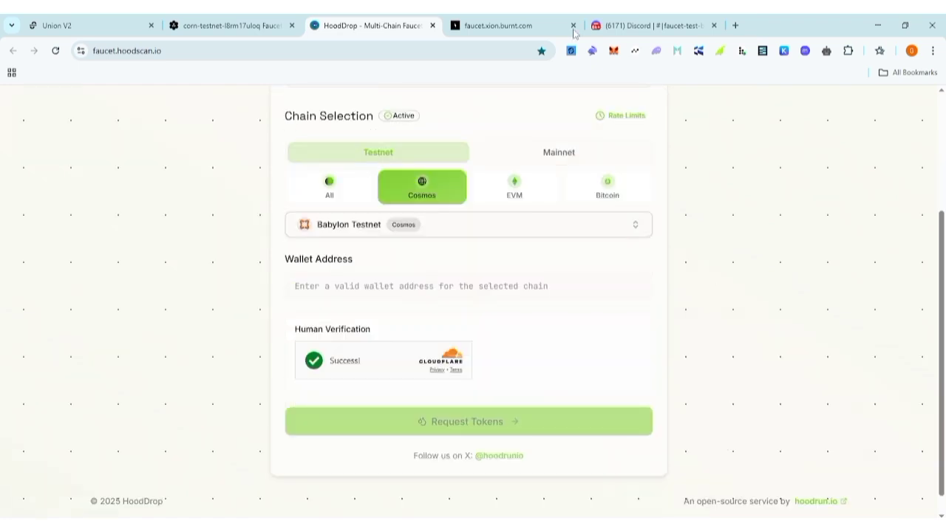
Open the Keplr wallet's chain selection page and search the networks for "BAB".
left_click(783, 51)
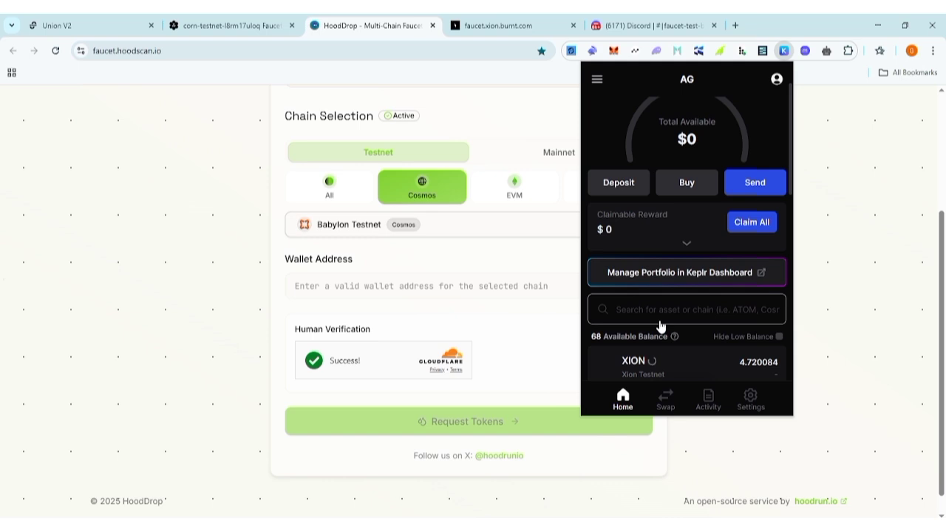
left_click(597, 79)
left_click(628, 106)
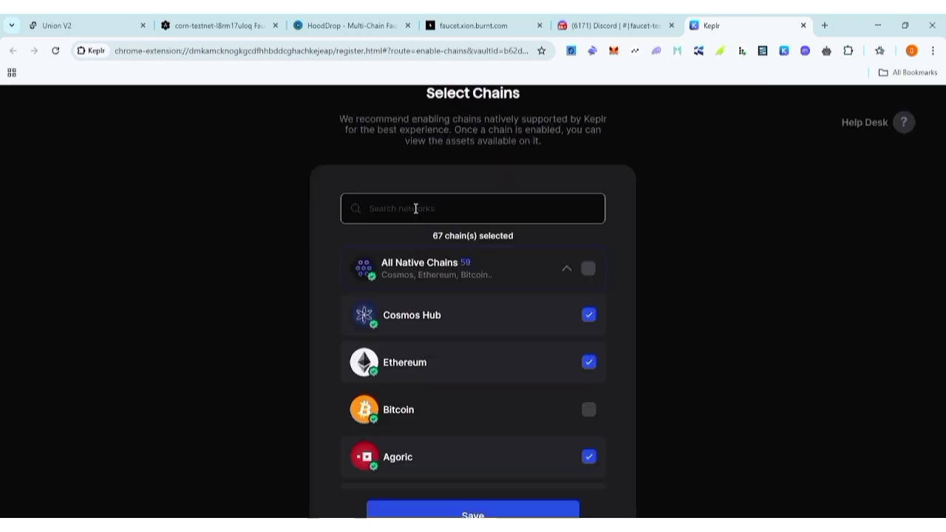
type("BAB")
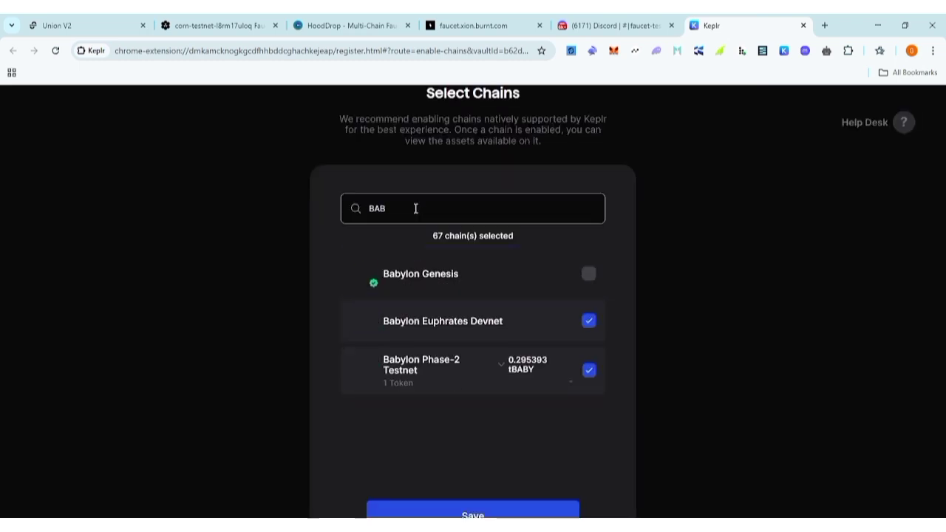
Keep Babylon Phase-2 Testnet enabled, enable Babylon Genesis as well, and save the chain selection.
left_click(590, 370)
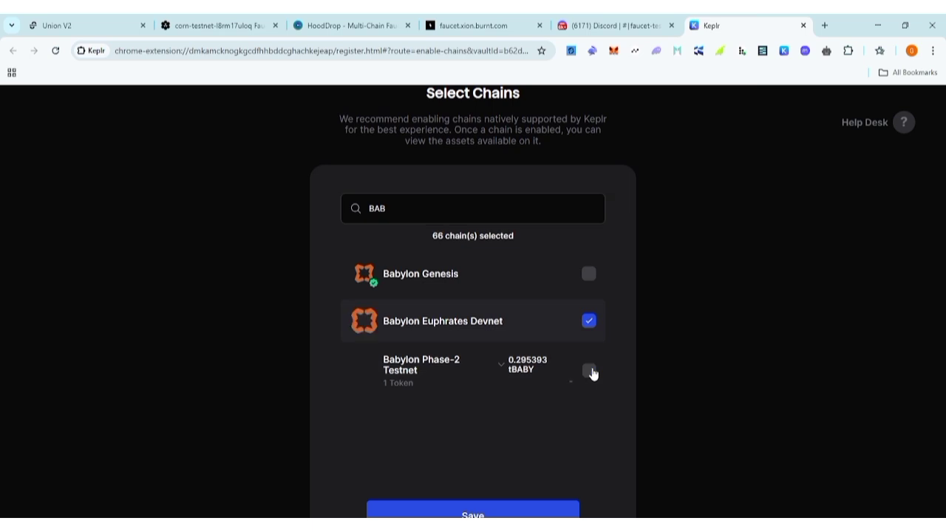
left_click(592, 372)
scroll(574, 394, "down", 1)
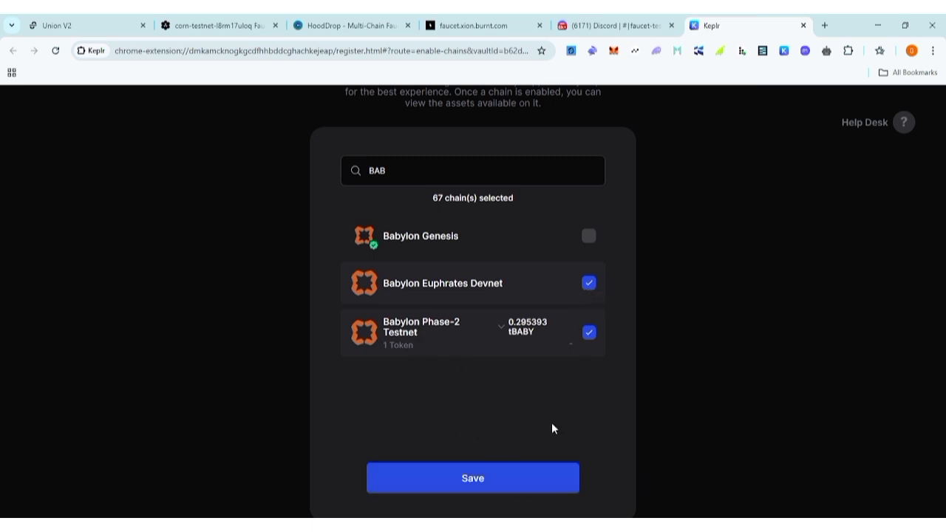
left_click(586, 242)
left_click(587, 244)
left_click(587, 246)
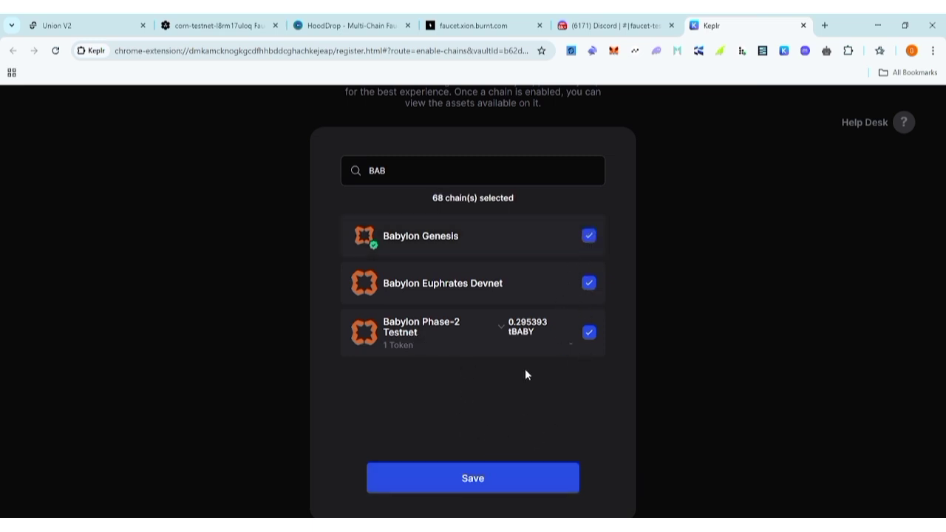
left_click(507, 478)
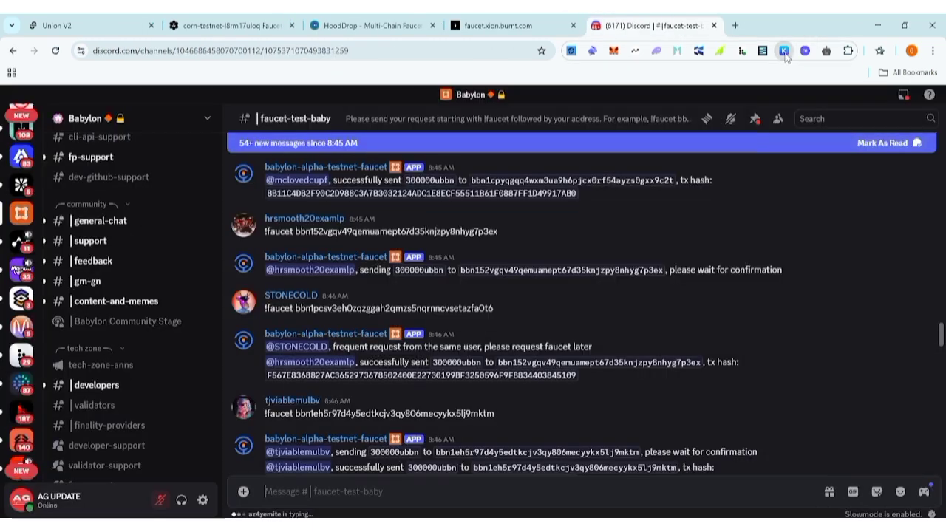
Search the Keplr wallet's assets for "BA" and copy the tBABY address on Babylon Phase-2 Testnet.
left_click(786, 56)
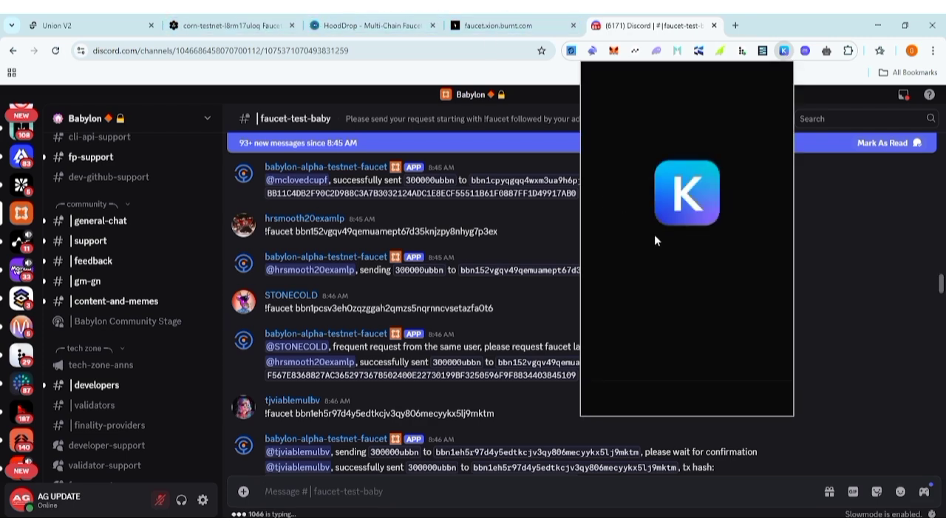
scroll(678, 274, "down", 3)
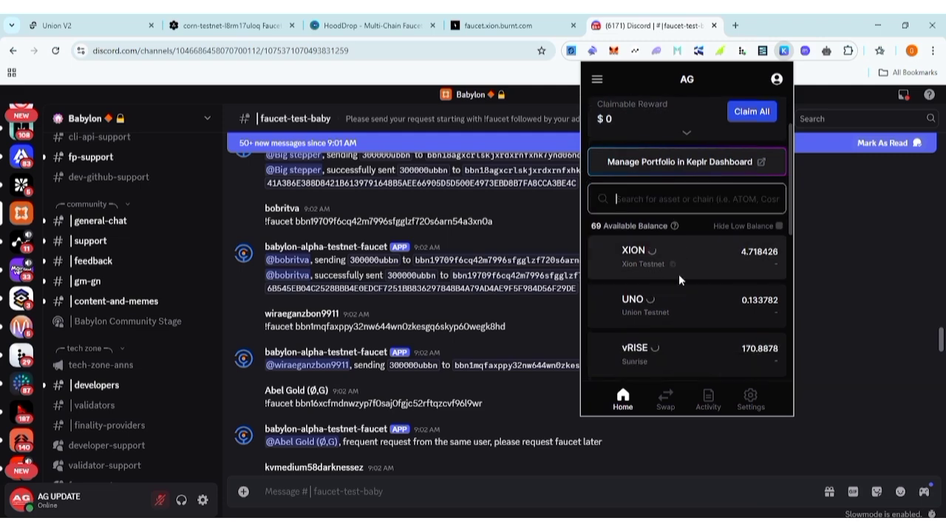
scroll(680, 319, "down", 3)
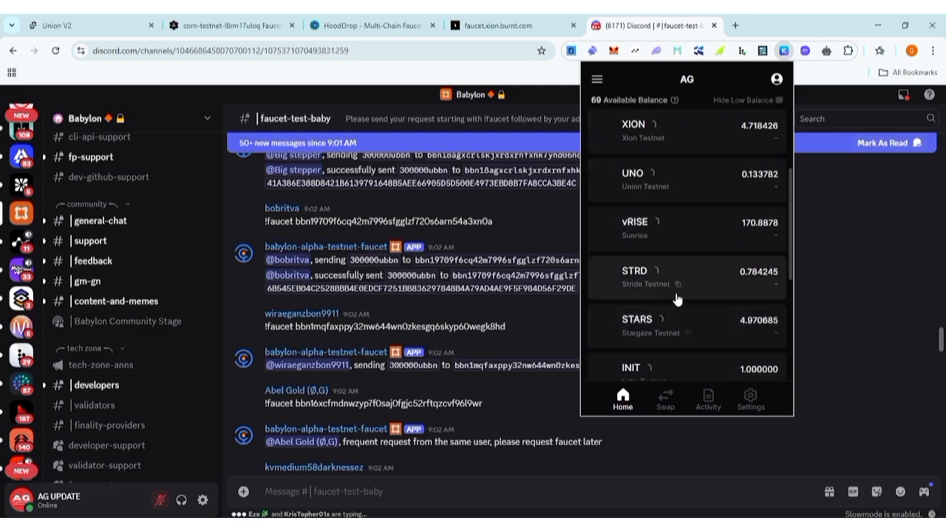
scroll(675, 296, "up", 5)
scroll(683, 337, "down", 2)
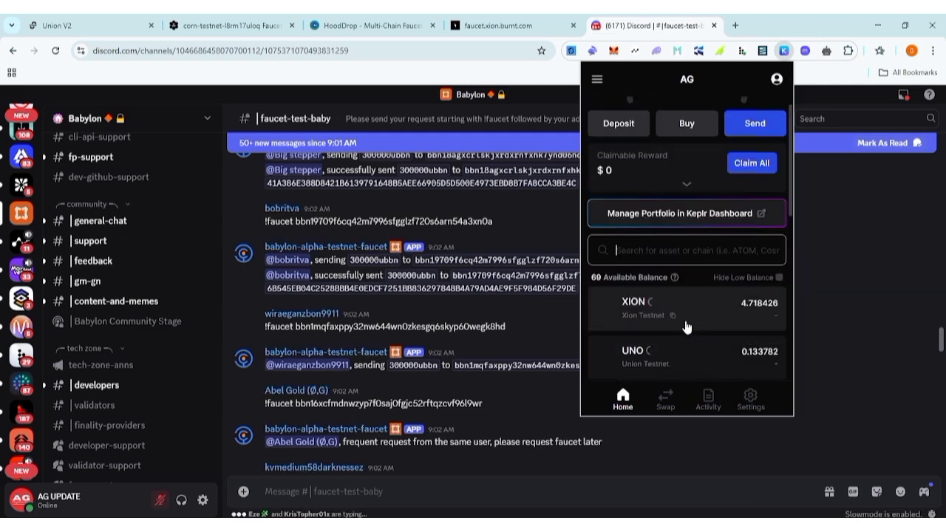
type("B")
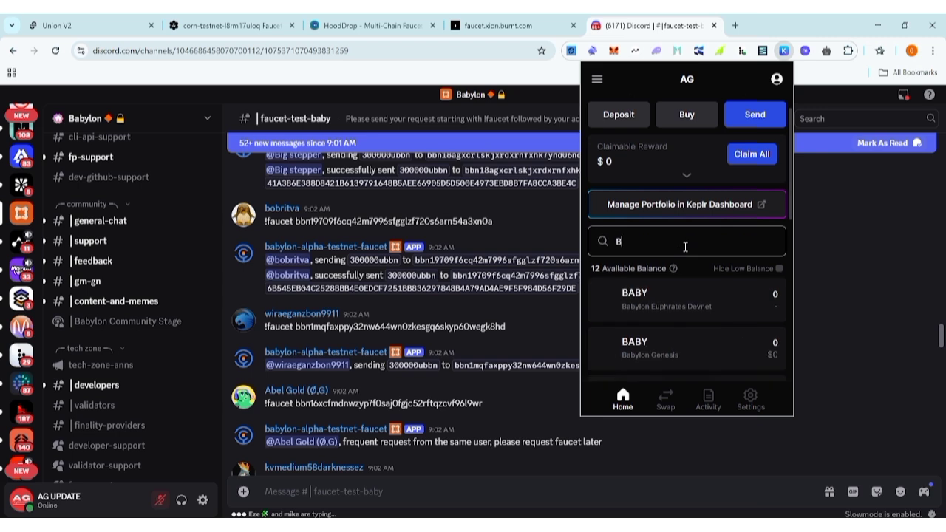
type("A")
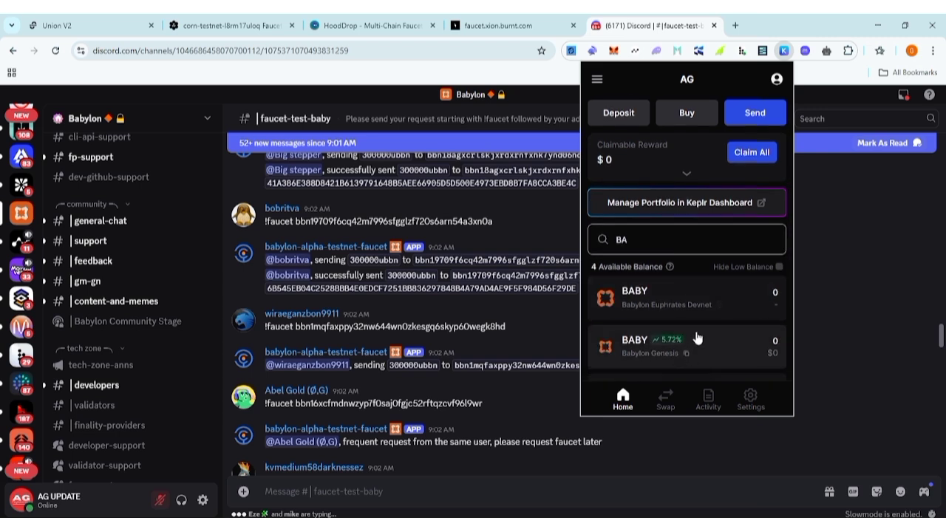
scroll(694, 333, "down", 1)
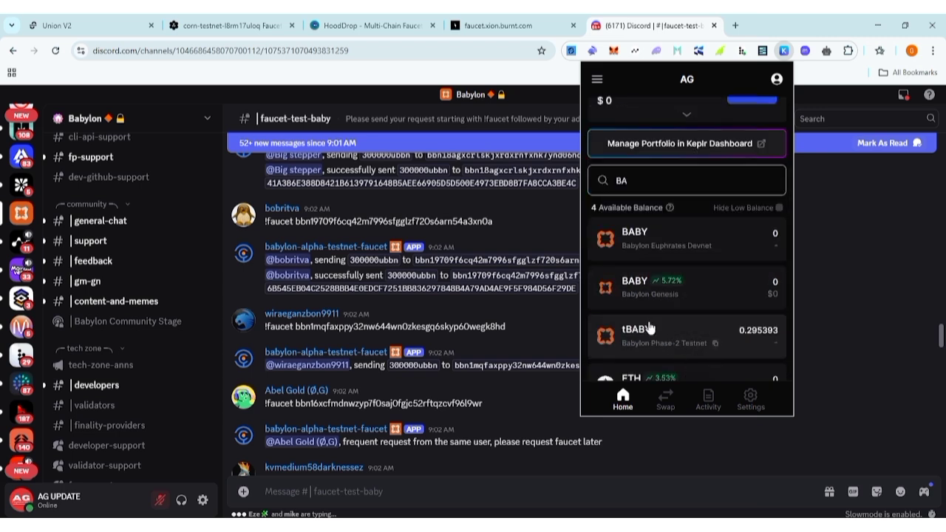
left_click(714, 345)
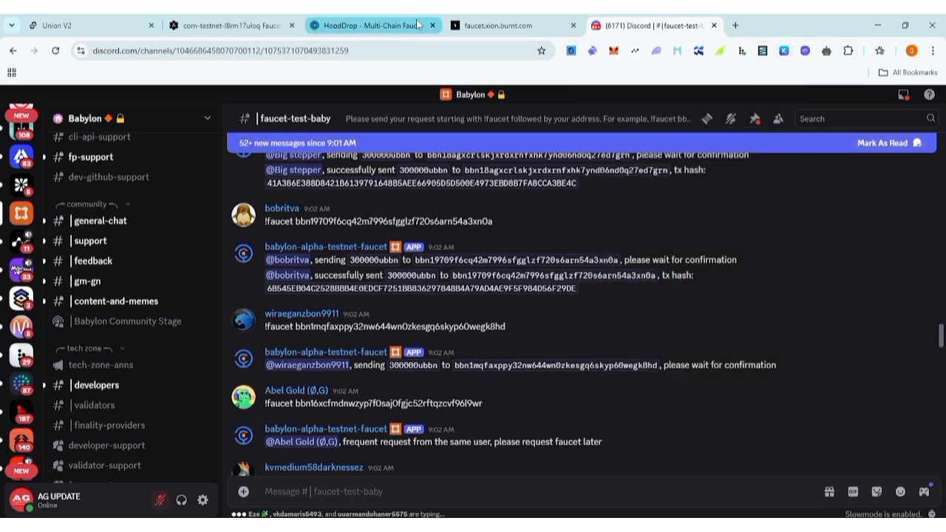
Return to the HoodDrop faucet and paste the copied Babylon address as the wallet address.
left_click(416, 24)
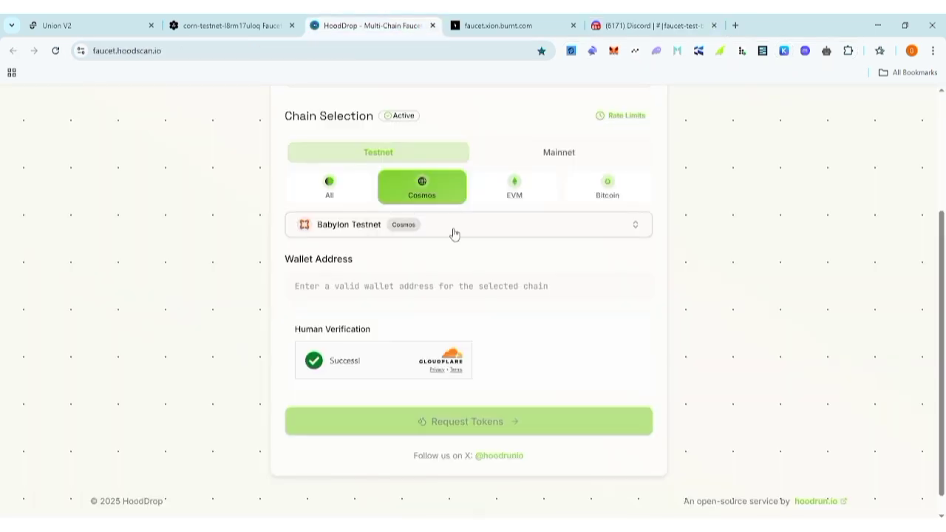
left_click(386, 291)
right_click(387, 291)
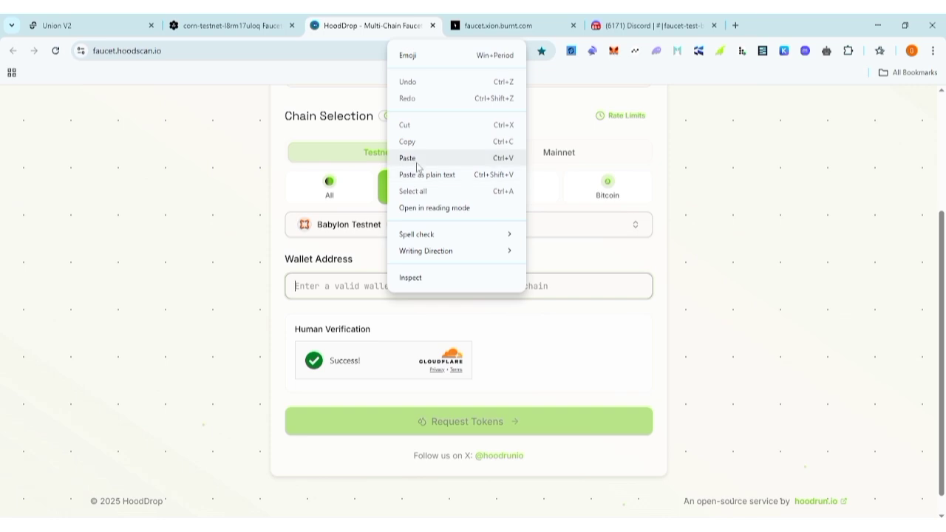
left_click(415, 159)
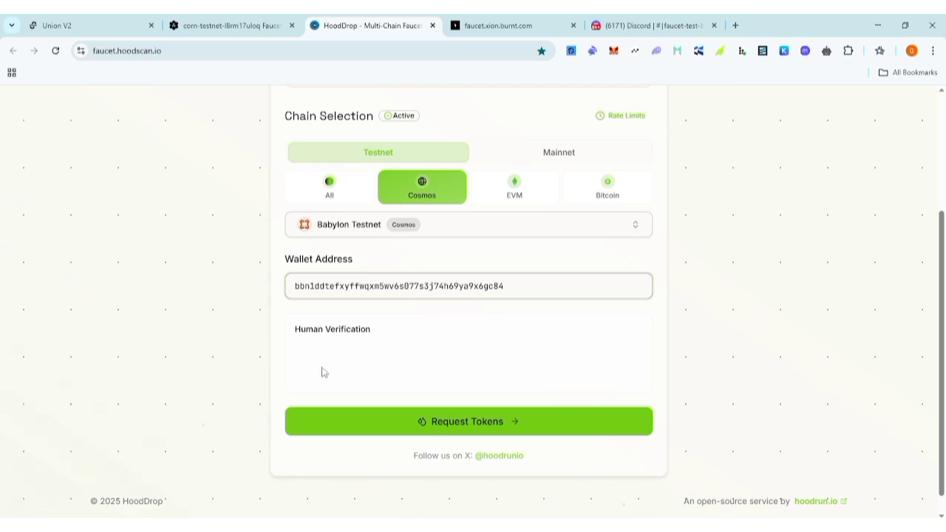
Request Babylon Testnet tokens from the HoodDrop faucet for the entered wallet address.
left_click(55, 51)
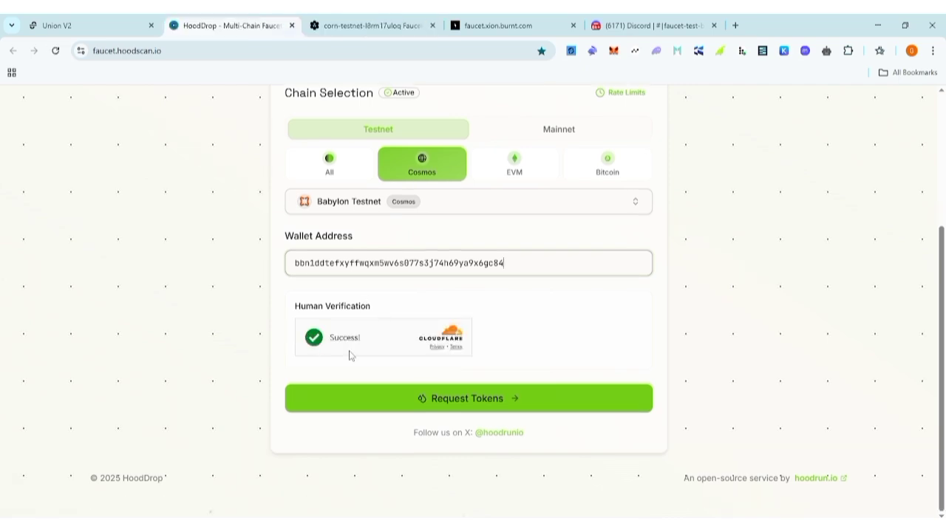
left_click(458, 402)
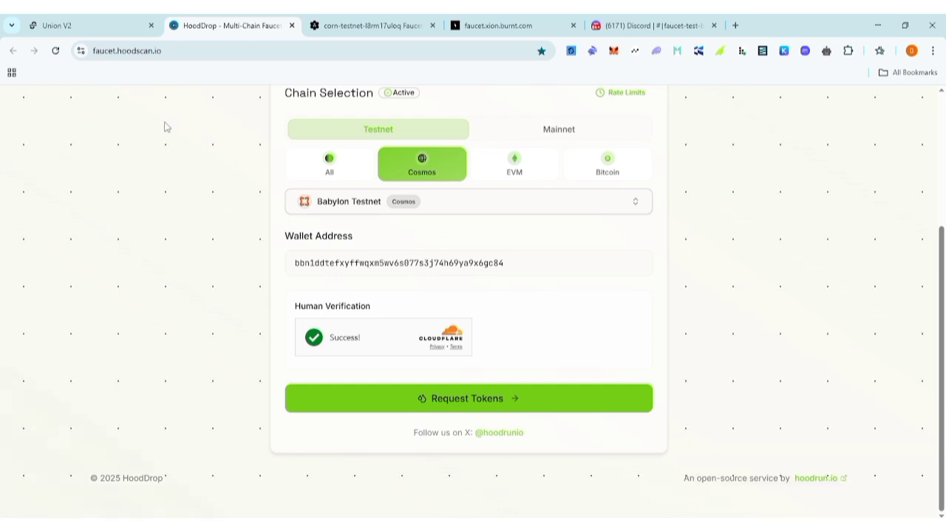
scroll(164, 127, "up", 3)
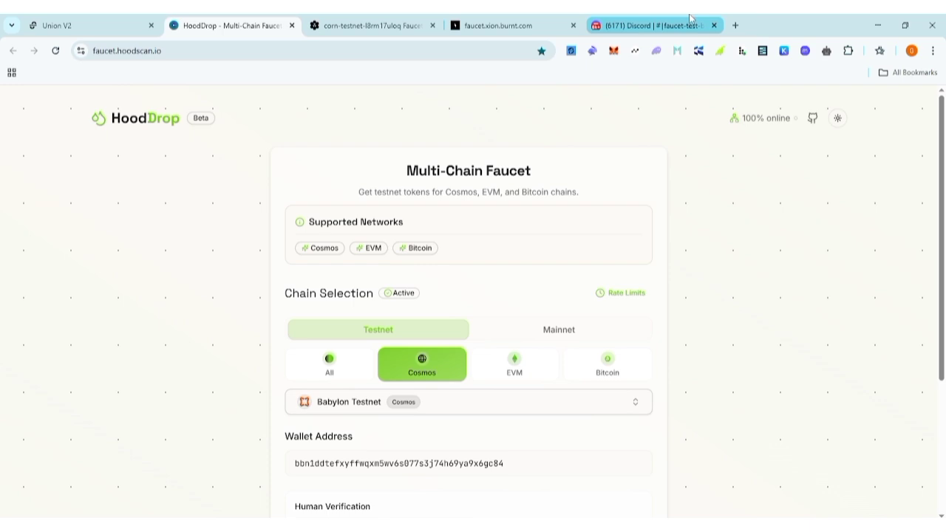
Switch to Discord and examine the recent faucet requests in the Babylon server's faucet-test-baby channel.
left_click(689, 19)
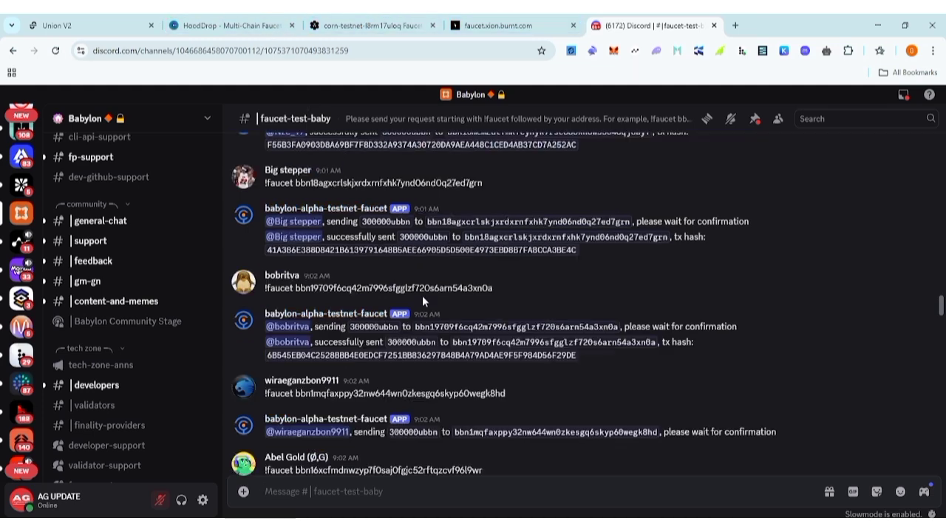
scroll(422, 296, "down", 10)
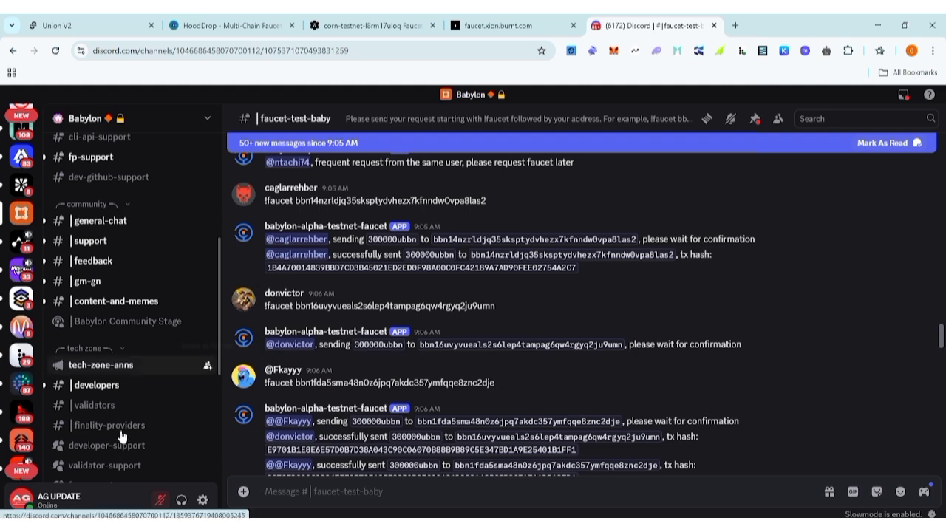
scroll(122, 428, "down", 4)
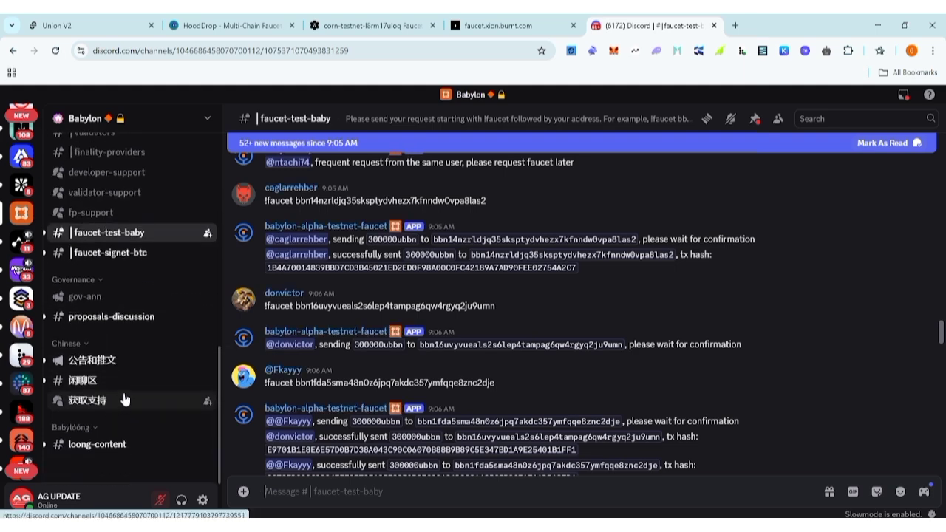
scroll(124, 399, "up", 2)
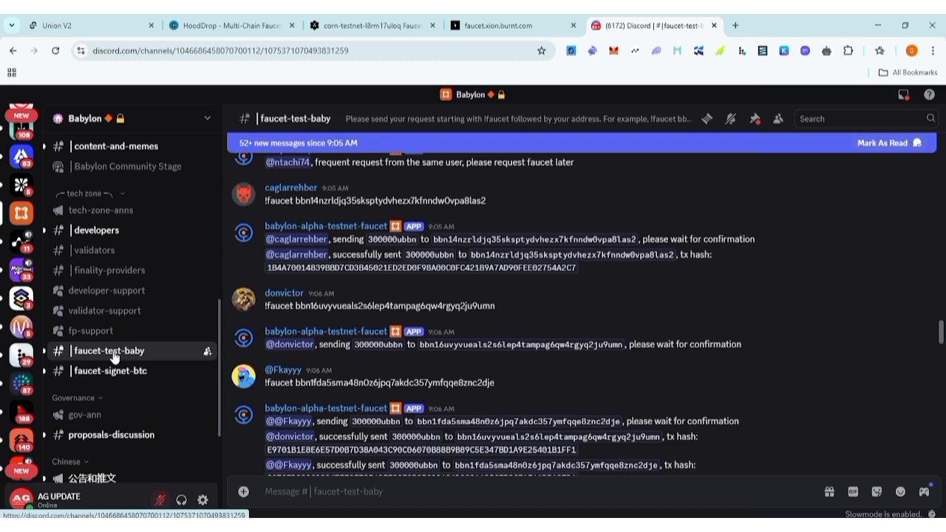
scroll(869, 315, "down", 3)
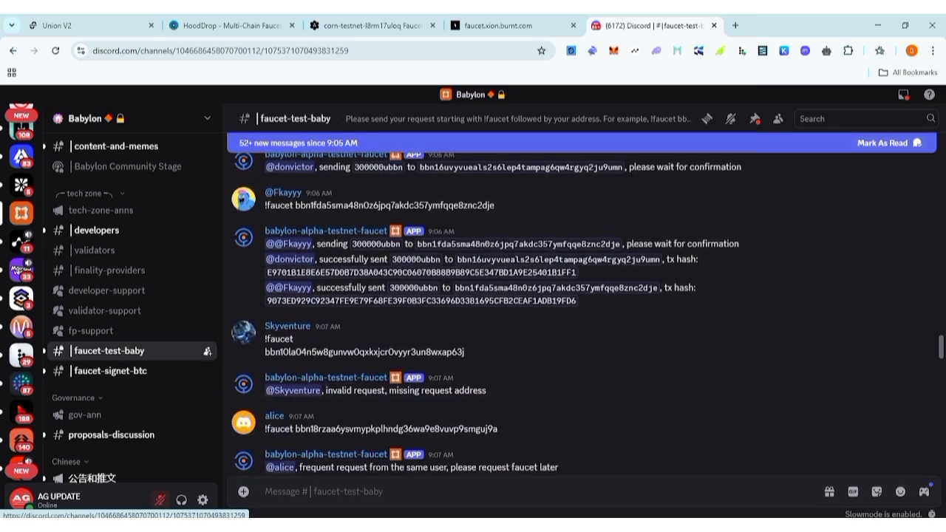
scroll(870, 314, "down", 5)
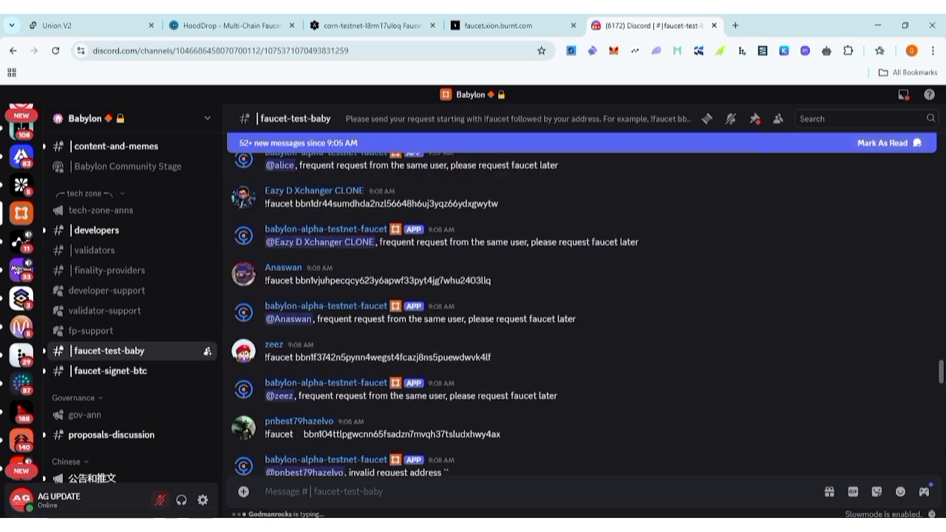
scroll(591, 299, "down", 5)
scroll(591, 299, "down", 5)
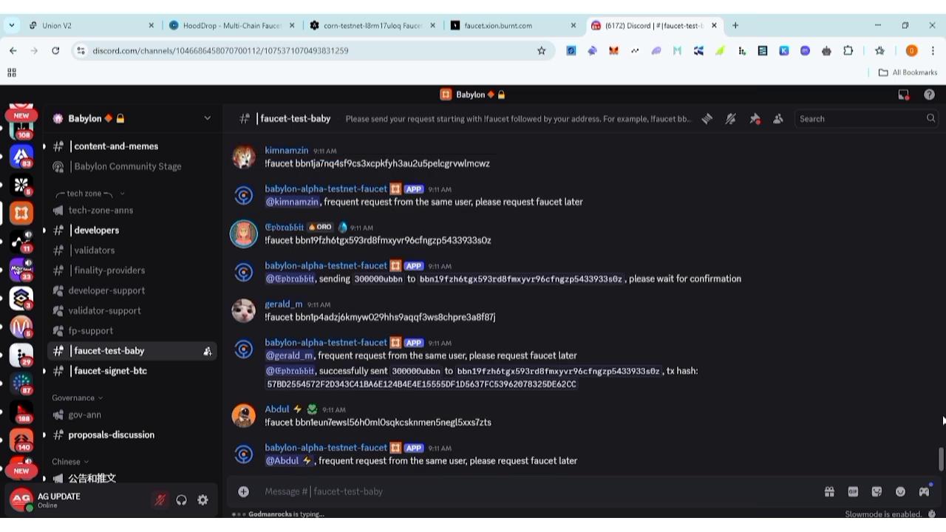
Send "!faucet" followed by the copied Babylon address in the faucet-test-baby channel.
left_click(301, 486)
type("!")
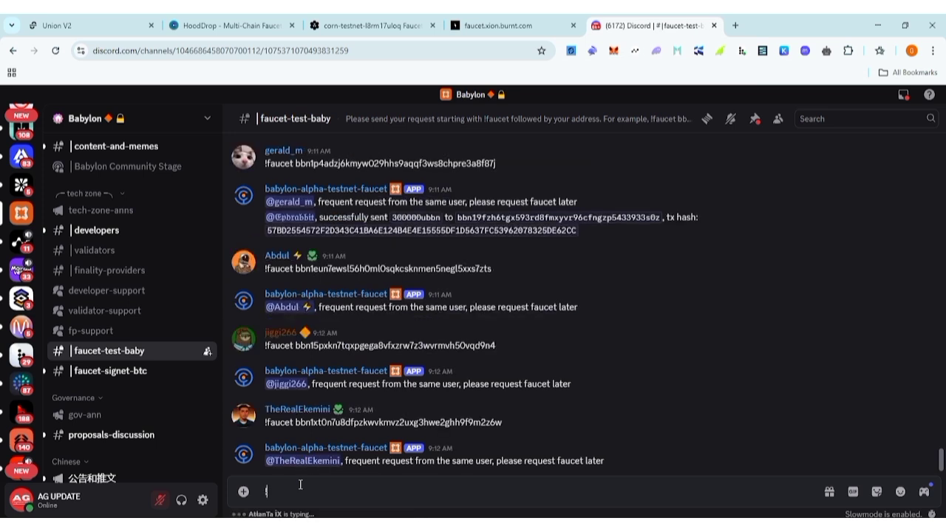
type("faucet")
key("ctrl+v")
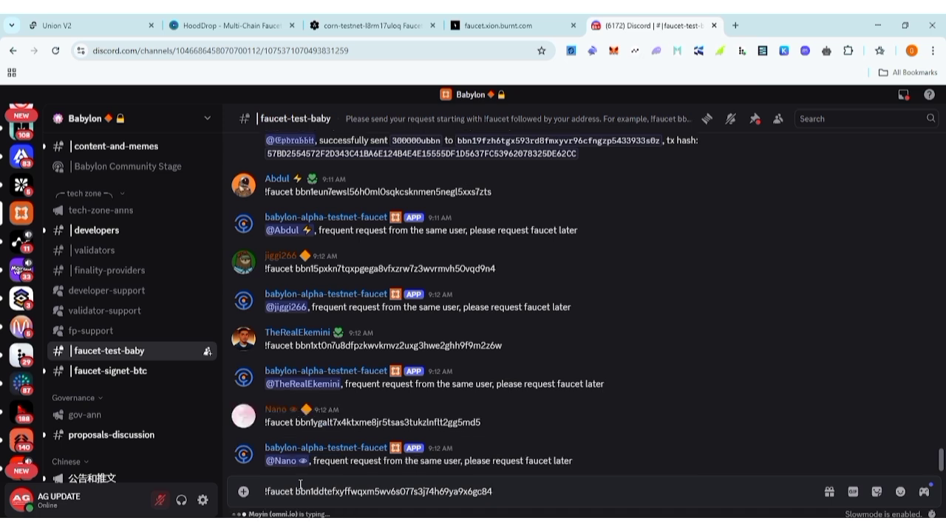
key("Return")
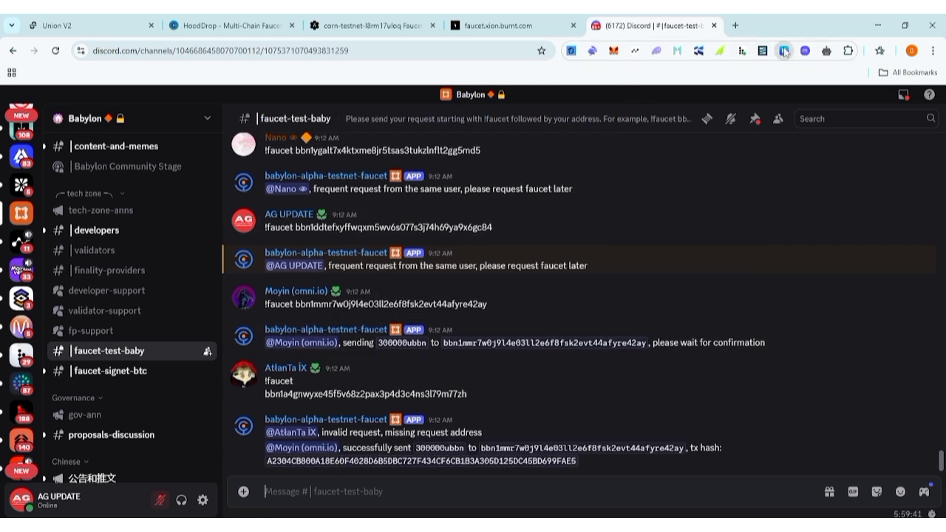
Check the tBABY balance on Babylon Phase-2 Testnet in the Keplr wallet, and close the wallet.
left_click(784, 51)
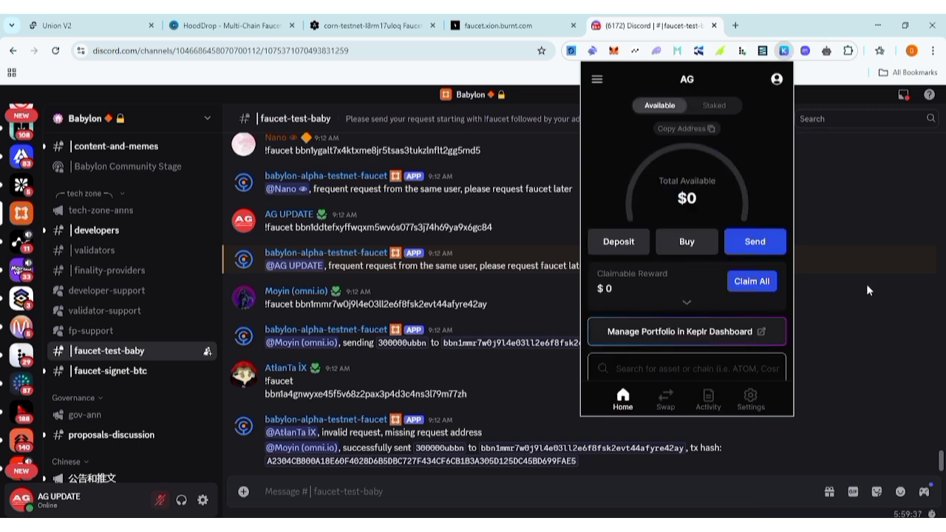
scroll(688, 330, "down", 3)
scroll(659, 297, "down", 6)
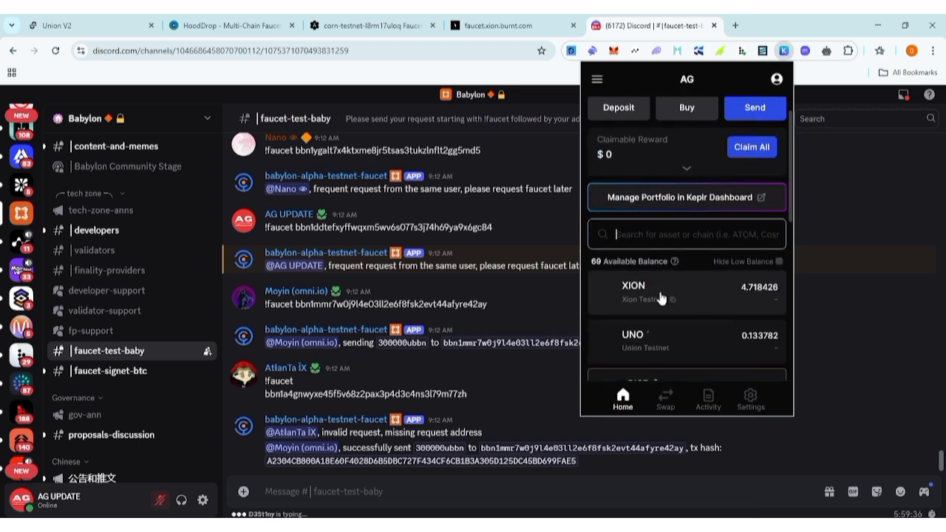
scroll(660, 297, "down", 1)
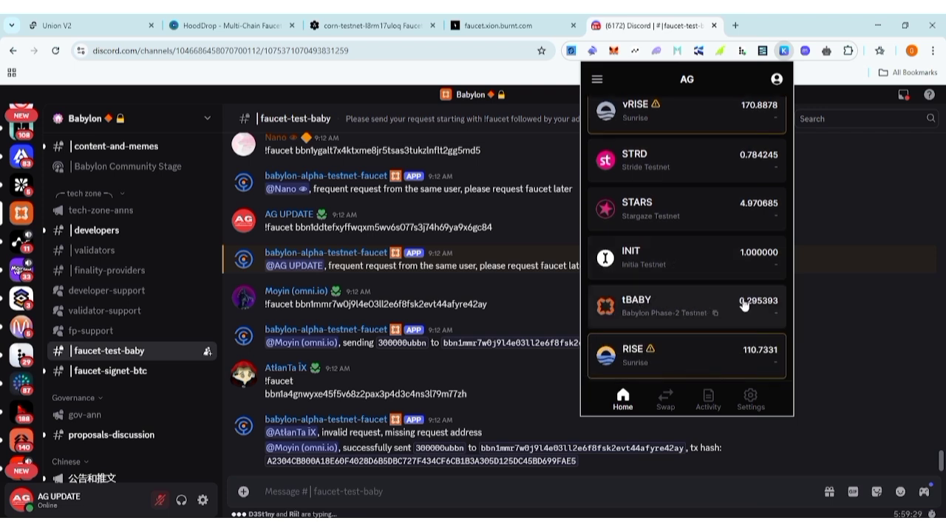
left_click(298, 200)
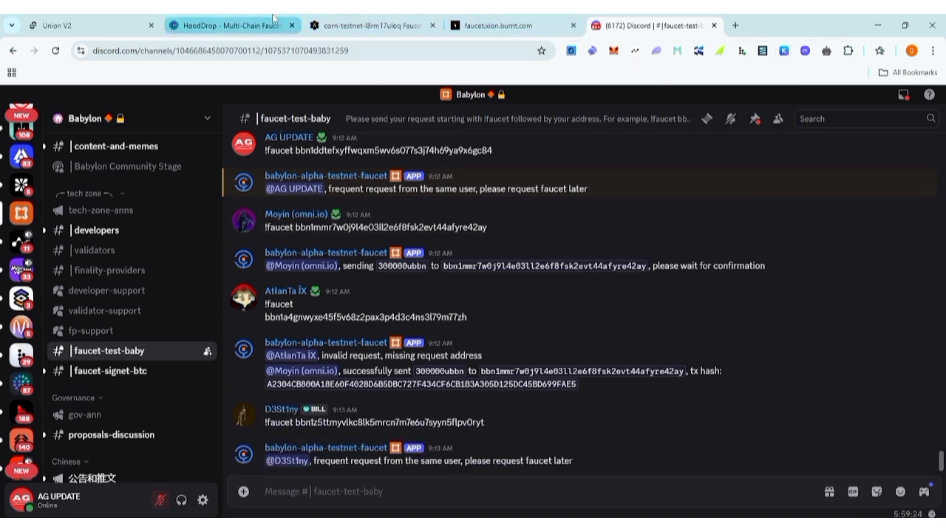
Switch to the Xion Testnet Faucet and paste the Xion Testnet address copied from the Keplr wallet as the wallet address.
left_click(499, 28)
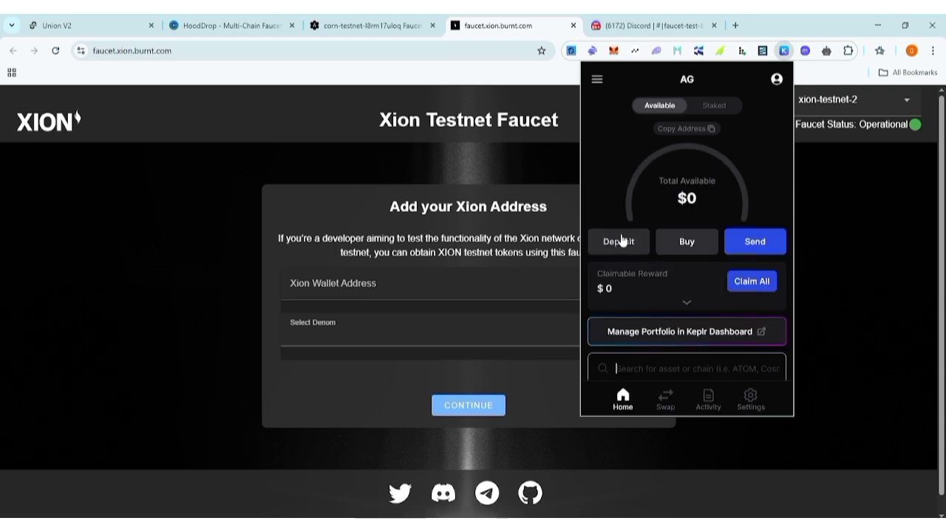
scroll(663, 293, "down", 3)
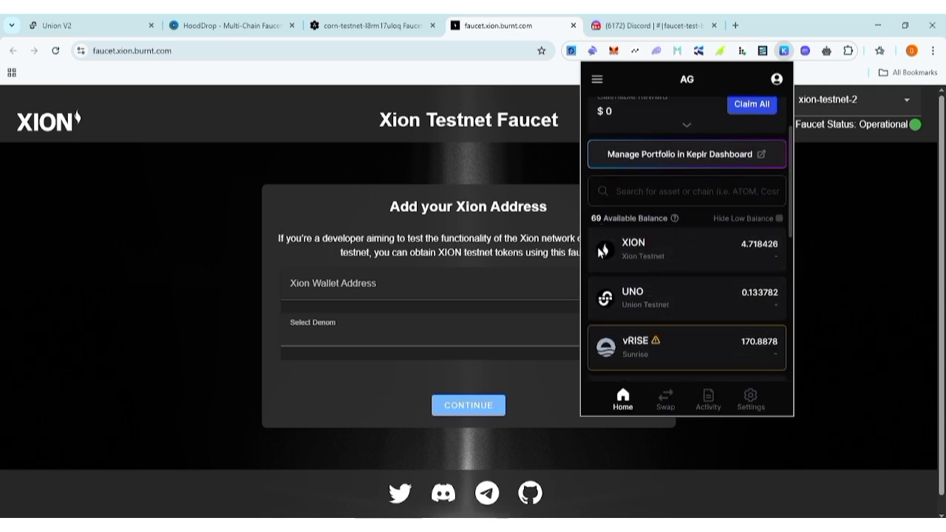
left_click(330, 212)
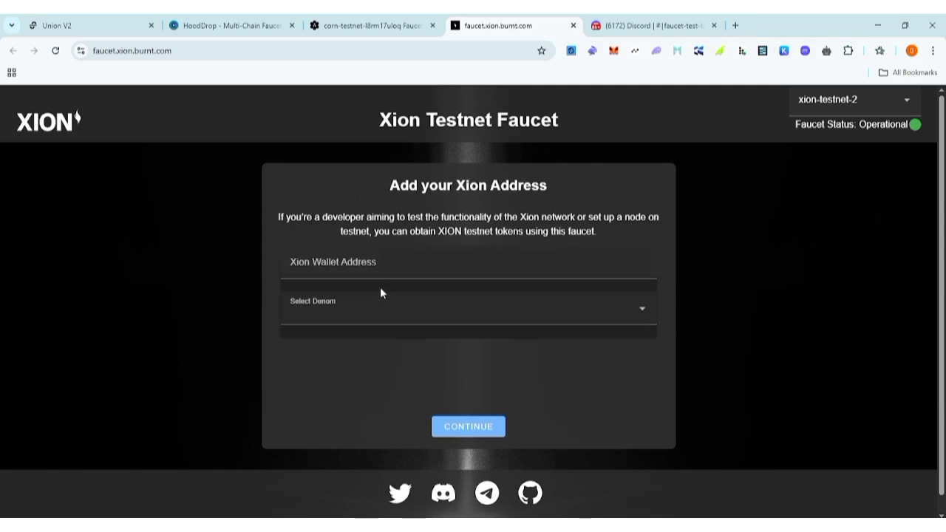
right_click(379, 288)
left_click(338, 261)
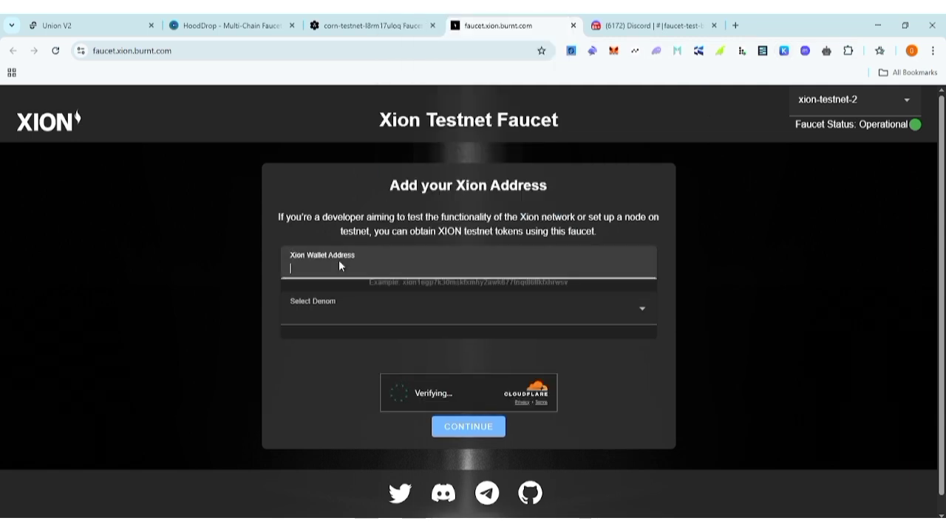
right_click(395, 268)
left_click(419, 136)
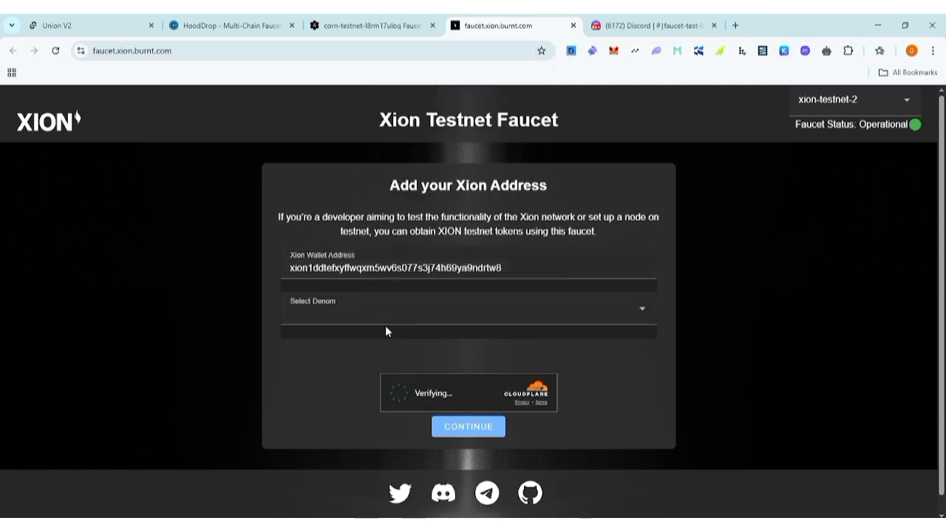
Select XION as the denom, complete the human verification, and submit the faucet request.
left_click(639, 302)
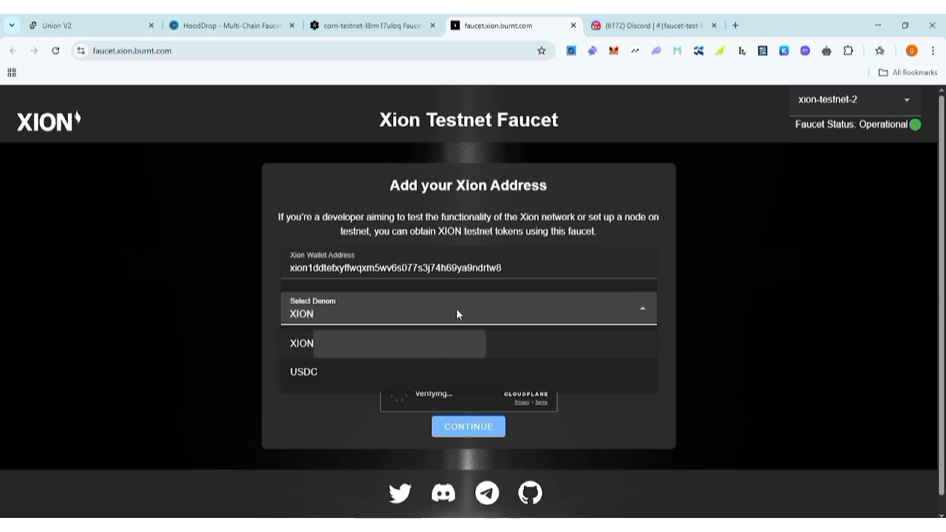
left_click(437, 453)
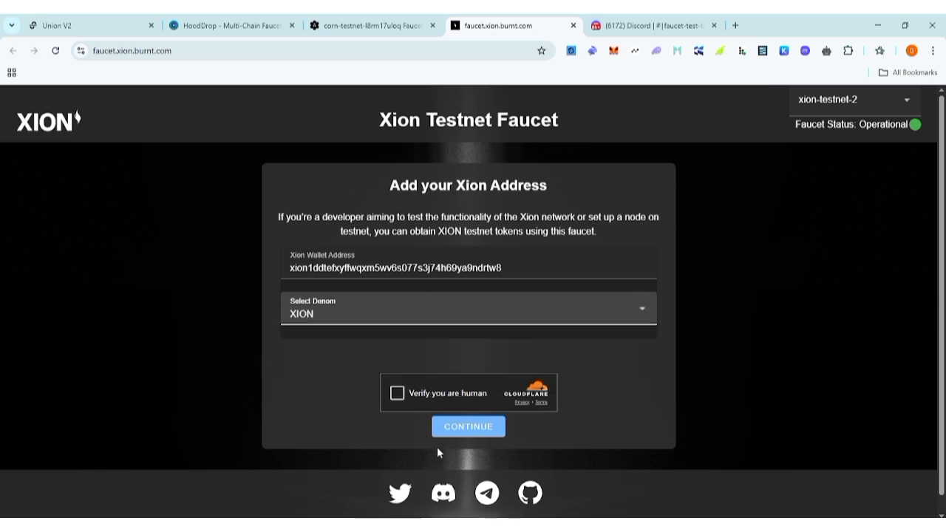
left_click(397, 396)
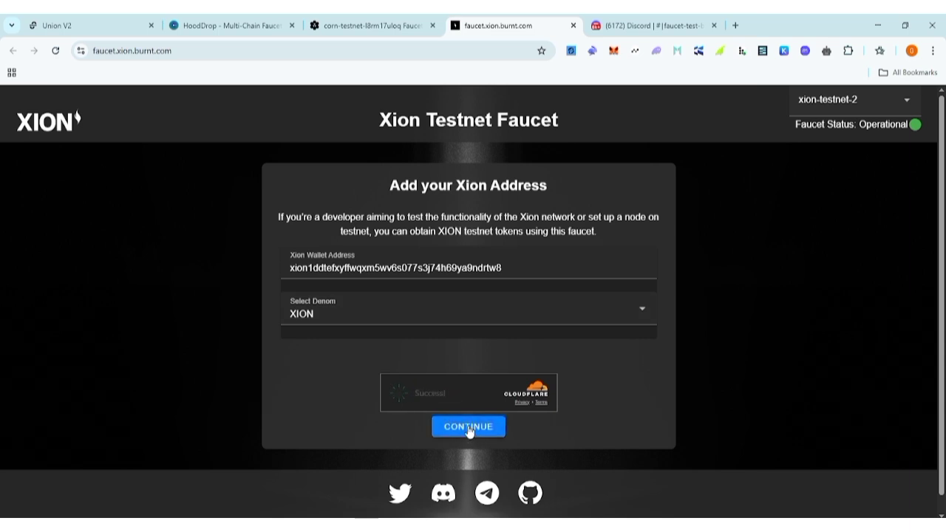
left_click(468, 428)
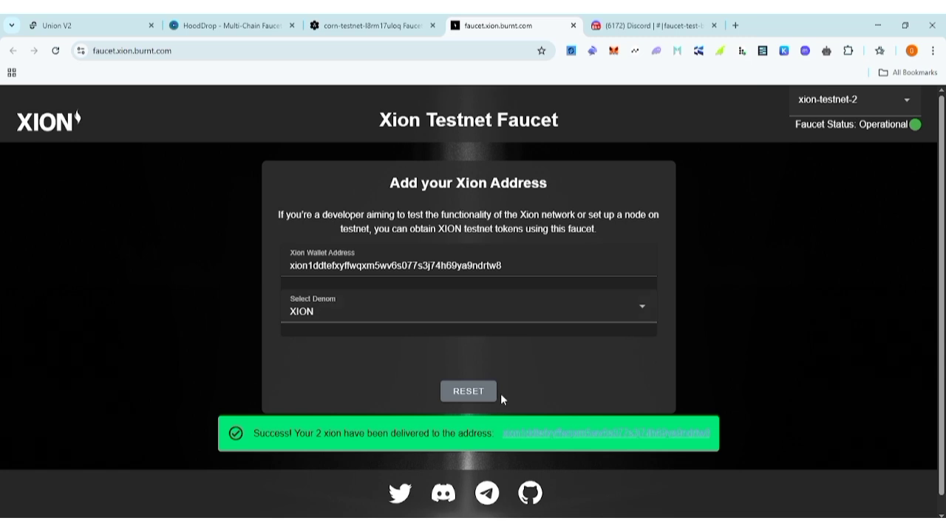
Reset the Xion faucet form and paste the same Xion wallet address again.
left_click(474, 393)
right_click(401, 289)
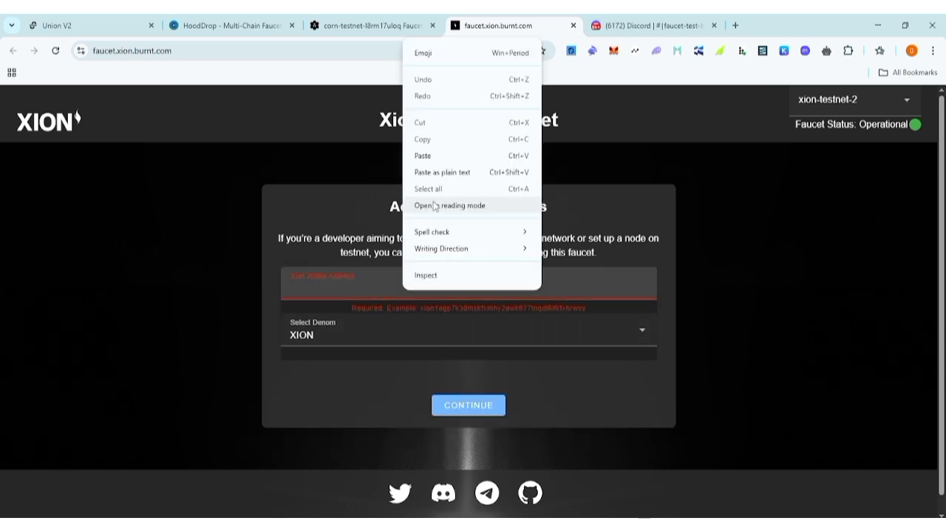
left_click(426, 164)
Change the denom to USDC, complete the human verification, and submit the faucet request.
left_click(486, 312)
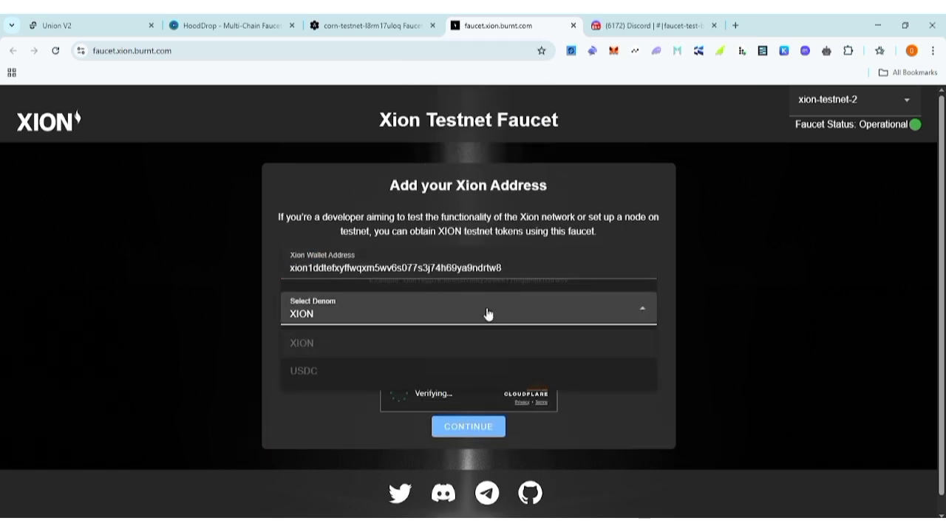
left_click(294, 373)
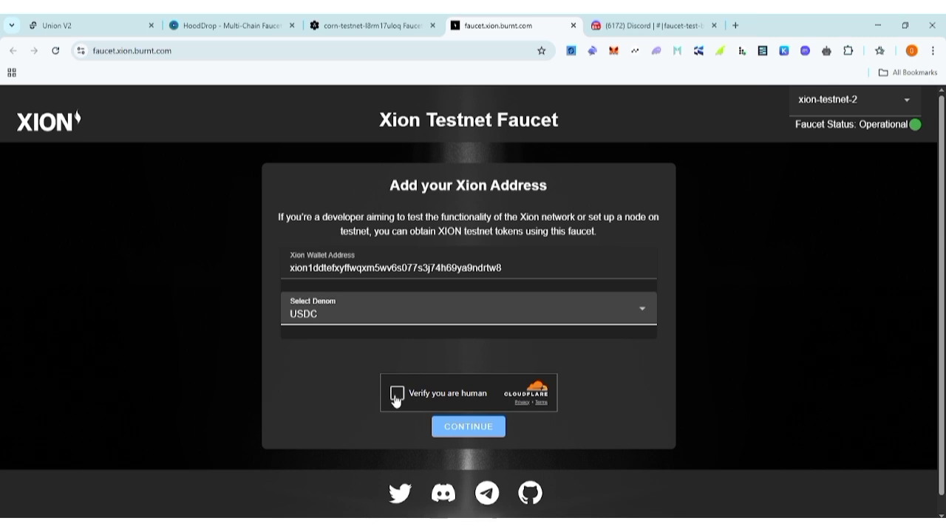
left_click(396, 396)
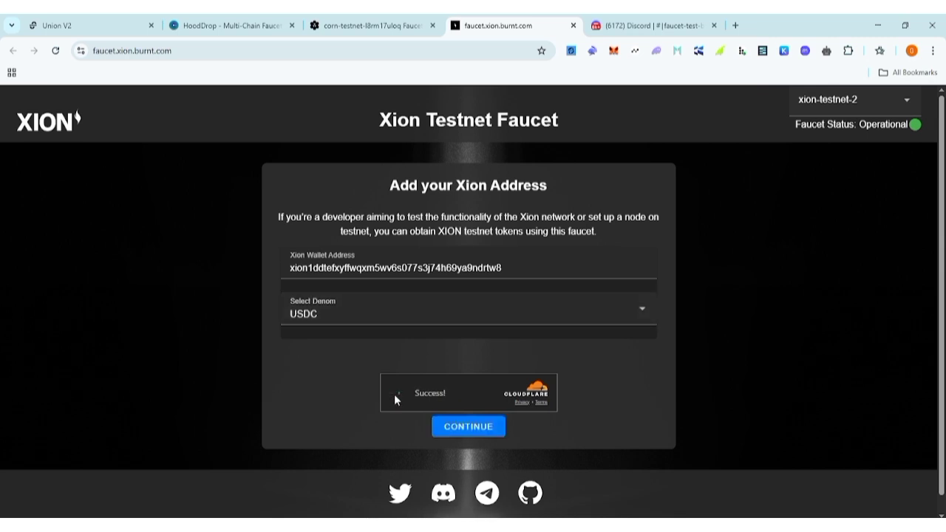
left_click(475, 429)
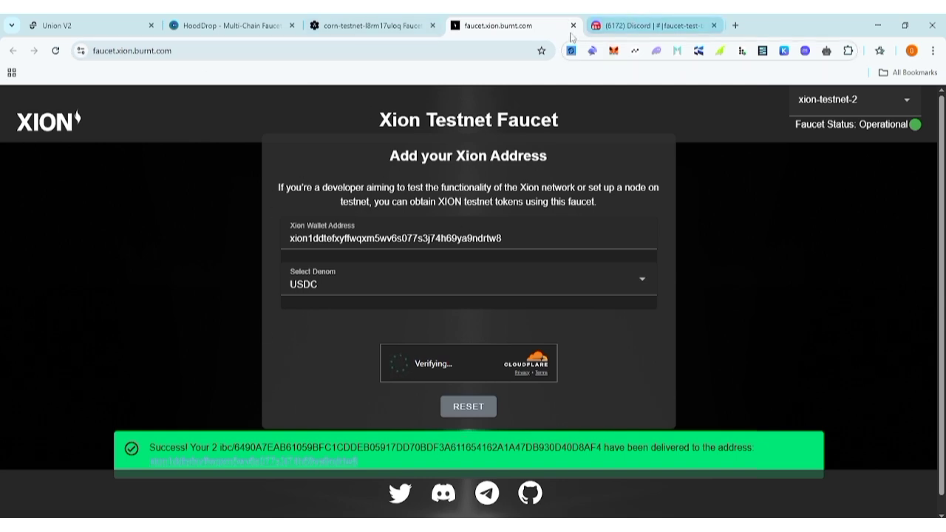
Return to the Union dashboard's third-party faucet list and open the Circle faucet.
left_click(89, 19)
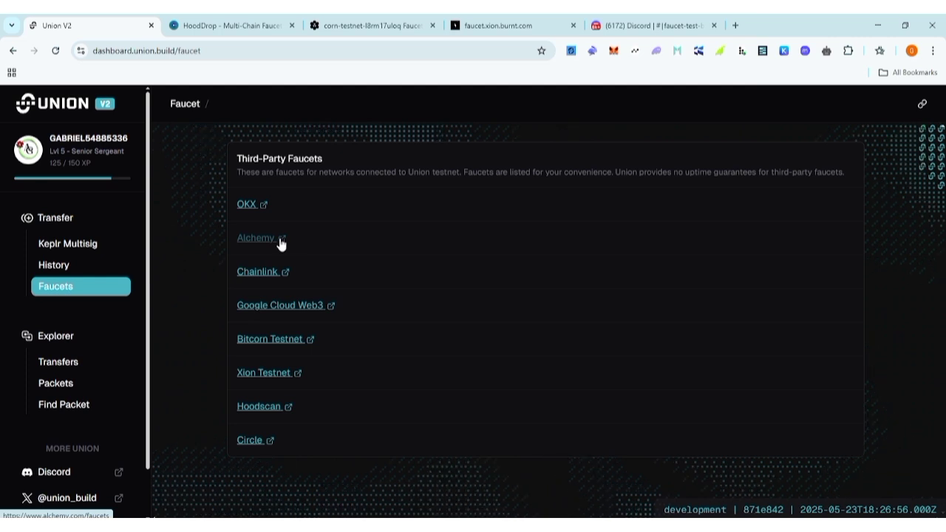
left_click(252, 443)
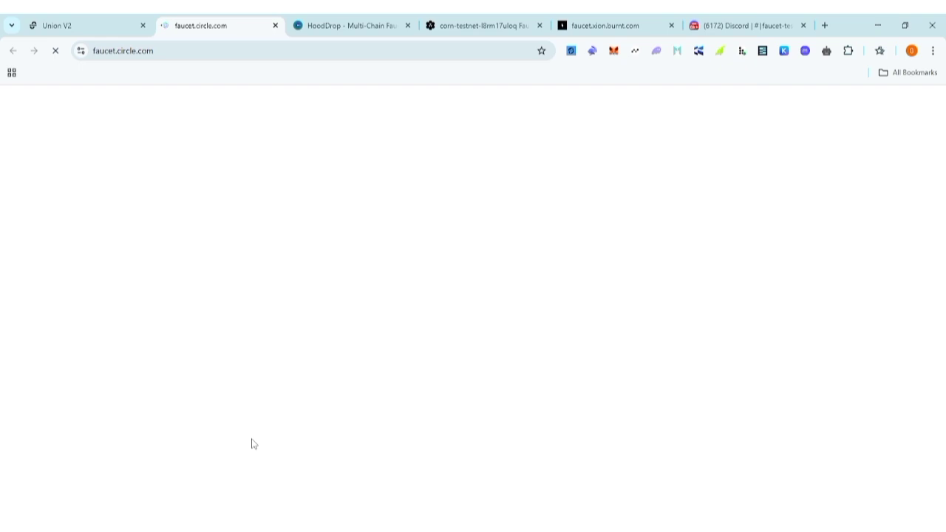
left_click(101, 19)
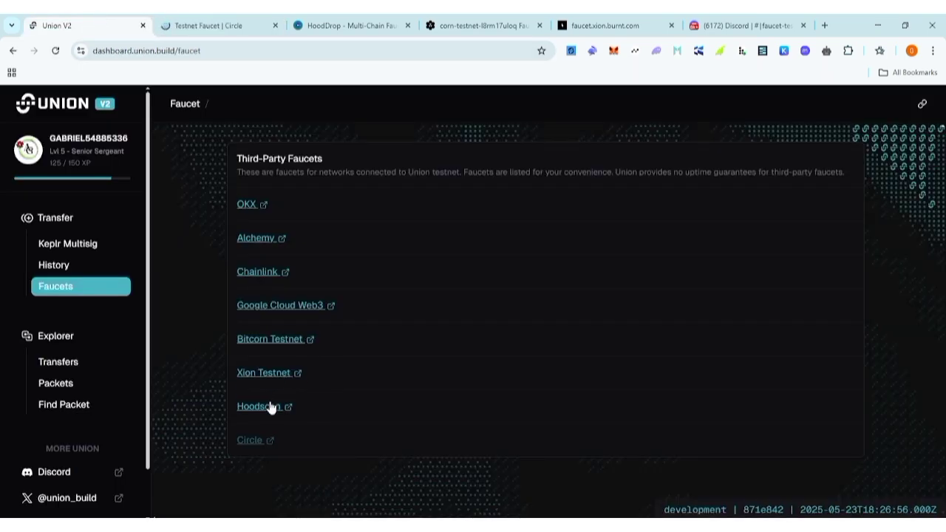
left_click(256, 439)
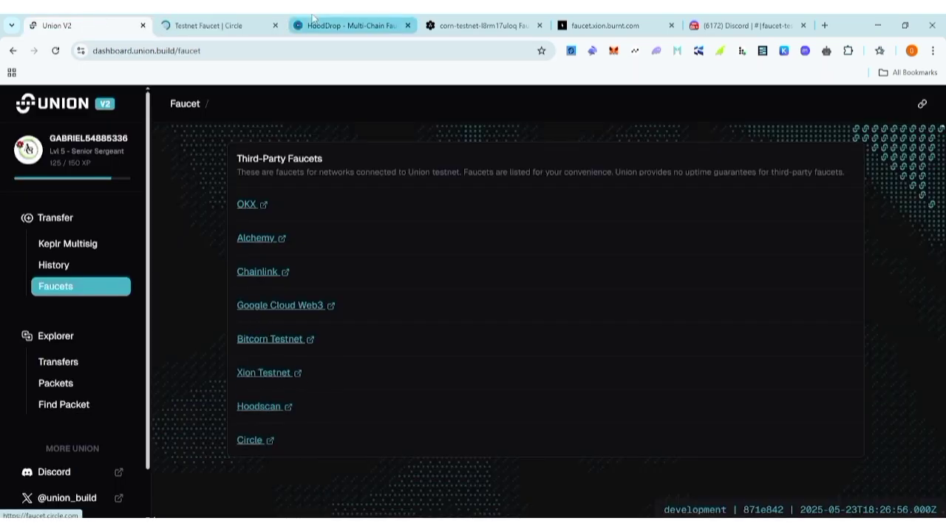
On the Circle faucet, fill in the saved 0x wallet address and request 10 USDC on Ethereum Sepolia.
left_click(212, 20)
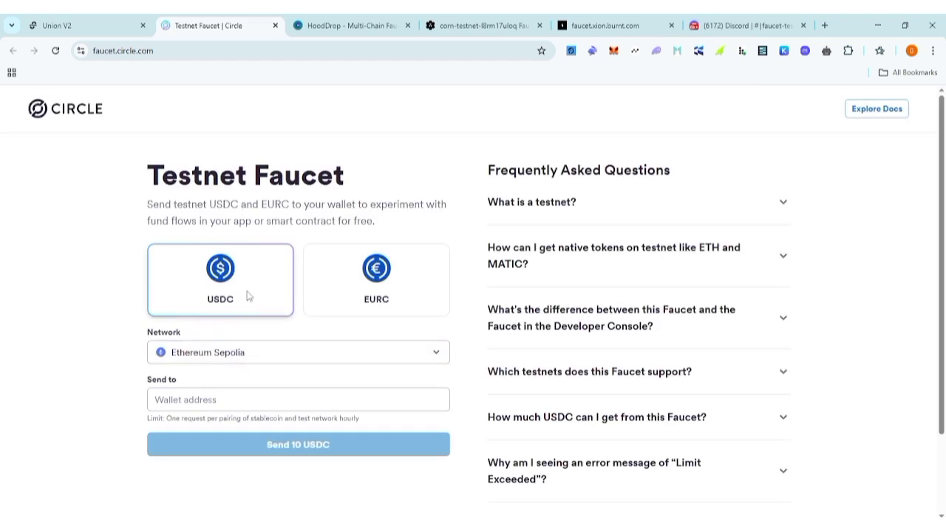
left_click(260, 400)
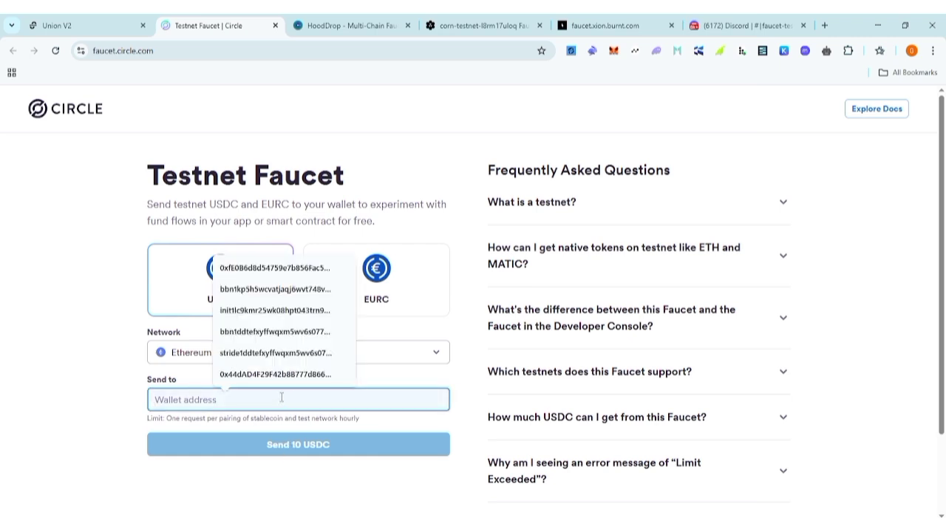
left_click(273, 269)
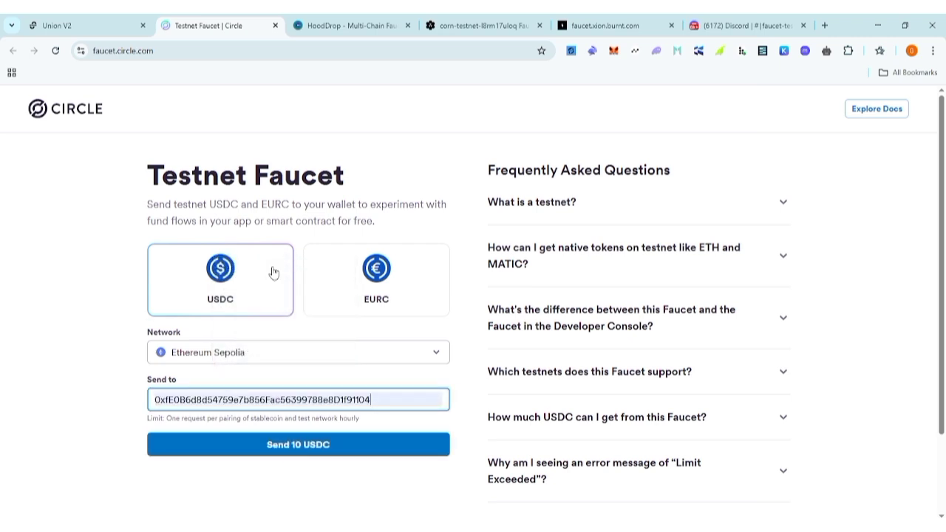
left_click(303, 446)
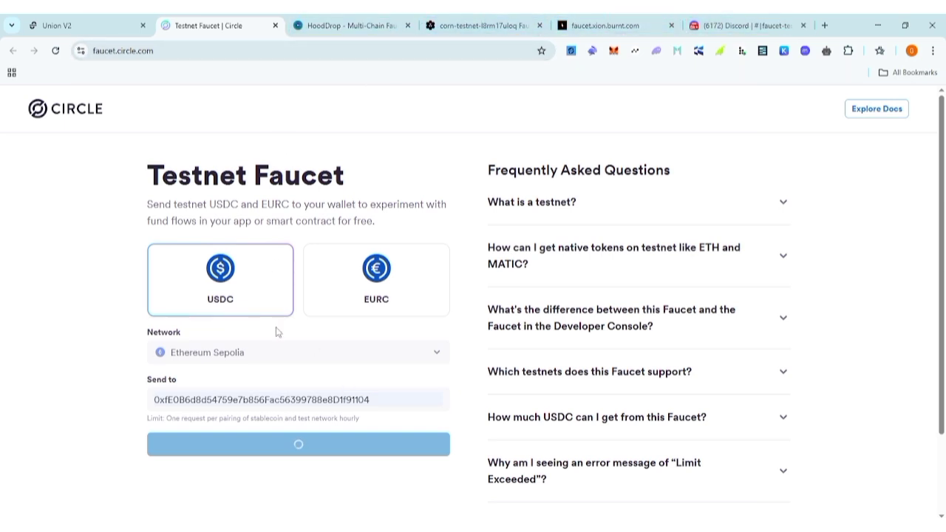
Return to the Union dashboard, open the transfer form and choose Xion Testnet as the source chain.
left_click(71, 21)
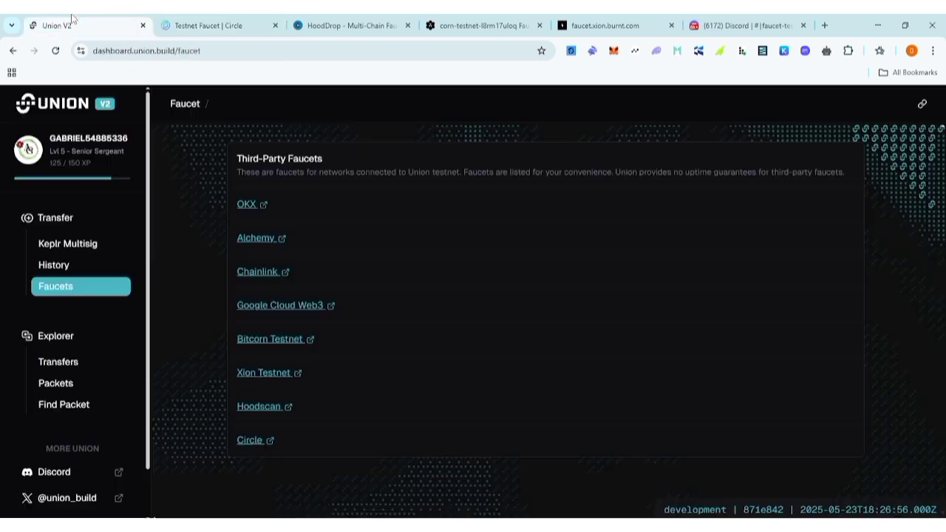
left_click(62, 220)
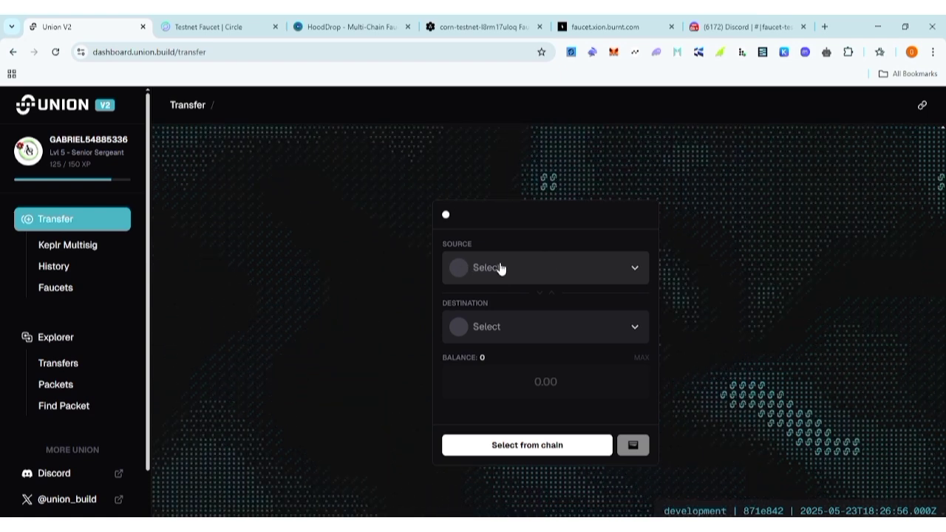
left_click(481, 266)
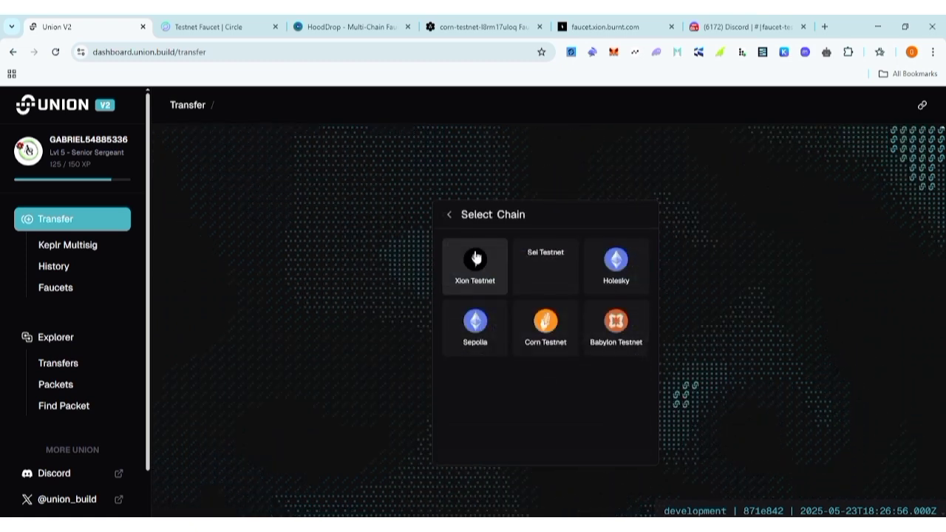
left_click(473, 259)
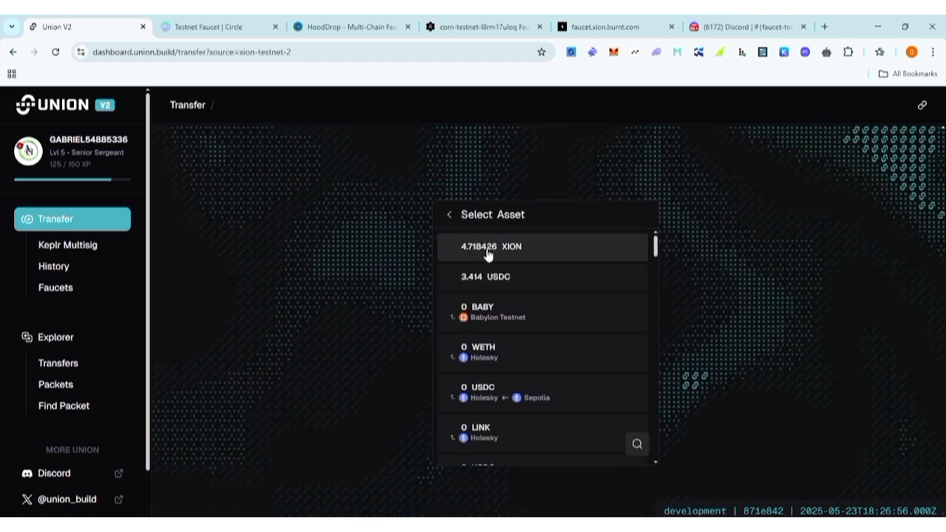
mouse_move(492, 246)
left_click(449, 215)
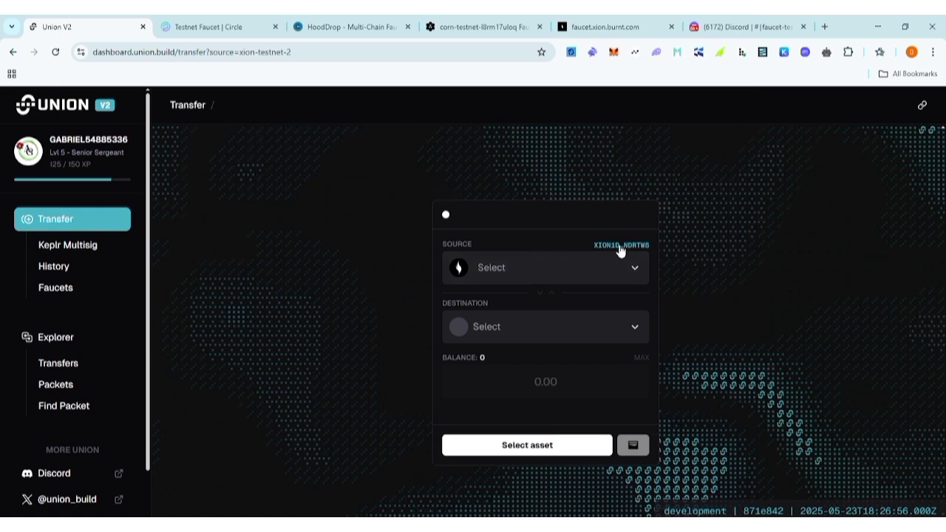
mouse_move(619, 250)
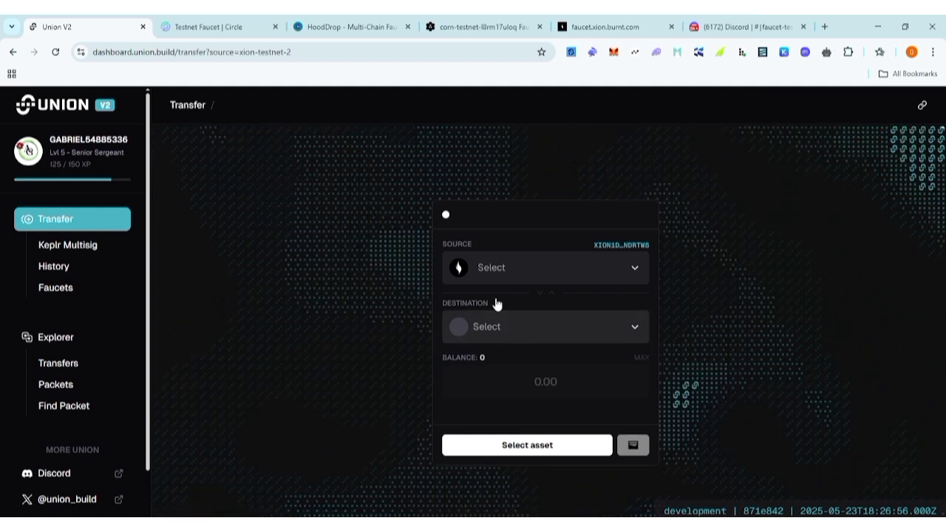
Set the transfer source to USDC on Xion Testnet.
left_click(535, 275)
left_click(481, 271)
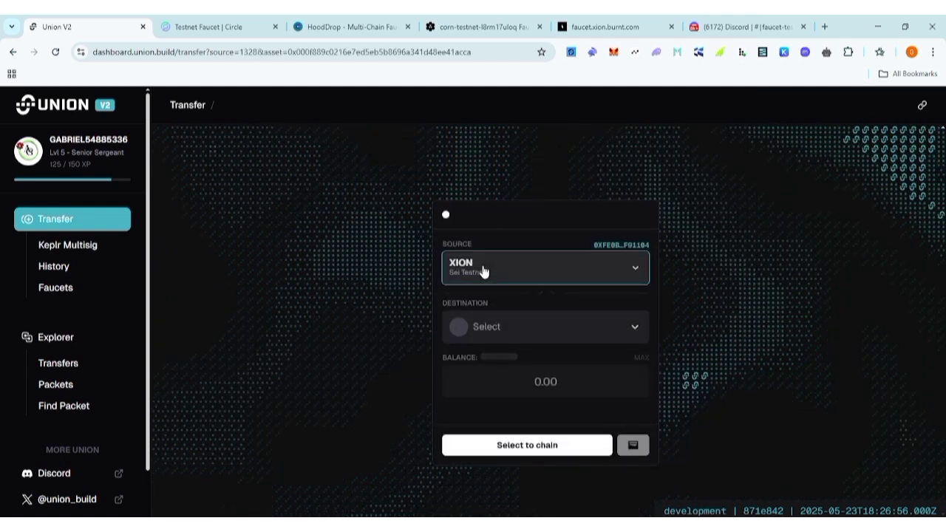
left_click(480, 272)
left_click(479, 274)
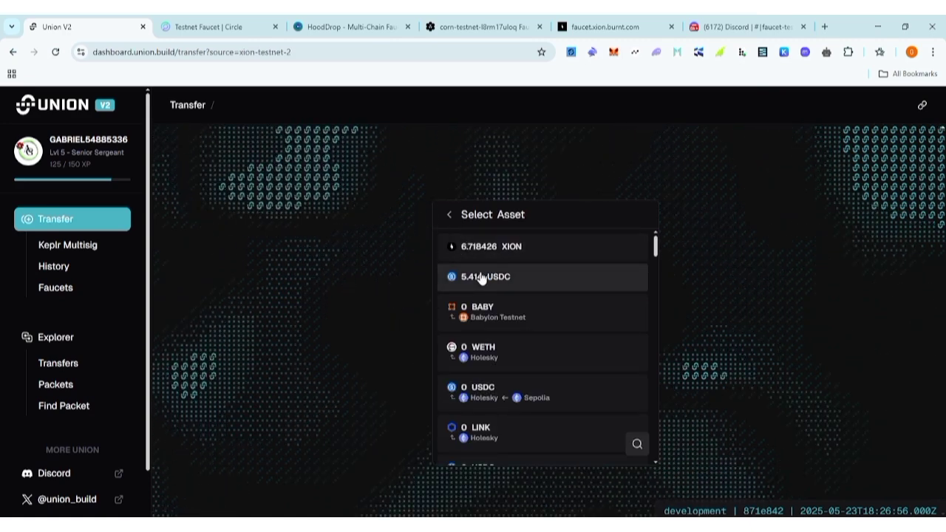
mouse_move(481, 276)
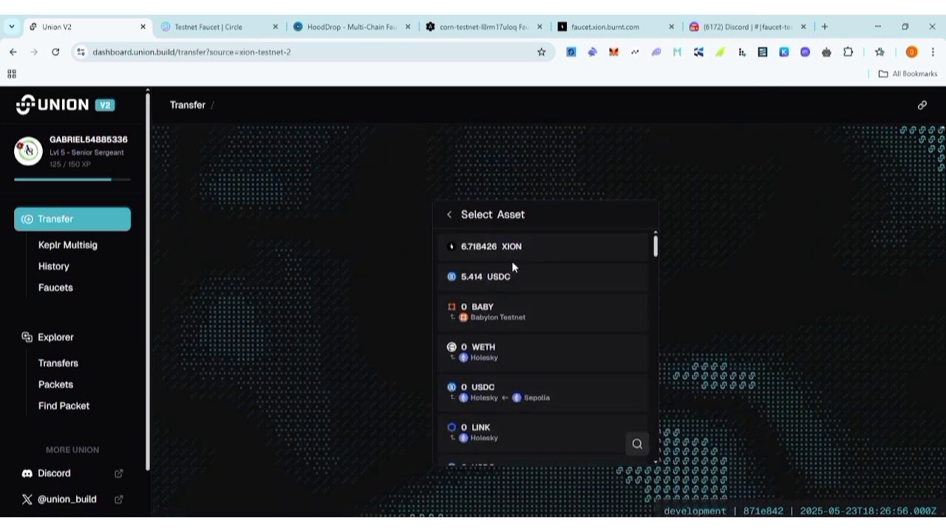
mouse_move(502, 253)
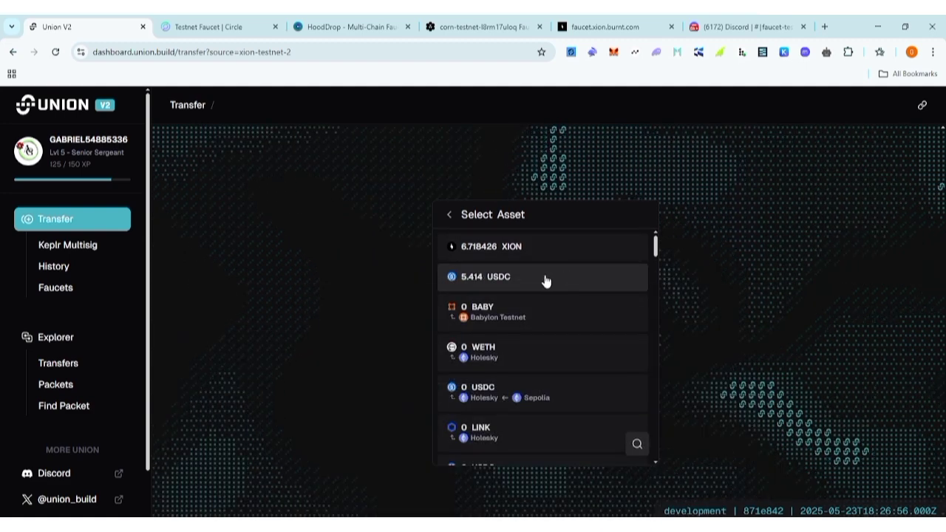
left_click(545, 279)
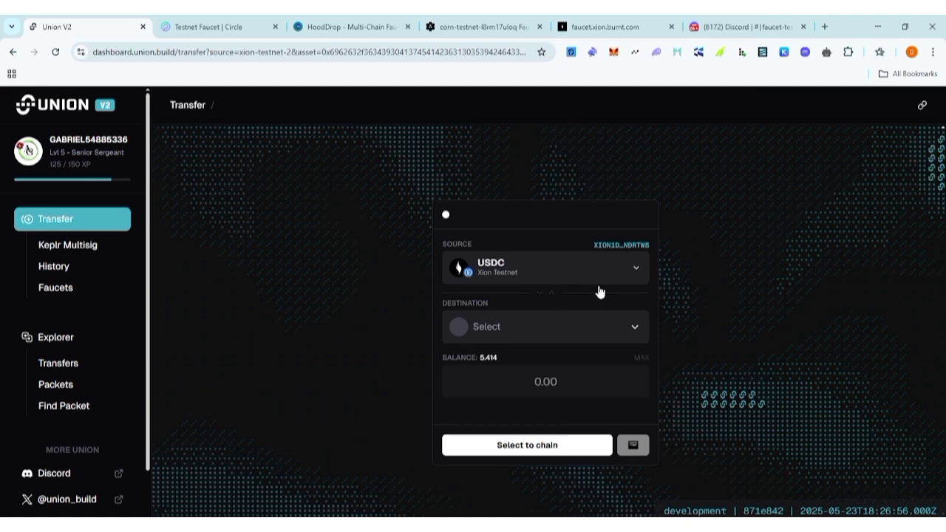
Choose Corn Testnet as the transfer destination and set the amount to 0.5 USDC.
left_click(527, 327)
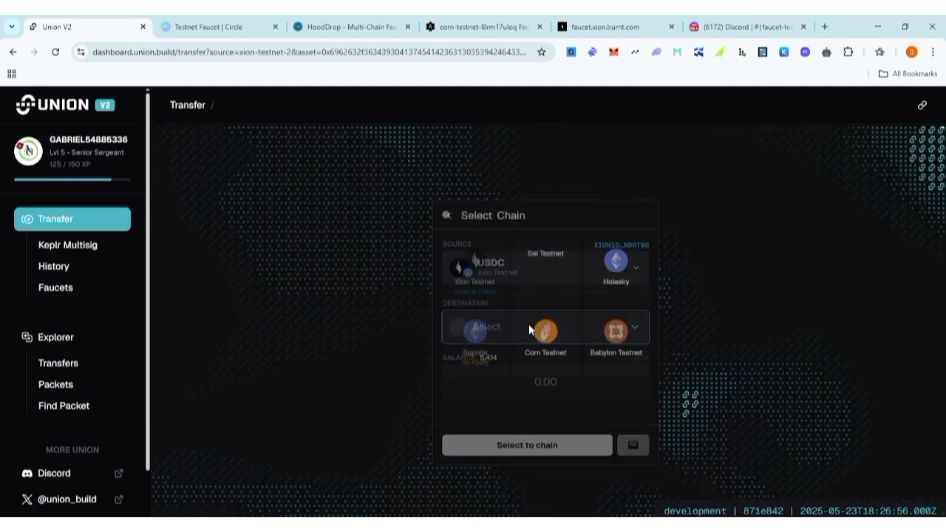
left_click(554, 351)
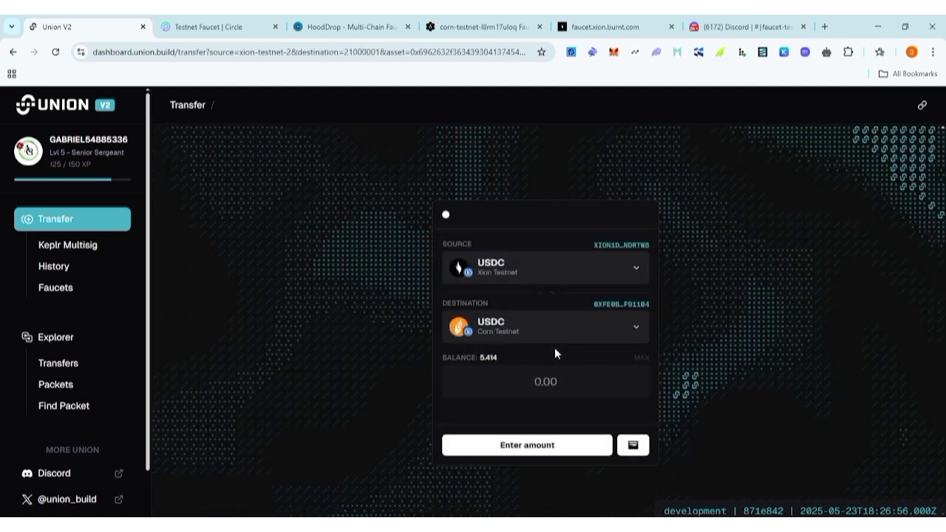
left_click(522, 380)
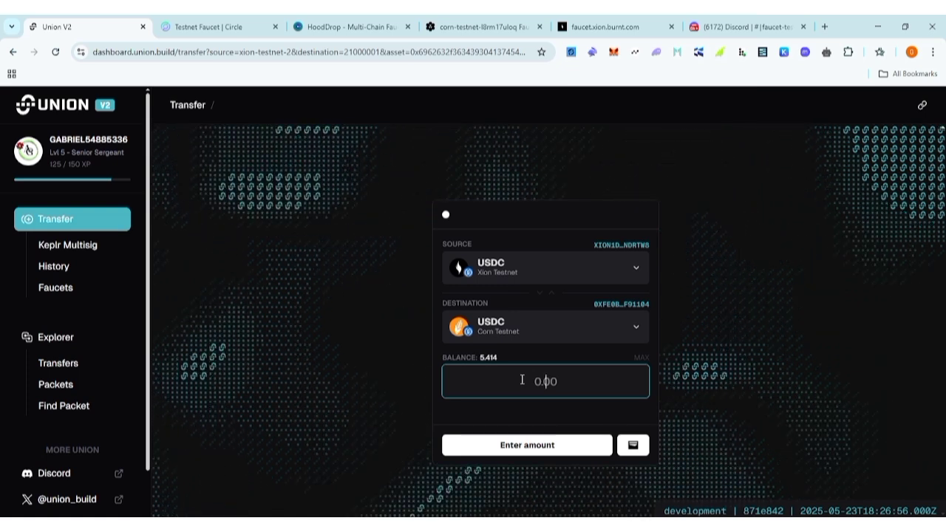
type("0.")
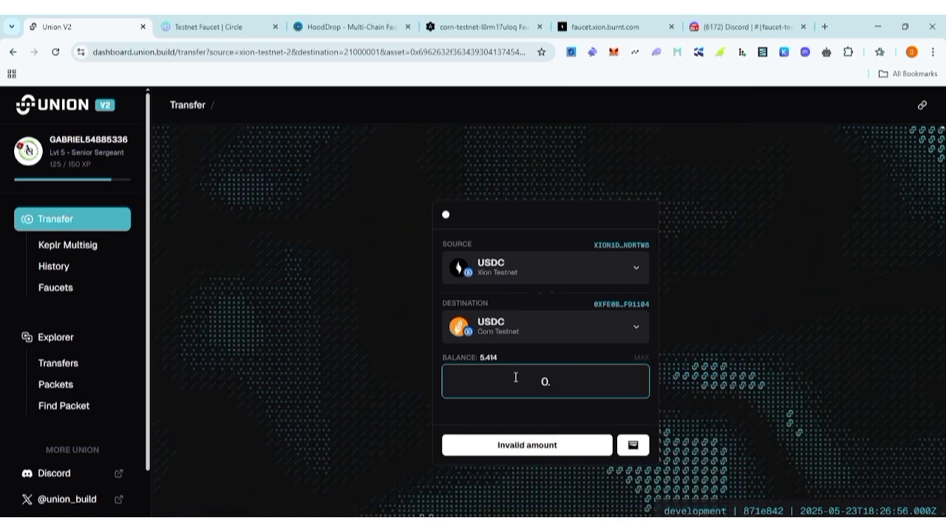
type("5")
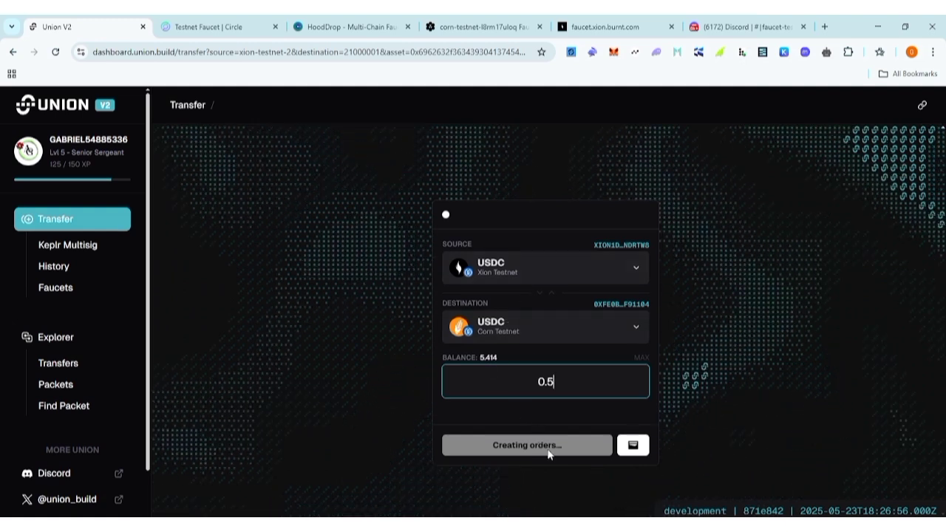
left_click(685, 411)
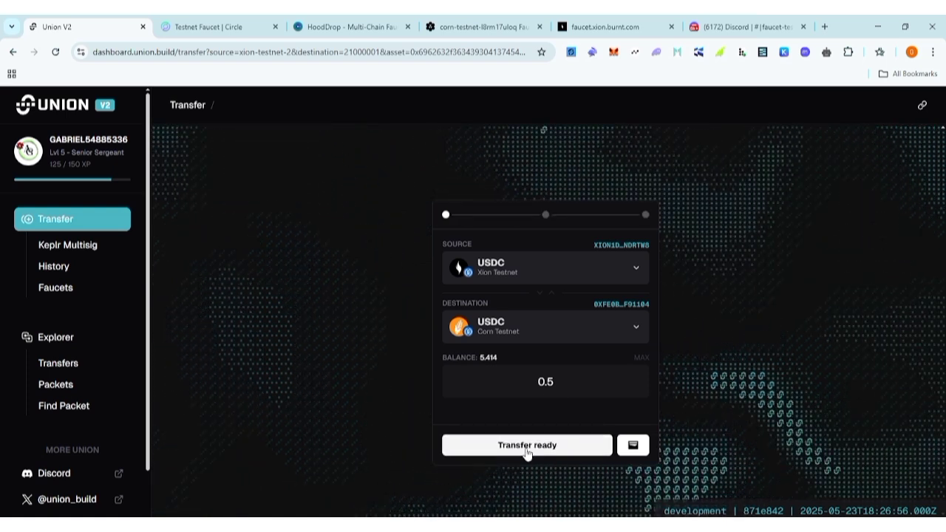
Submit the prepared transfer from Xion Testnet to Corn Testnet and approve its requests in the Keplr wallet.
left_click(547, 447)
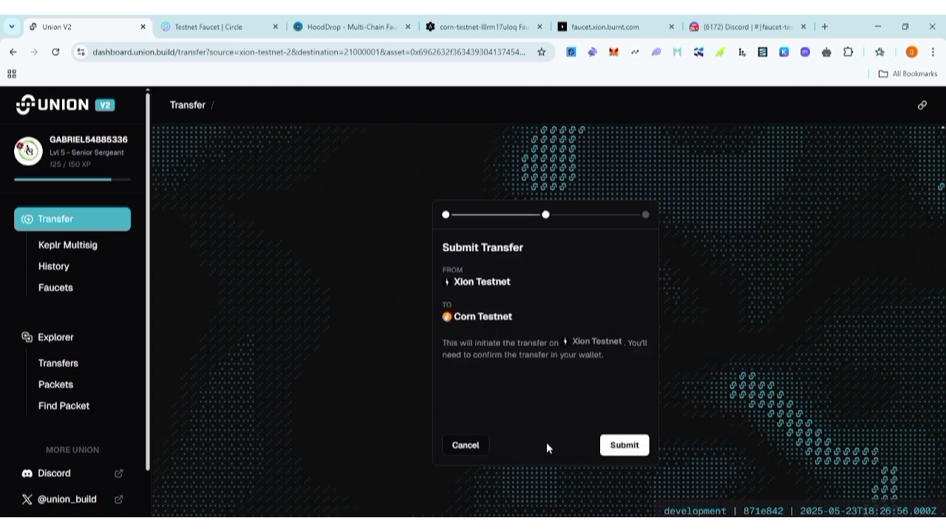
left_click(625, 446)
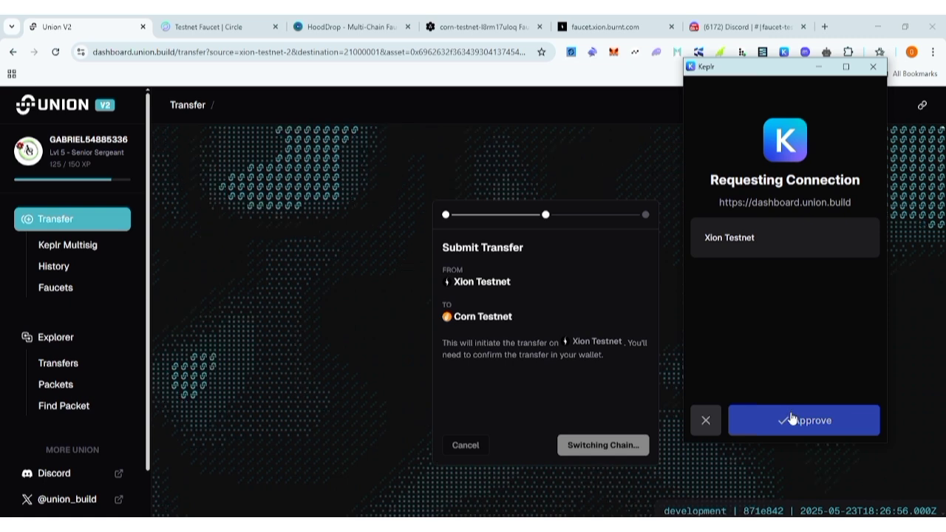
left_click(795, 421)
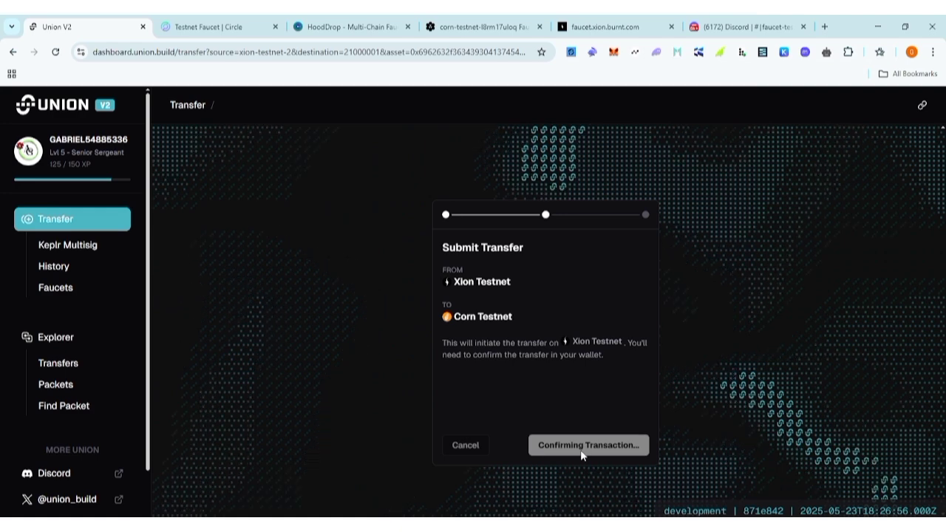
left_click(759, 424)
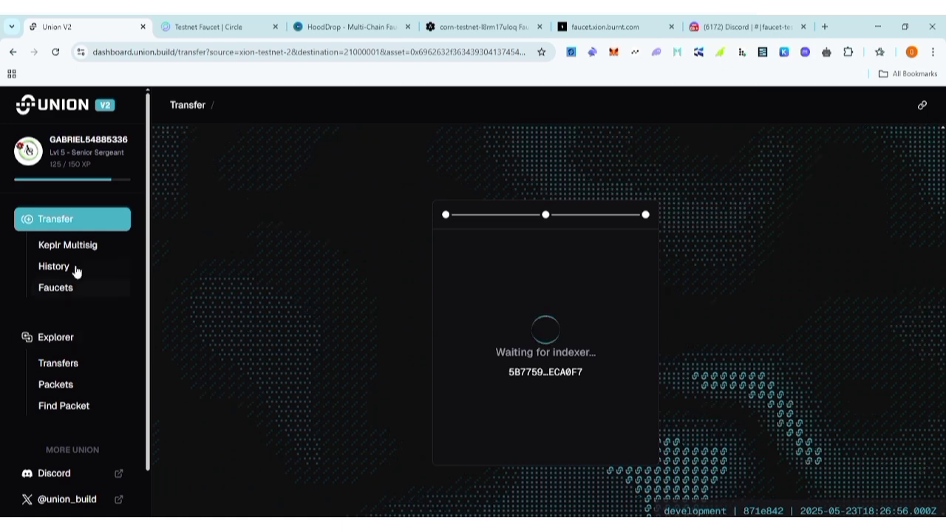
Open today's 0.5 USDC Xion-to-Corn transfer from the history and check its progress across the chains.
left_click(67, 270)
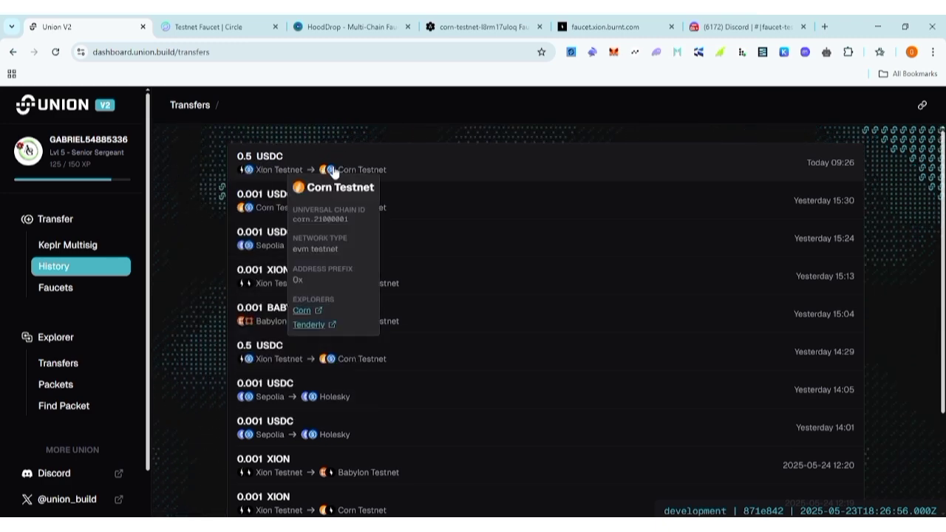
left_click(334, 172)
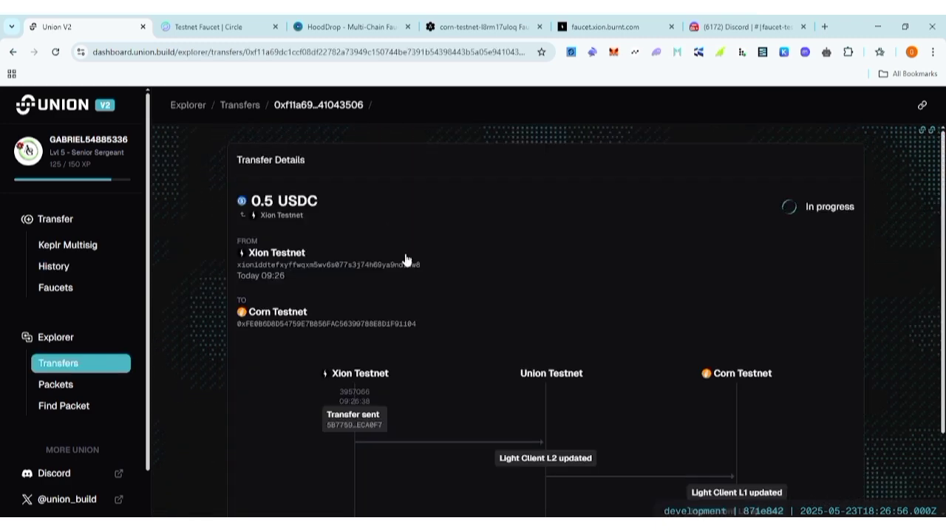
scroll(487, 299, "down", 2)
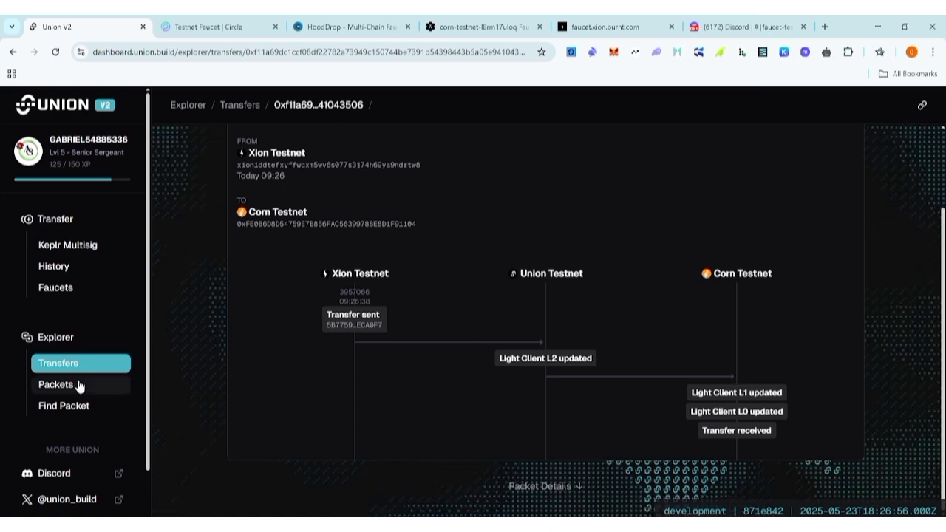
Open yesterday's 0.5 USDC Xion-to-Corn transfer from the history and examine its status and timeline.
left_click(75, 275)
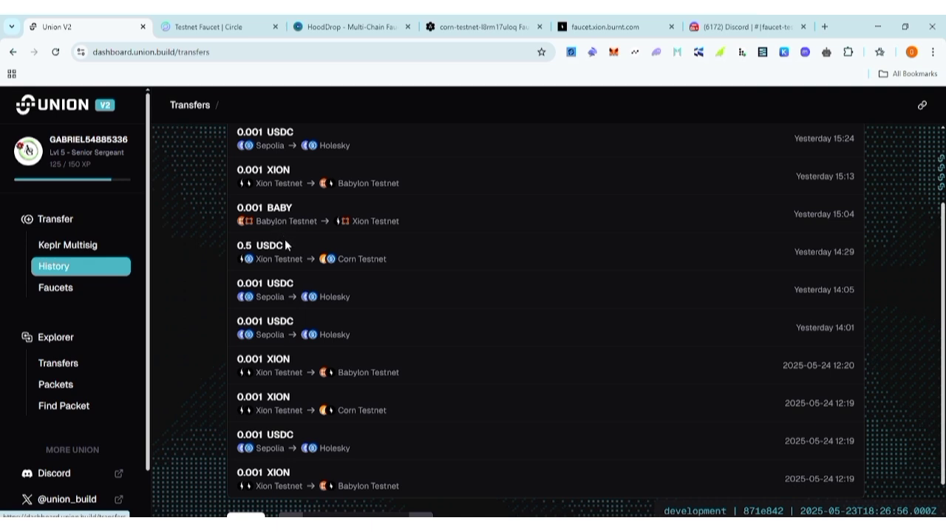
scroll(309, 245, "down", 1)
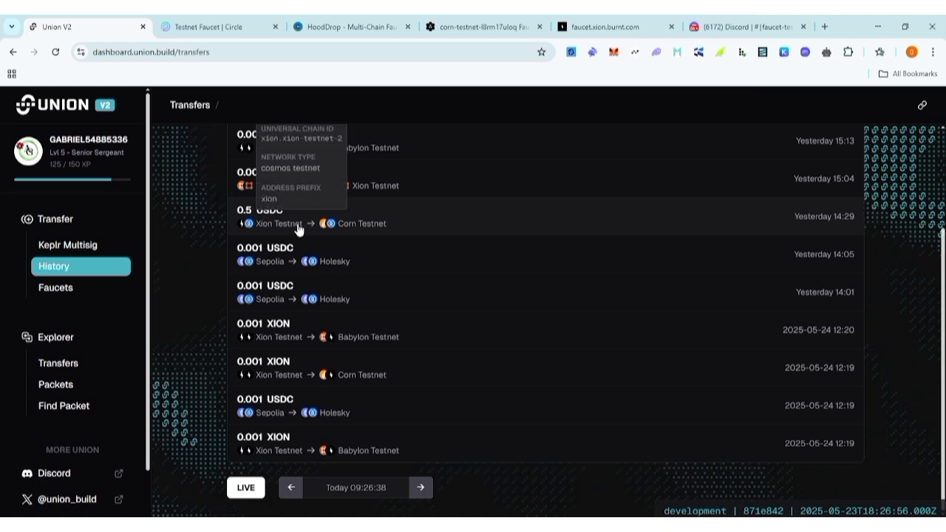
left_click(296, 223)
scroll(419, 270, "down", 3)
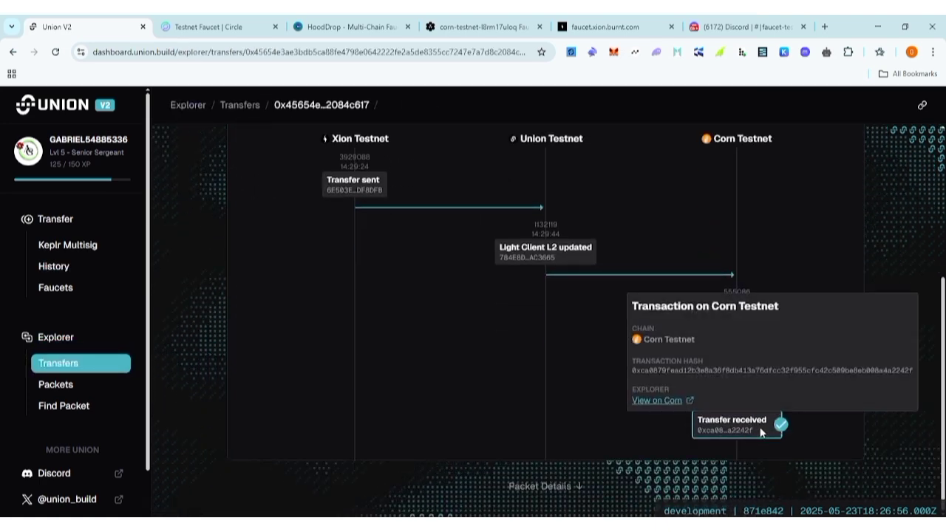
scroll(637, 358, "up", 2)
scroll(636, 358, "down", 2)
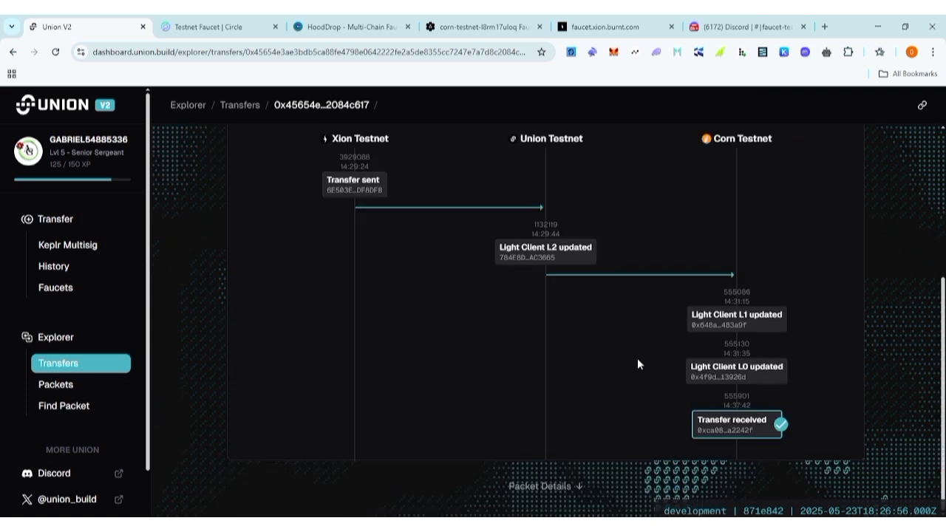
scroll(637, 358, "up", 2)
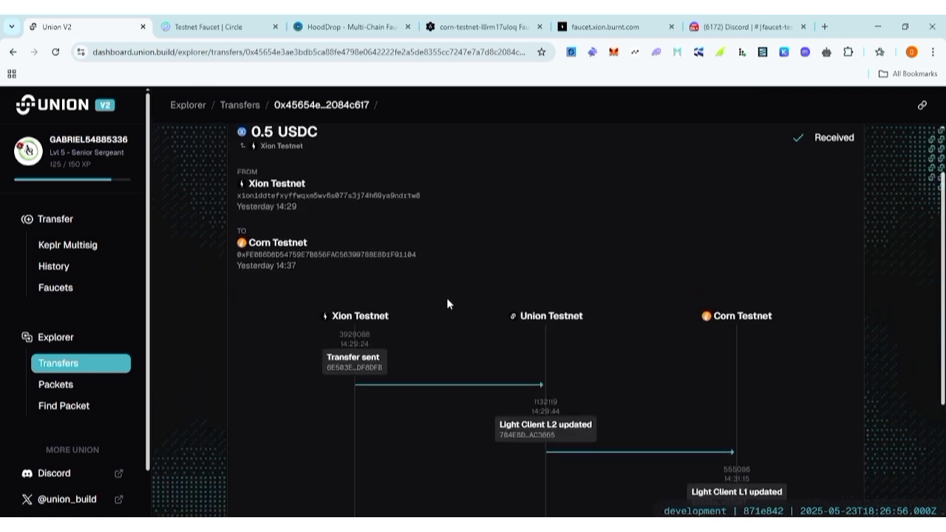
scroll(455, 332, "up", 1)
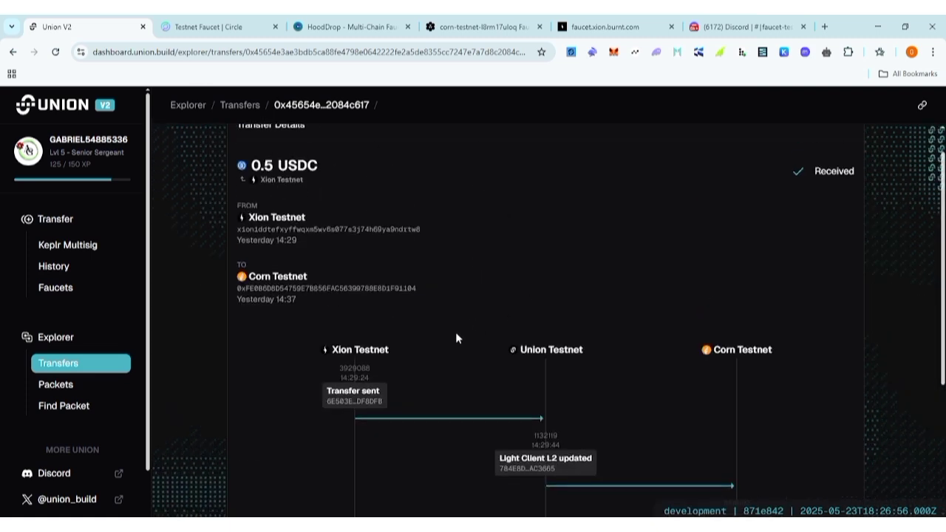
Open a new transfer form and look over the available source chains without selecting one.
left_click(67, 229)
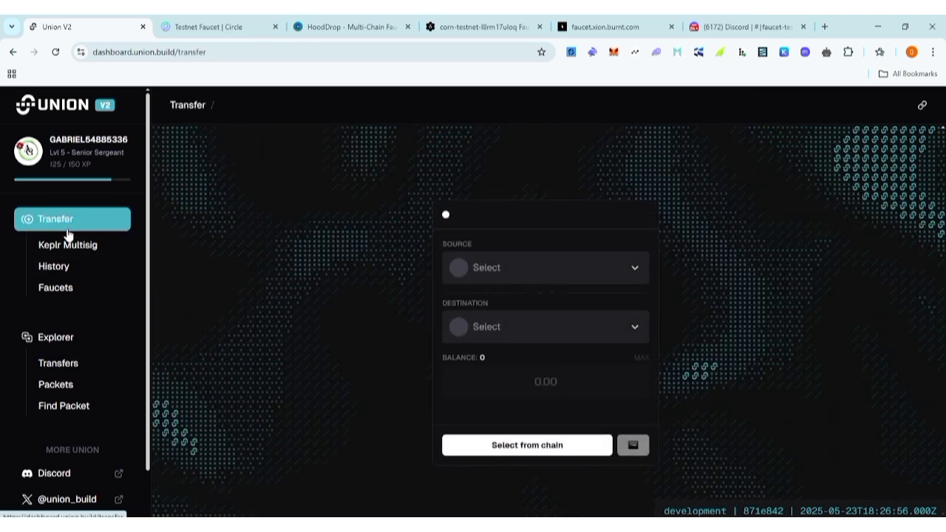
left_click(496, 278)
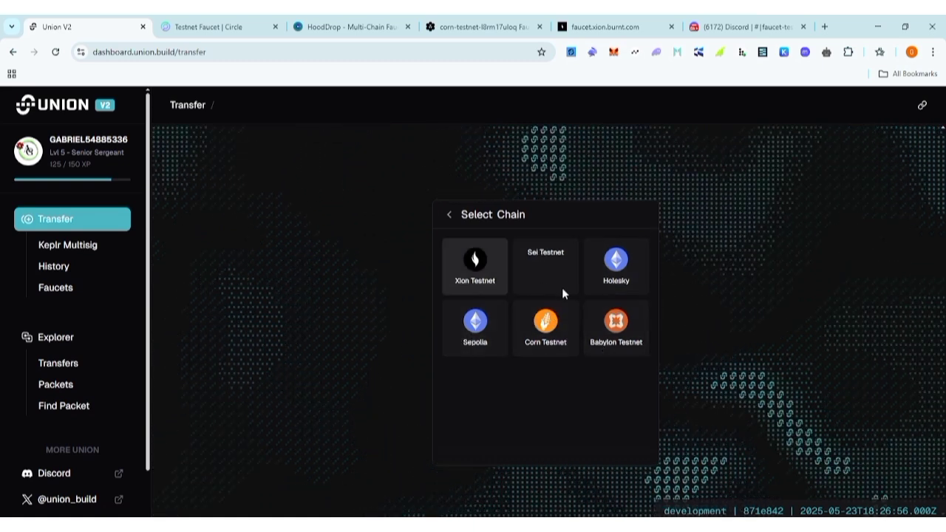
left_click(449, 214)
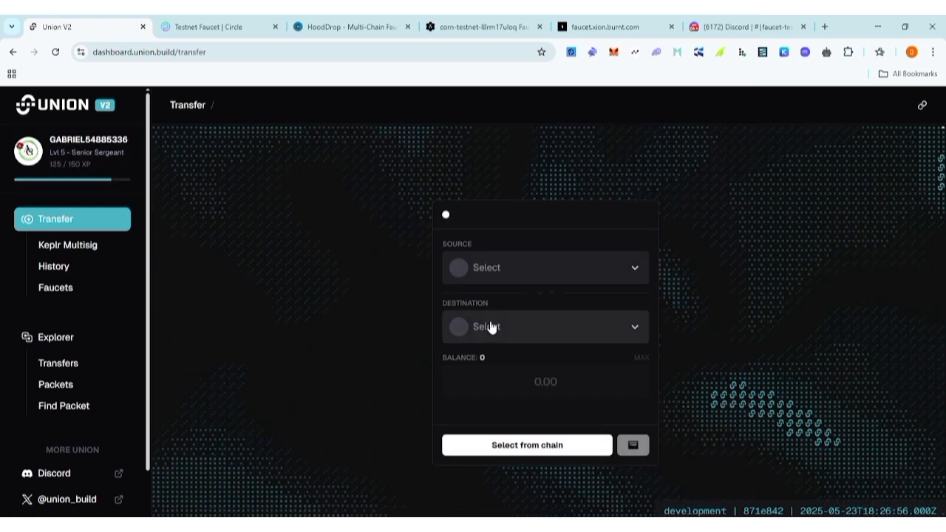
left_click(555, 281)
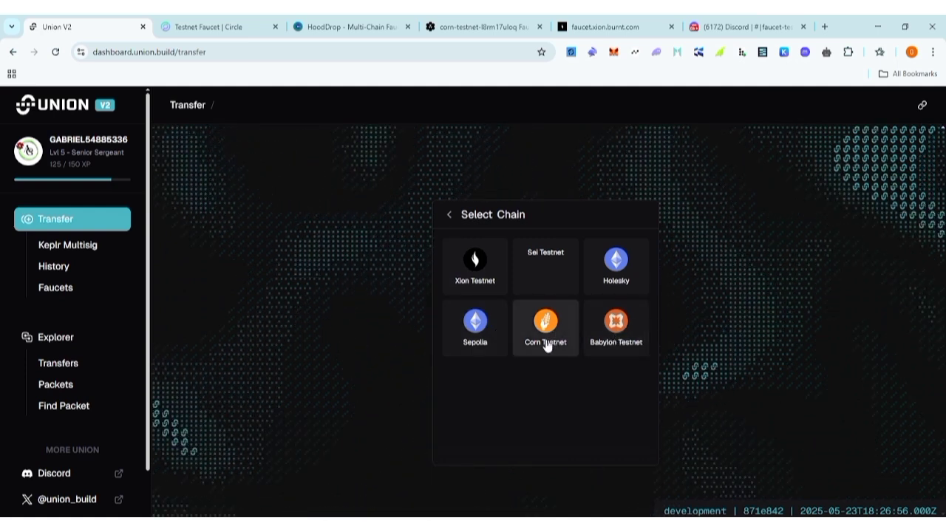
left_click(449, 214)
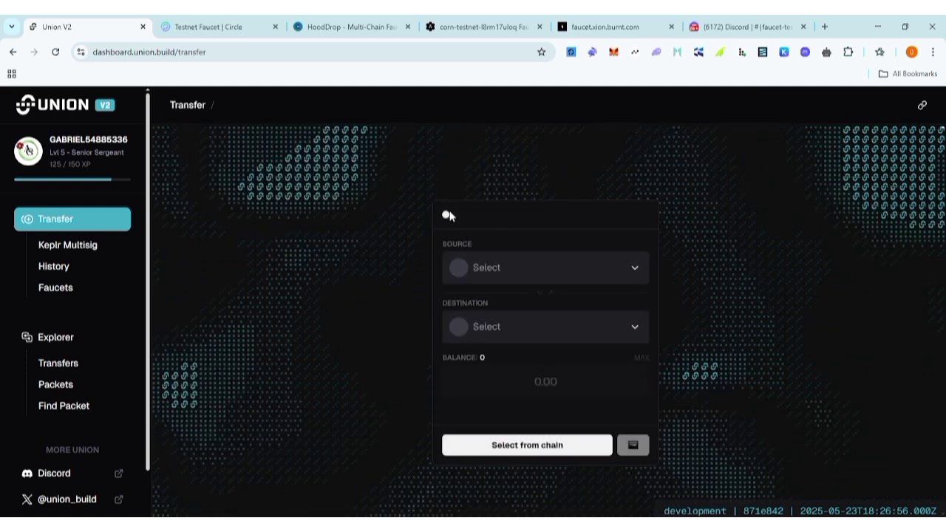
Choose USDC on Corn Testnet as the transfer source and Xion Testnet as the destination.
left_click(554, 276)
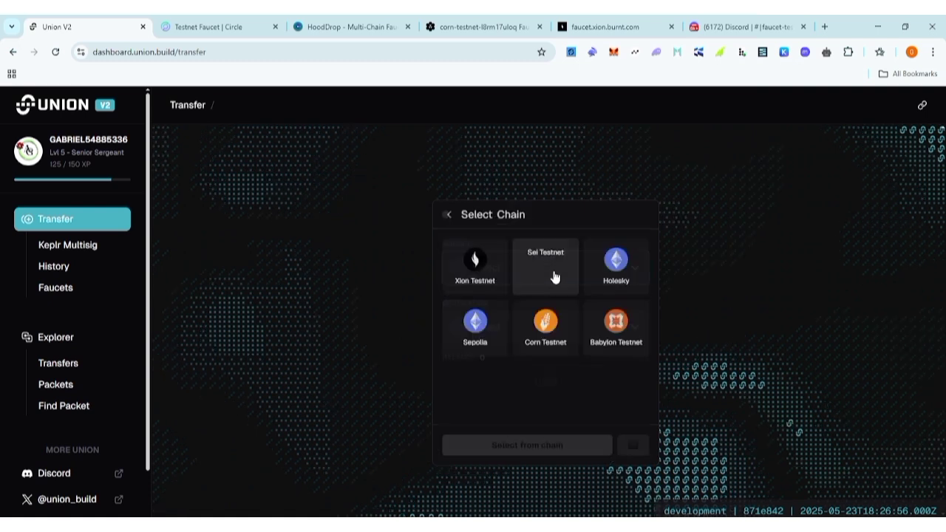
left_click(546, 327)
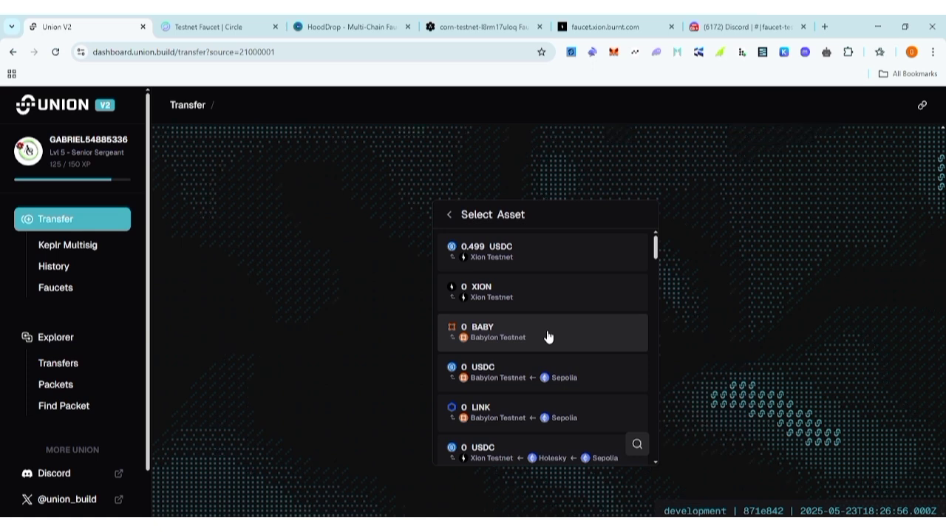
left_click(506, 256)
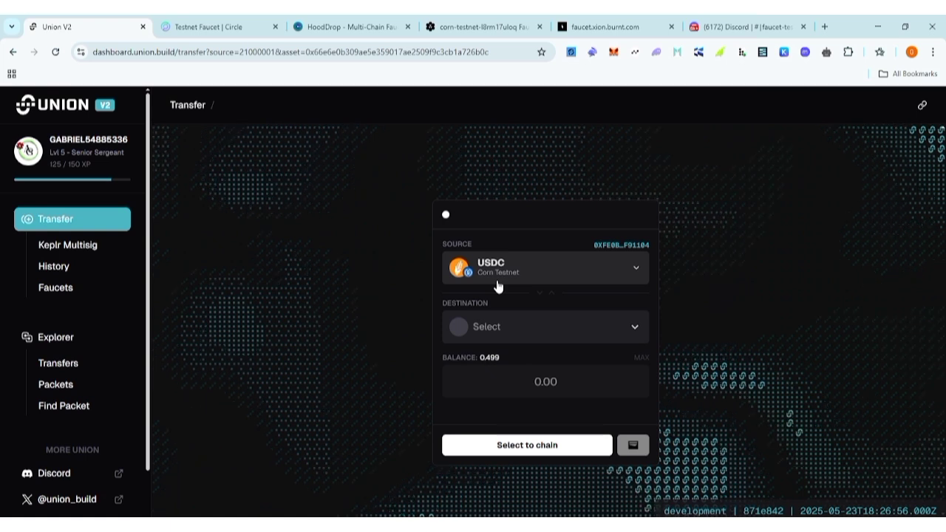
left_click(570, 327)
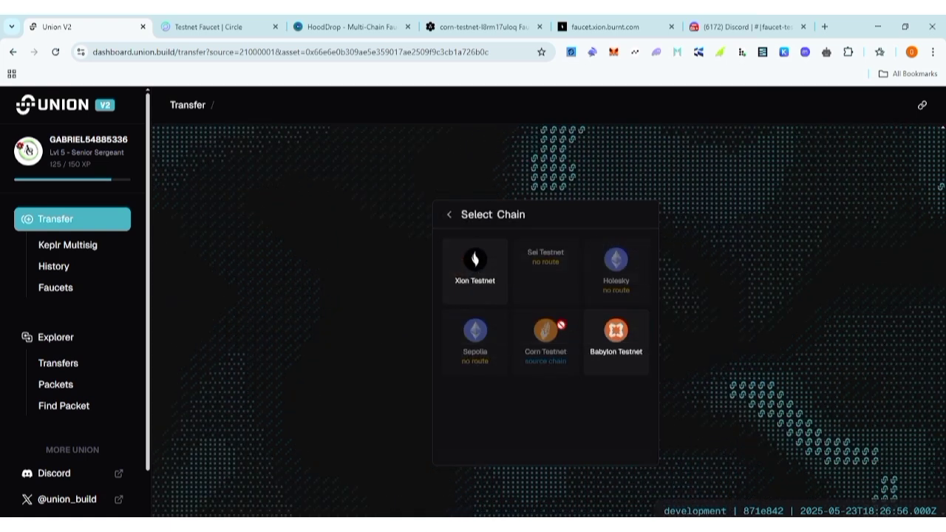
left_click(492, 282)
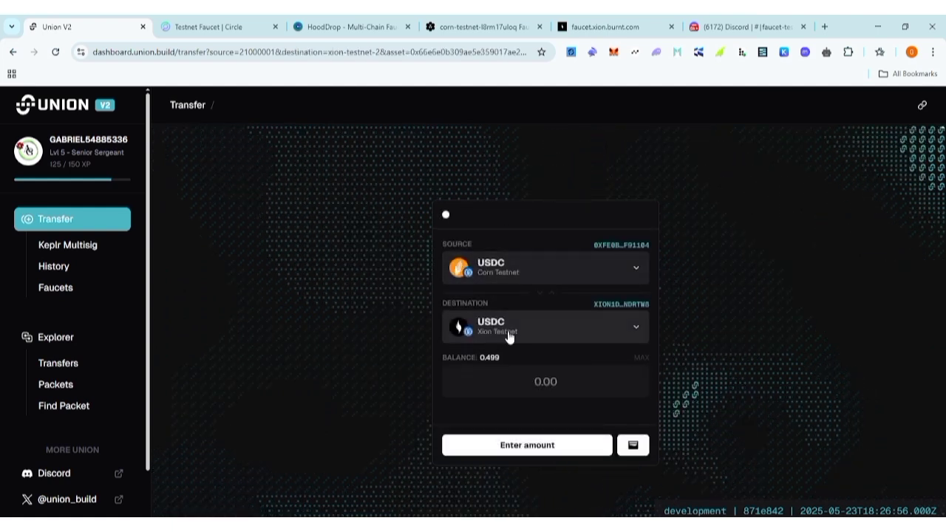
Reselect Corn Testnet and its USDC as the source, and set Xion Testnet as the destination again.
left_click(513, 276)
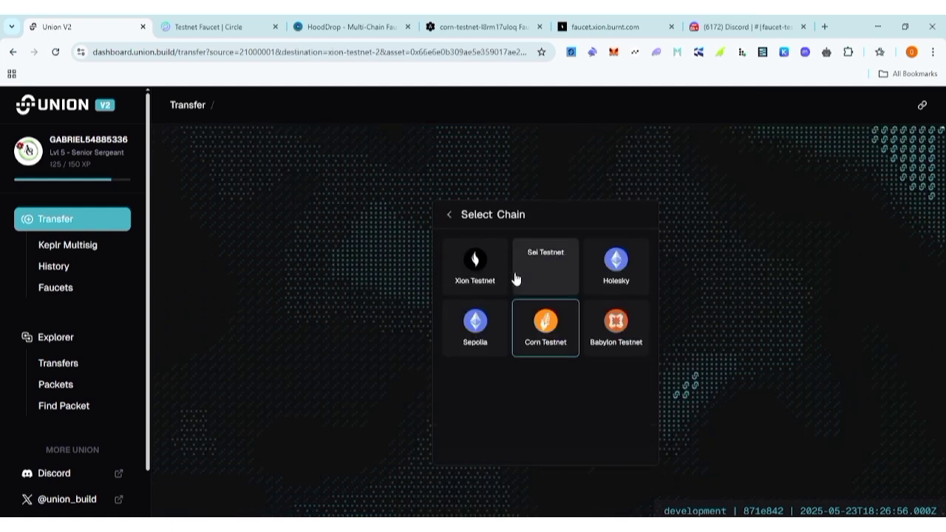
left_click(548, 323)
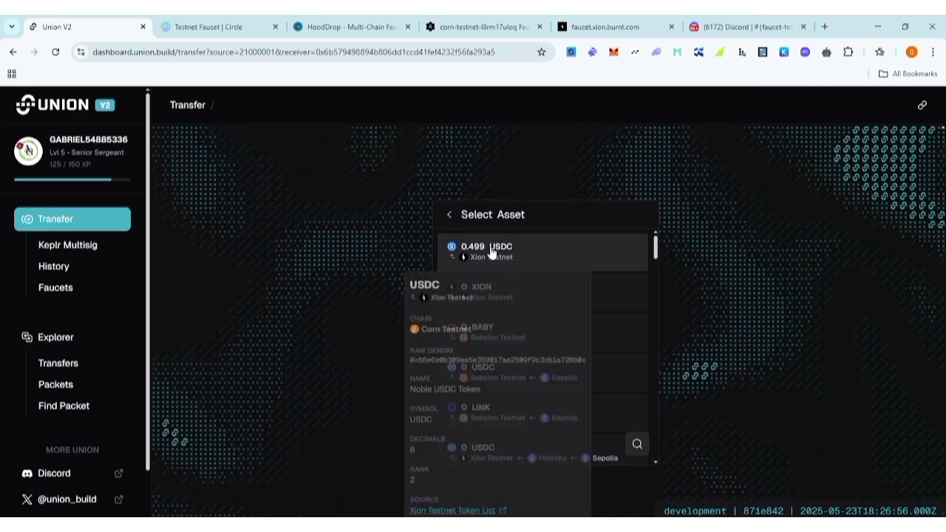
left_click(493, 252)
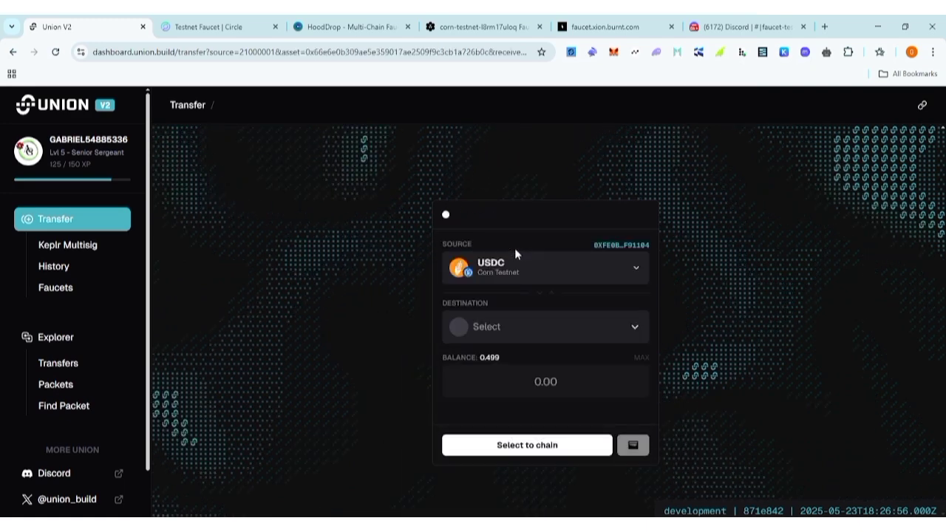
left_click(513, 336)
left_click(496, 294)
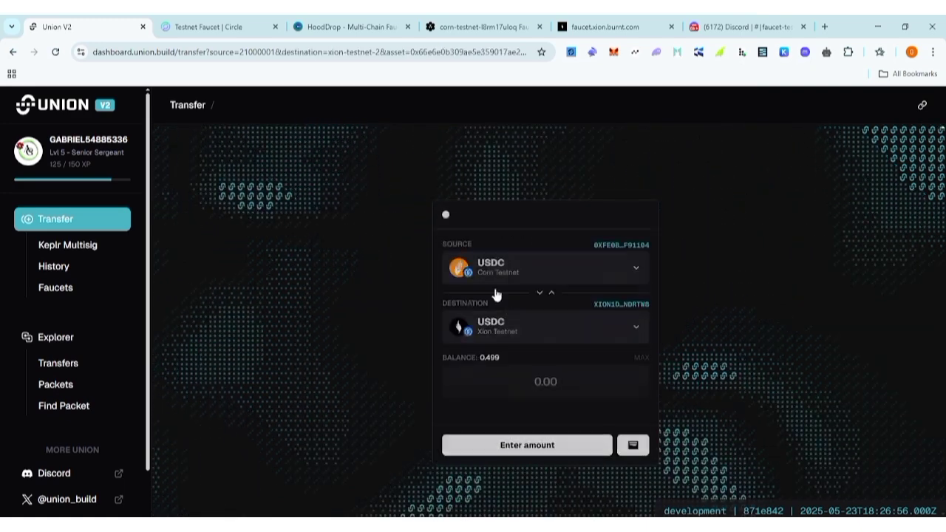
Set the amount of the Corn-to-Xion transfer to 0.001 USDC.
left_click(515, 381)
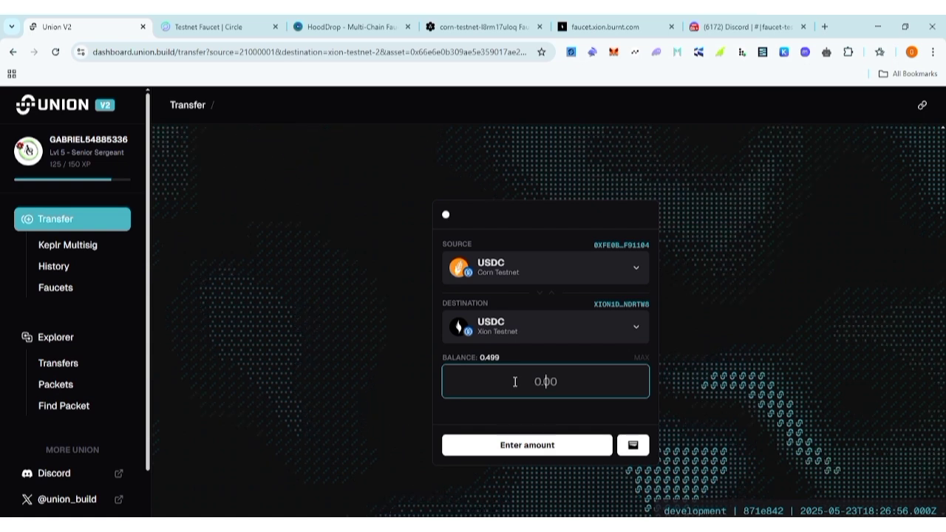
type("0.00")
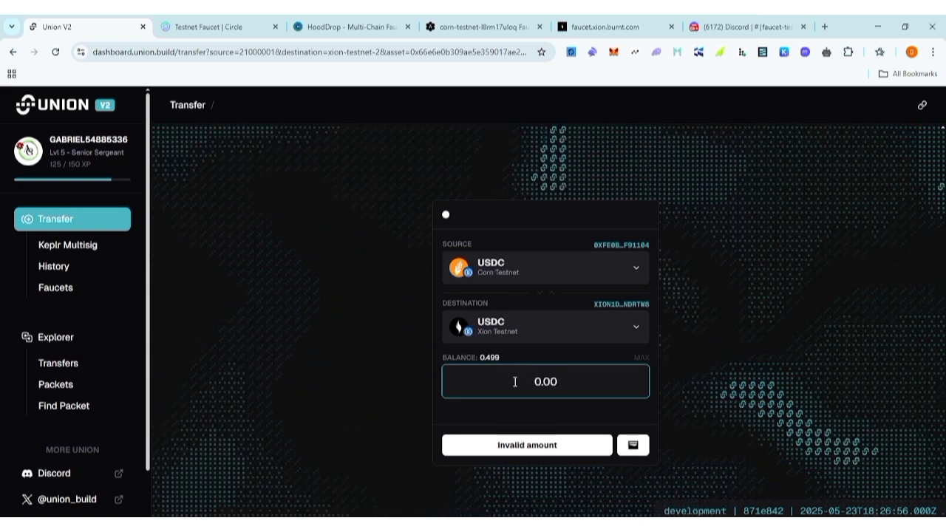
type("1")
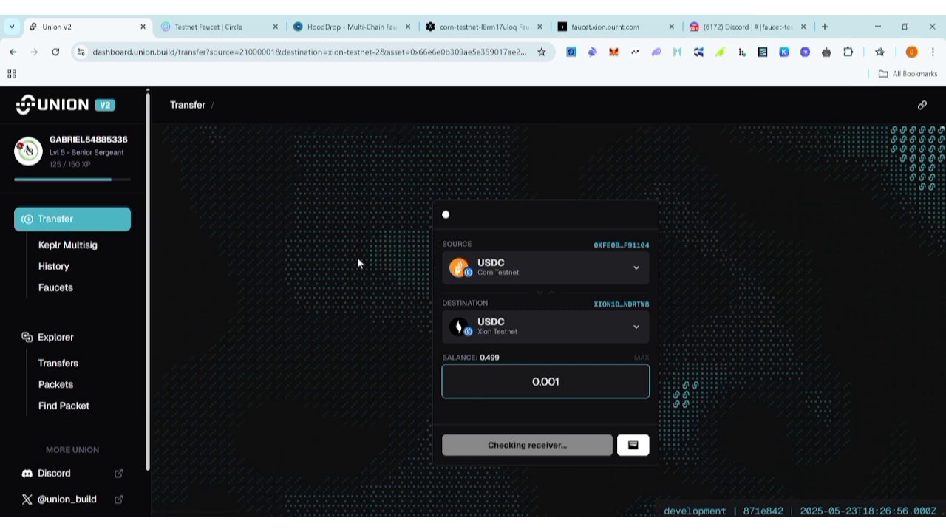
left_click(330, 318)
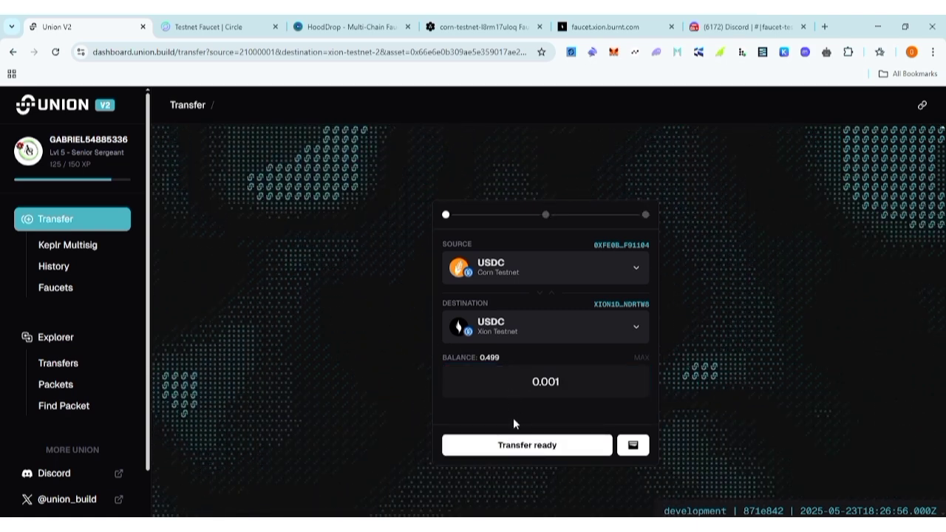
Submit the transfer from Corn Testnet to Xion Testnet, sign and confirm it in the Rabby wallet, and dismiss the completion notification.
left_click(546, 447)
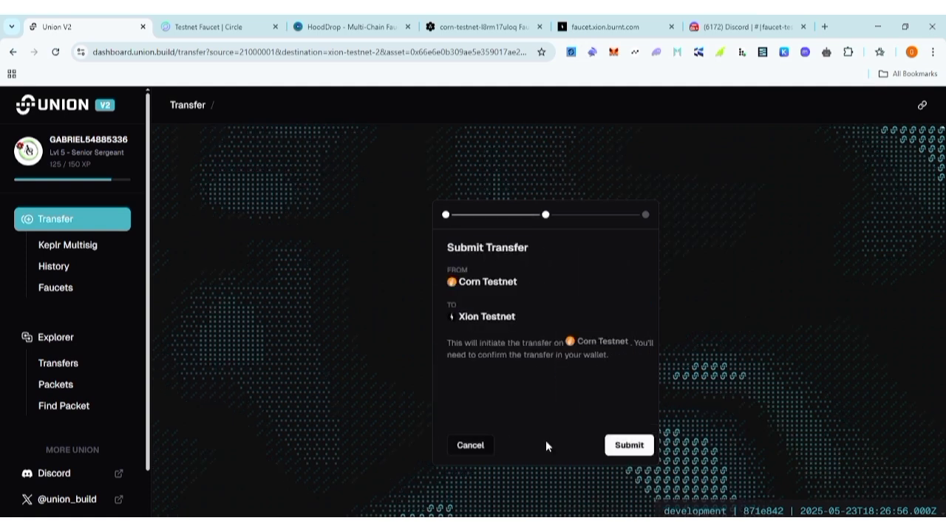
left_click(622, 446)
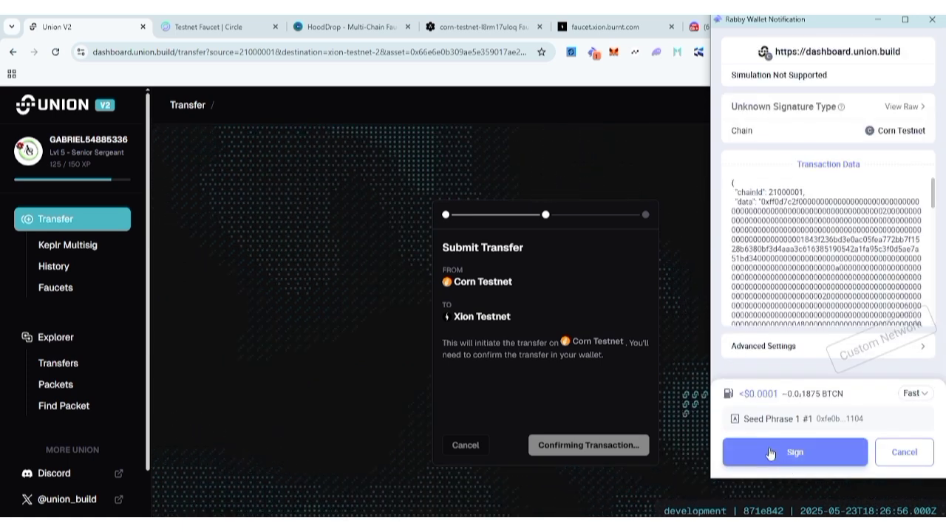
left_click(770, 453)
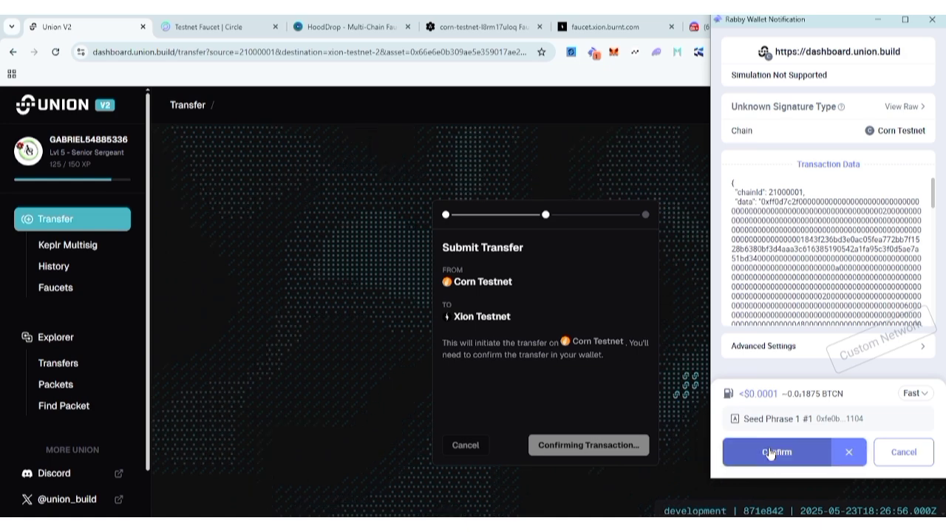
left_click(771, 453)
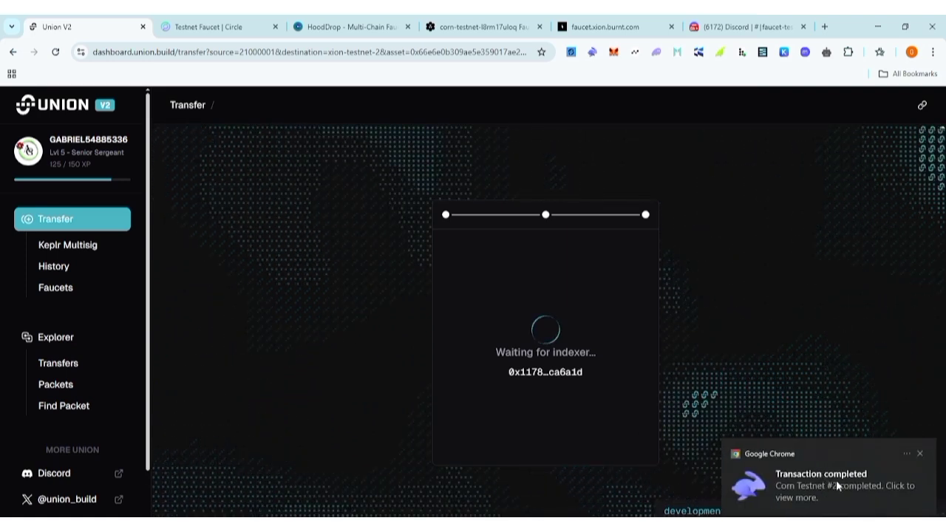
left_click(919, 455)
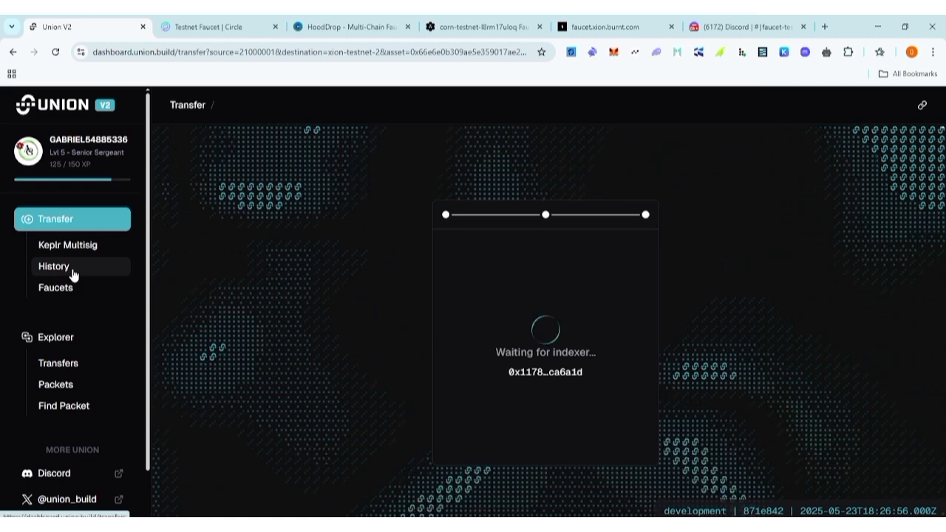
Open all achievements from the profile dashboard and filter them to the Xion group within Onchain.
left_click(82, 155)
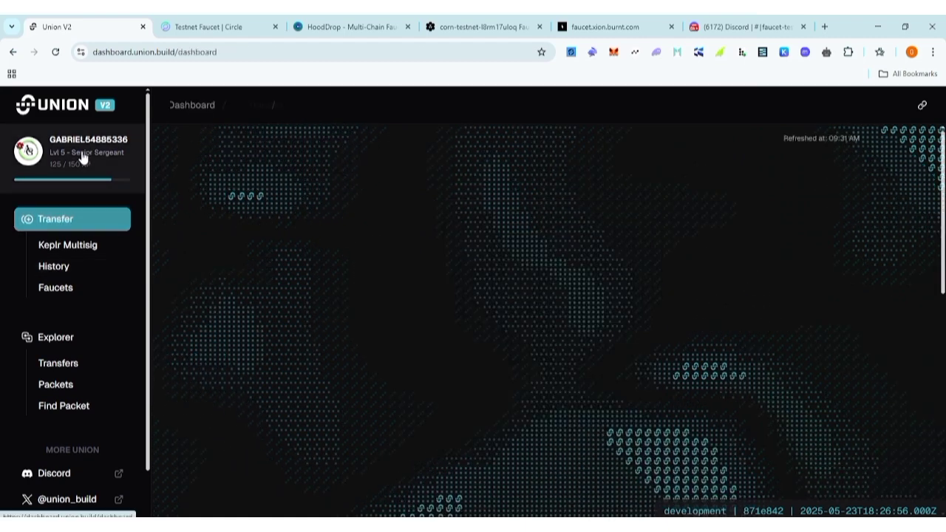
scroll(433, 305, "down", 1)
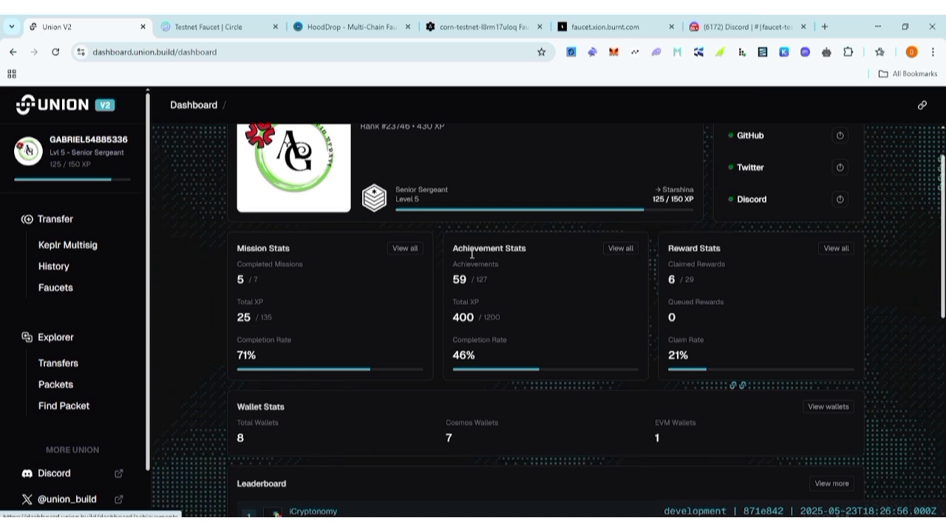
left_click(622, 249)
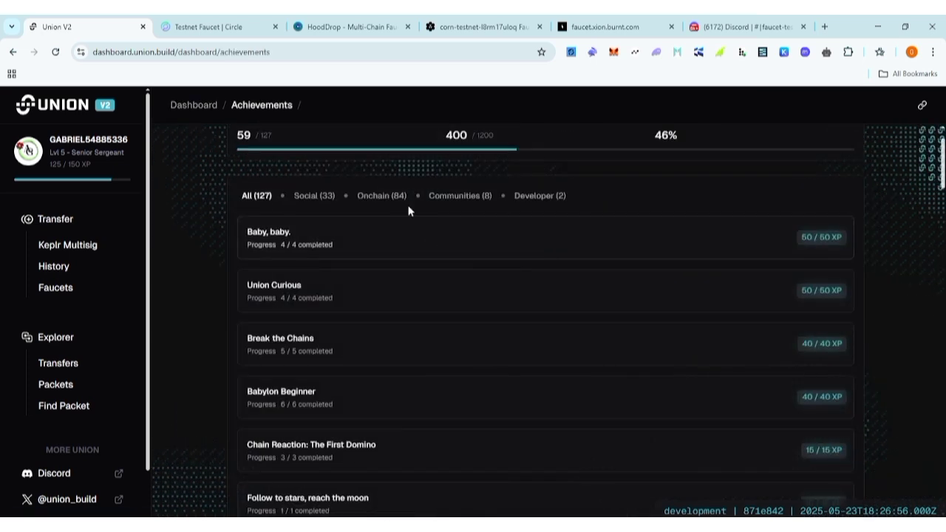
left_click(381, 196)
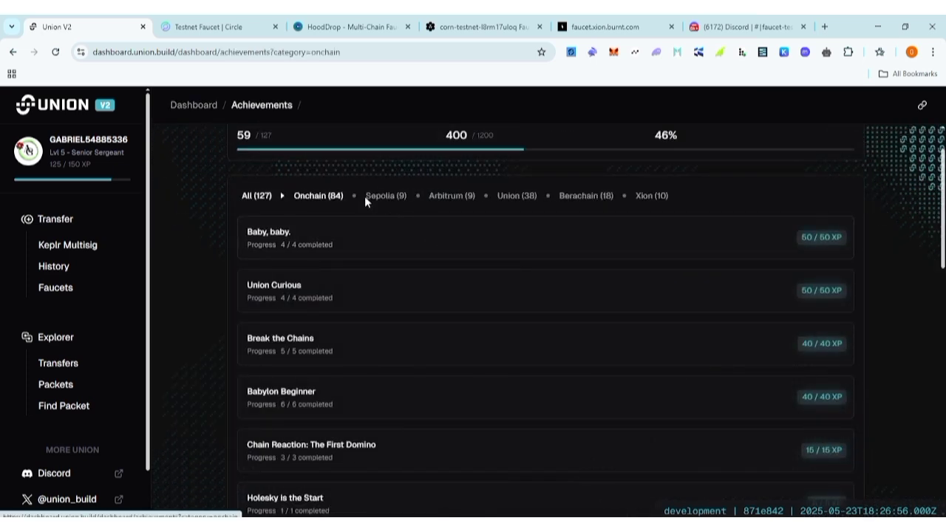
left_click(642, 196)
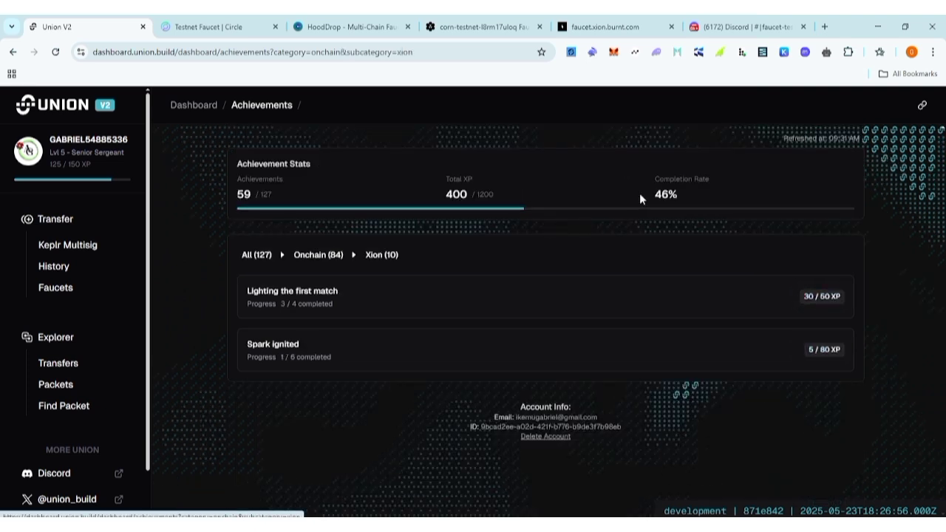
Expand the Spark ignited achievement and check the progress of its Xion Testnet transfer milestones.
left_click(429, 355)
scroll(431, 353, "down", 2)
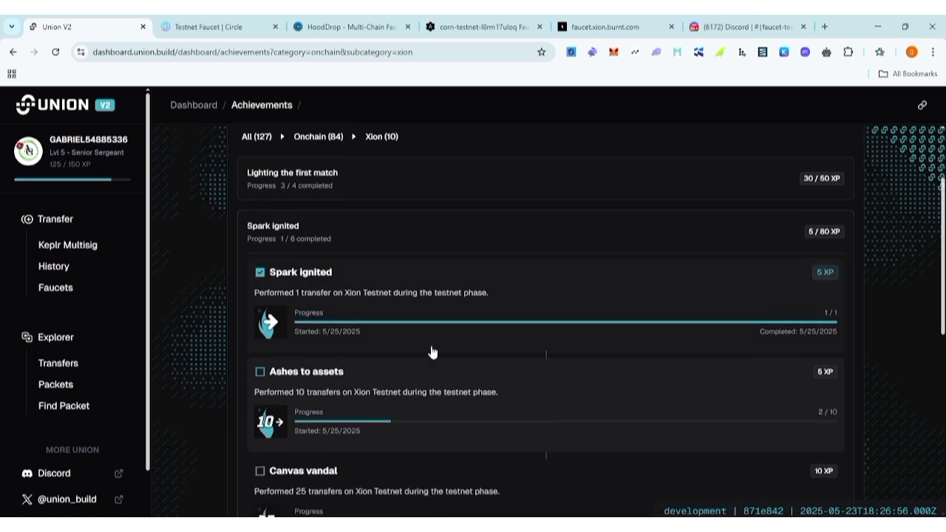
scroll(432, 352, "down", 1)
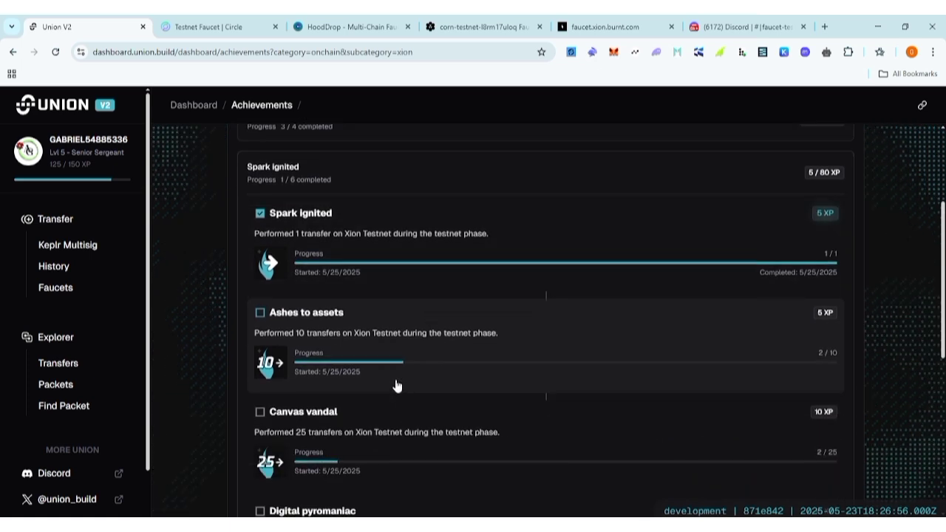
scroll(396, 385, "down", 1)
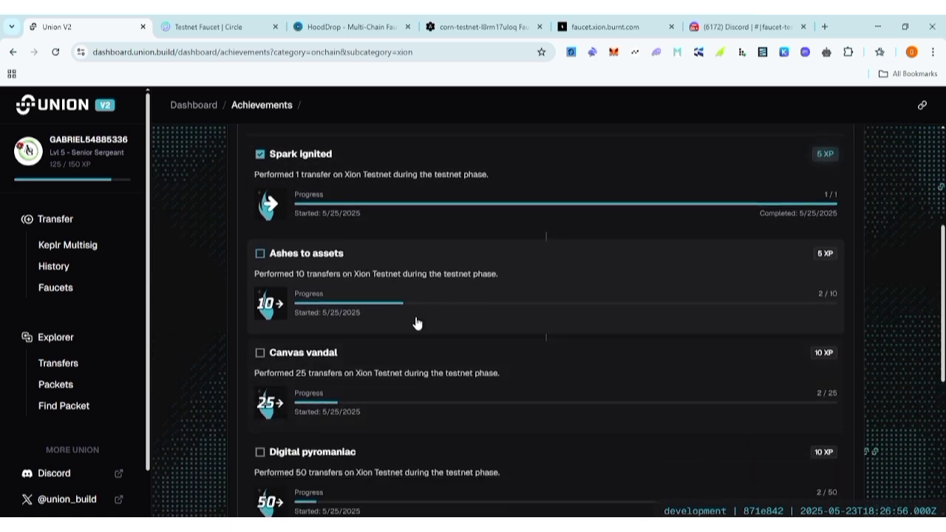
scroll(416, 323, "up", 4)
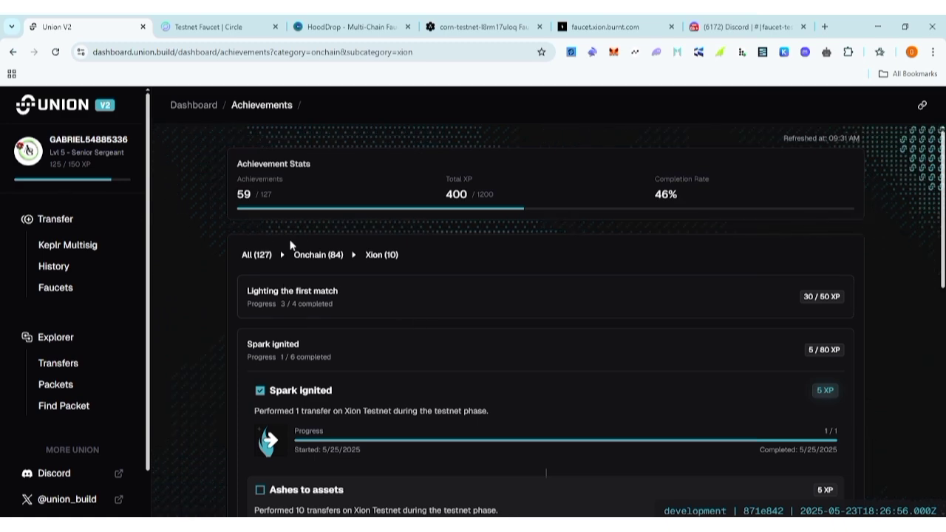
Return to the dashboard, reopen the full achievements list and filter it to the Social category.
left_click(198, 109)
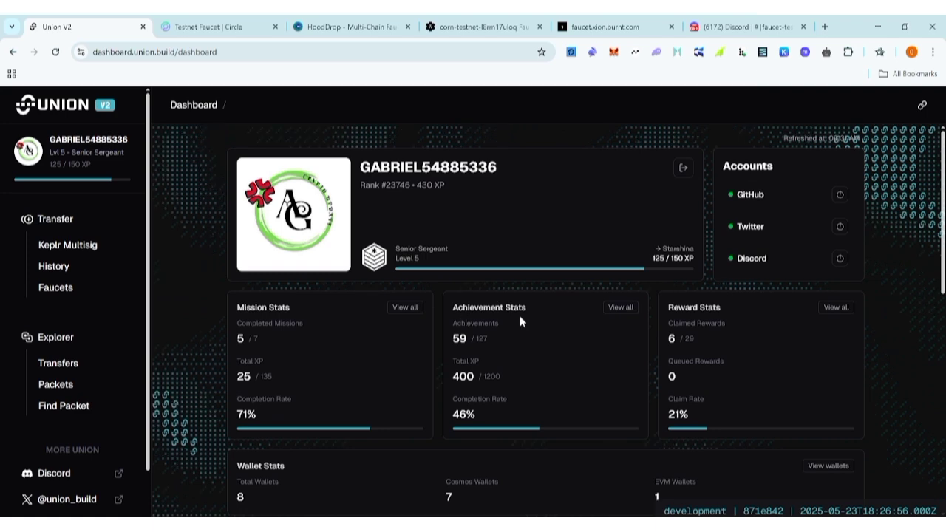
left_click(621, 308)
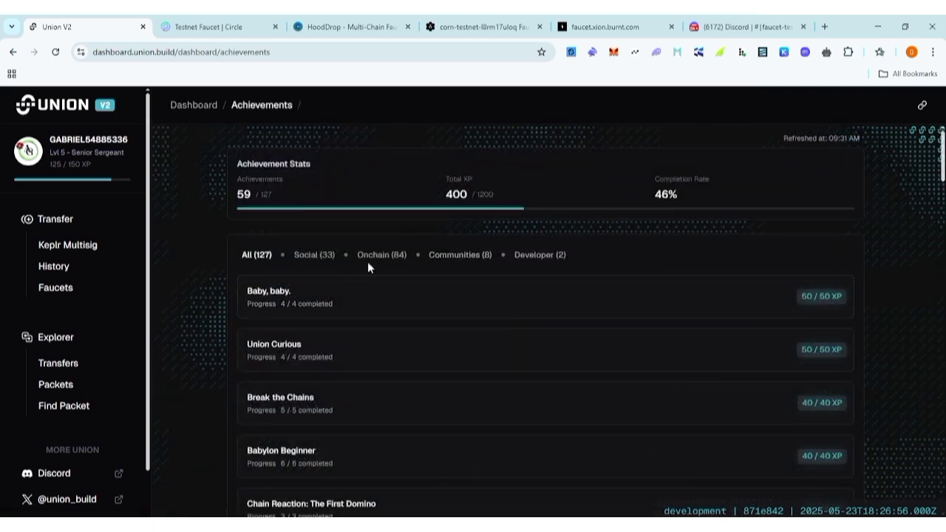
left_click(330, 256)
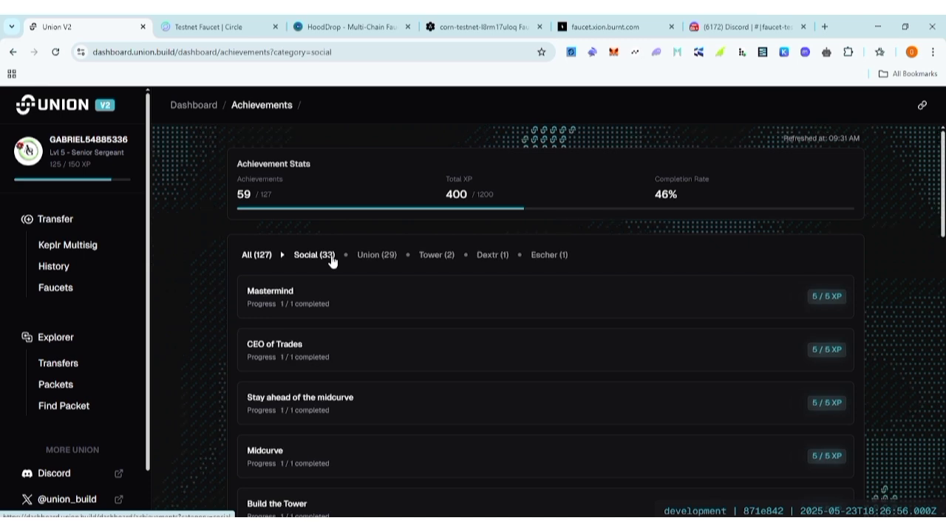
Look through the Social achievements list, from Mastermind down to the achievements not yet completed.
scroll(386, 295, "down", 1)
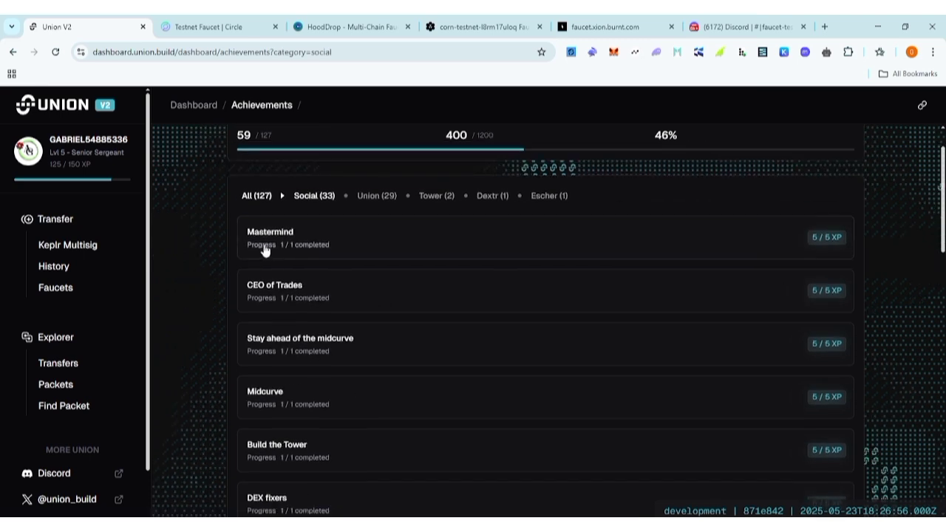
left_click(446, 246)
scroll(436, 296, "down", 4)
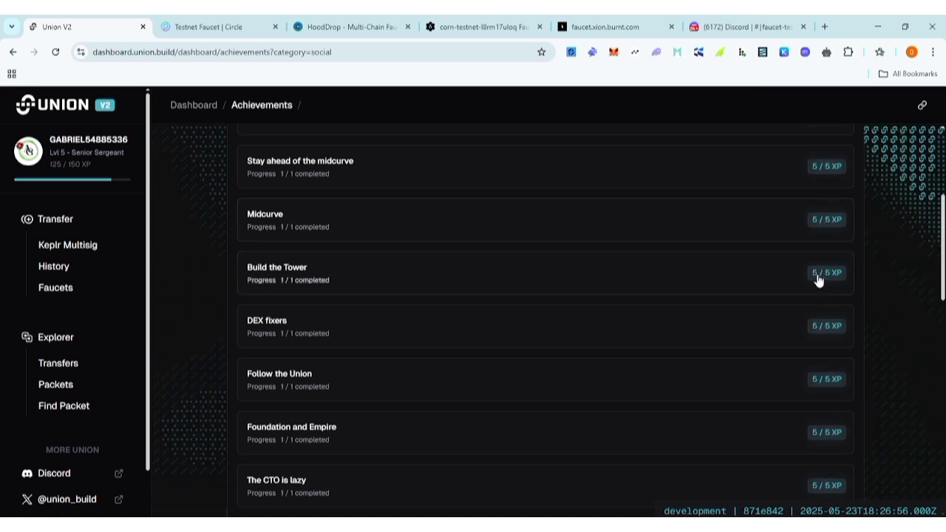
scroll(818, 276, "down", 4)
scroll(811, 305, "down", 4)
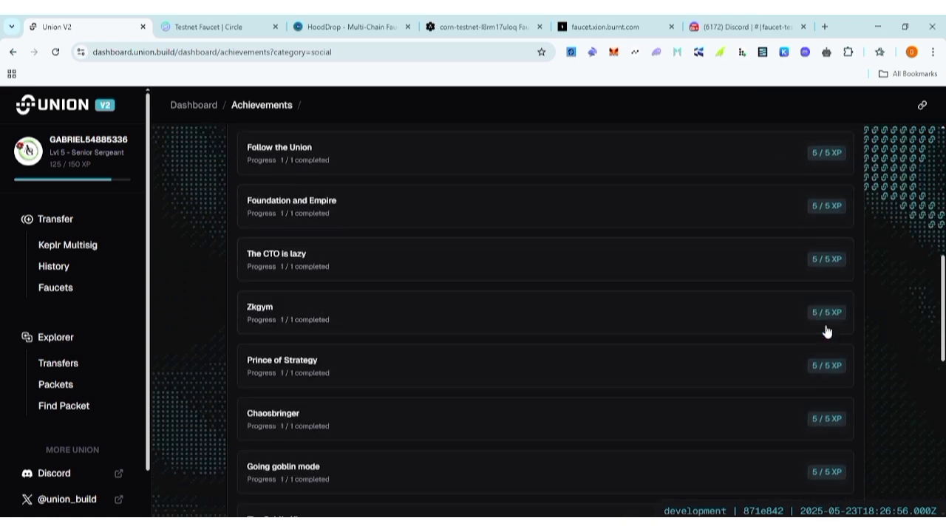
scroll(817, 324, "down", 8)
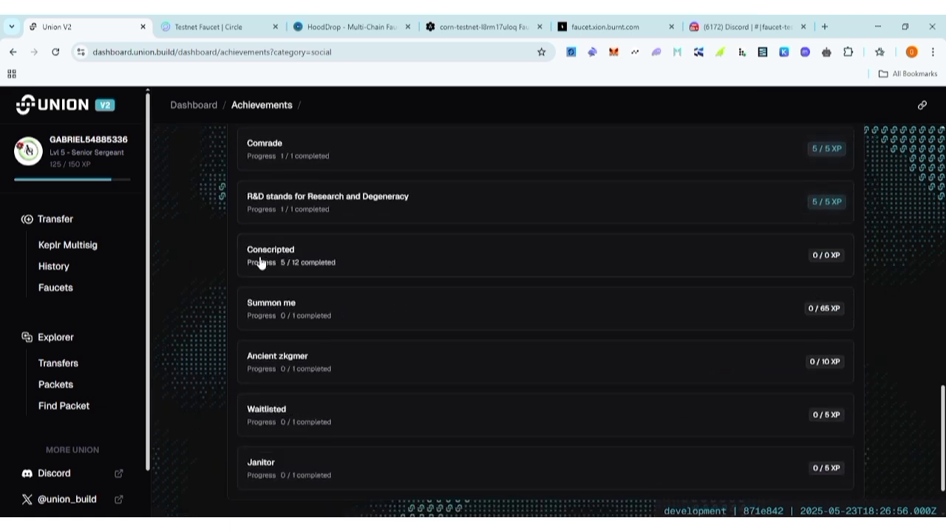
Check the details of the Conscripted and Ancient zkgmer achievements and collapse each one again.
left_click(776, 264)
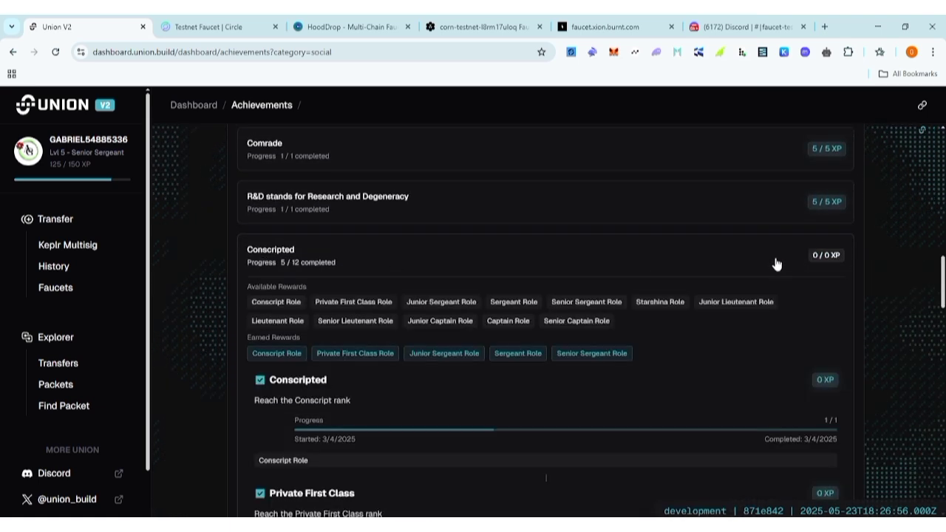
left_click(415, 275)
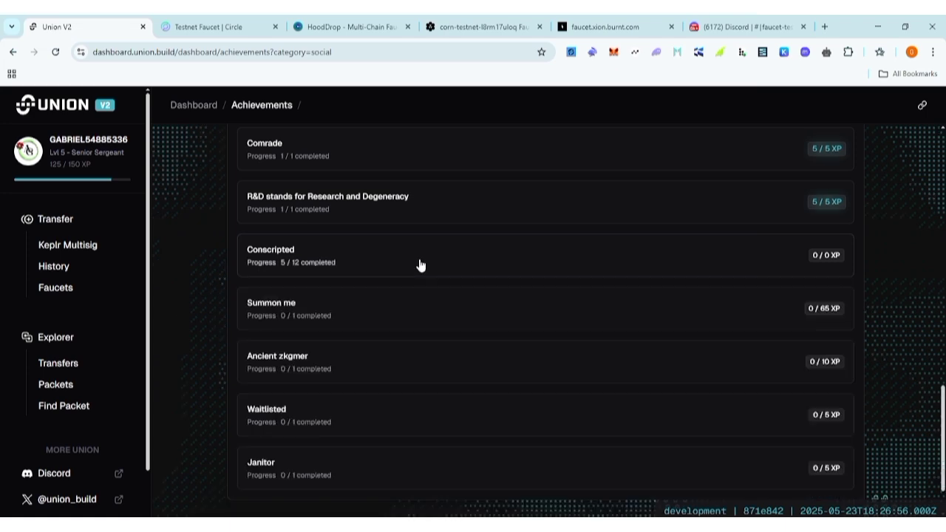
left_click(415, 368)
left_click(414, 368)
scroll(413, 367, "down", 2)
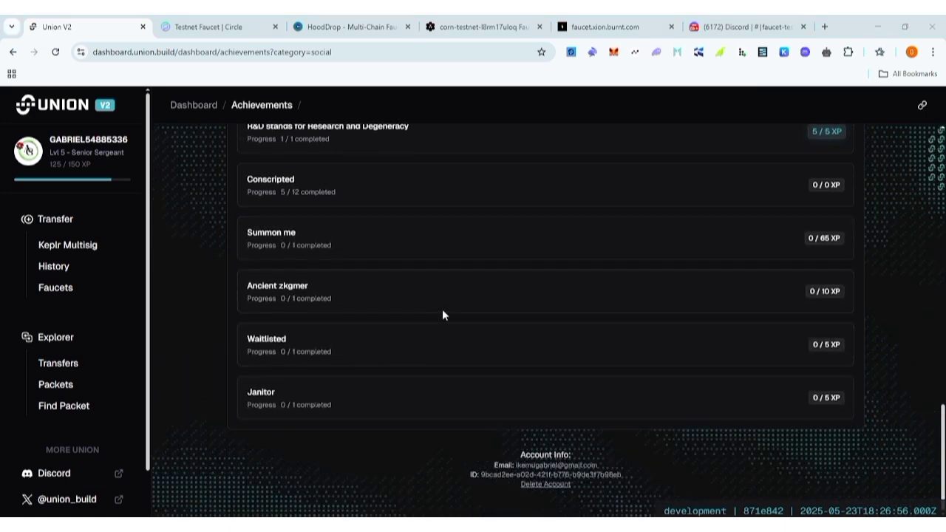
Narrow the Social achievements to the Union group, and return to the list of all categories.
scroll(444, 312, "up", 15)
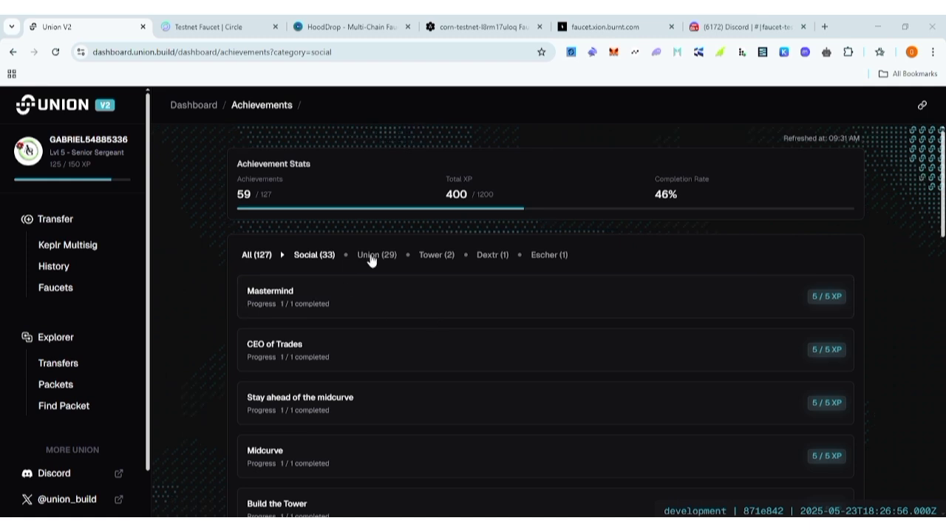
left_click(389, 255)
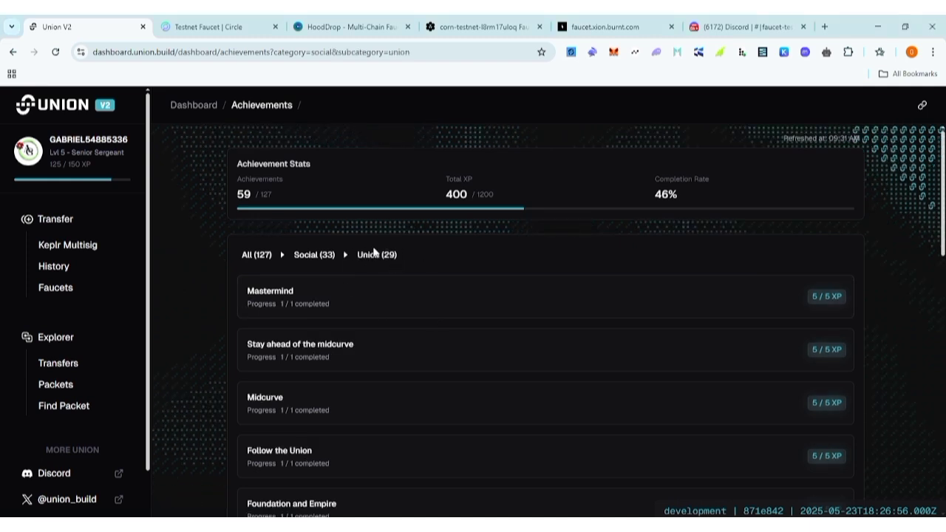
left_click(342, 256)
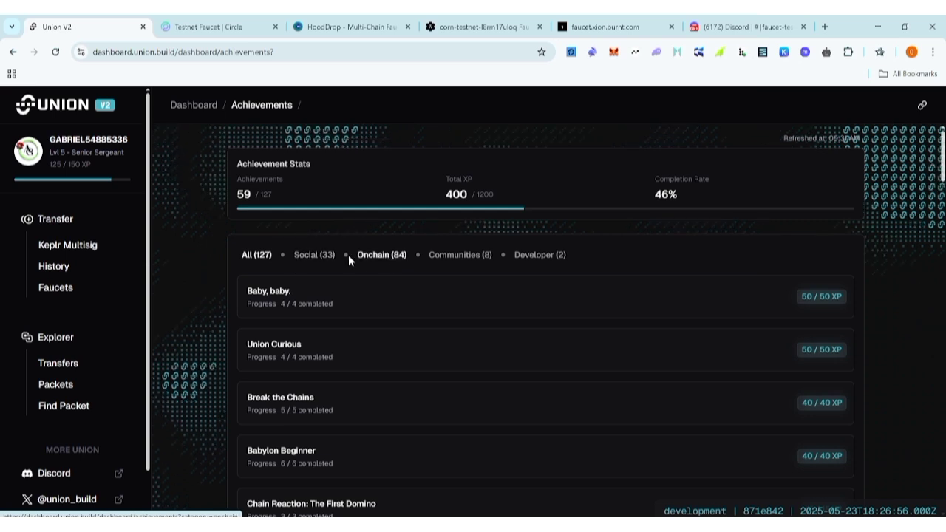
Filter the achievements to the Sepolia group within Onchain and expand Testnet sage.
left_click(394, 259)
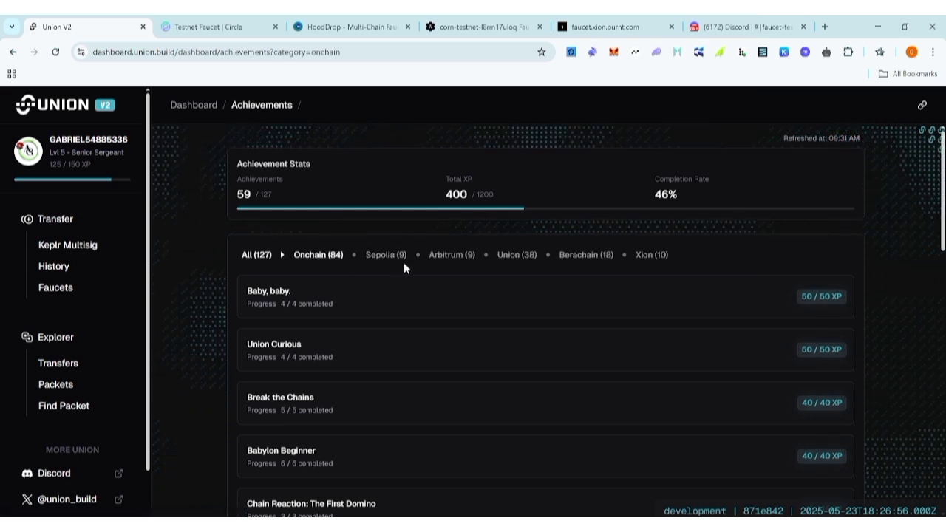
left_click(380, 258)
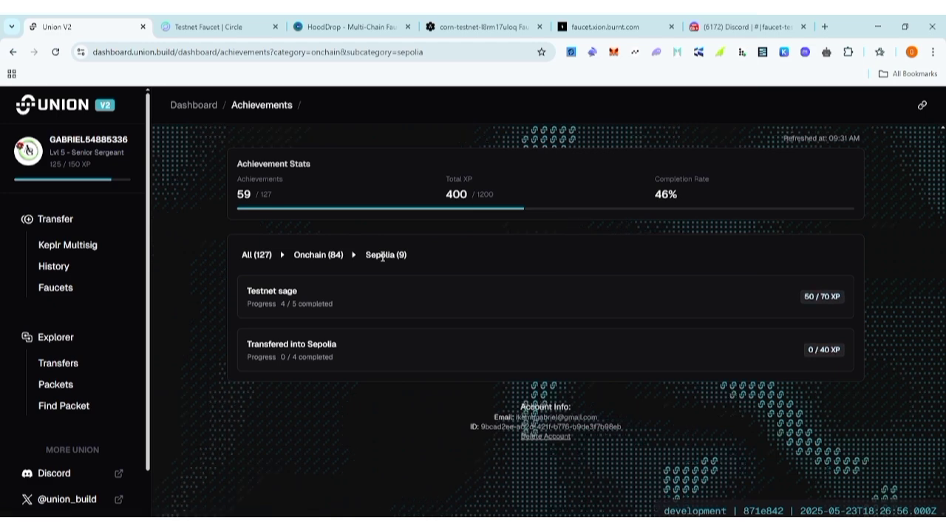
left_click(325, 302)
Examine the Testnet sage milestones for days of interaction with Sepolia, down to the unfinished Sepolite one.
scroll(372, 328, "down", 1)
scroll(340, 296, "down", 1)
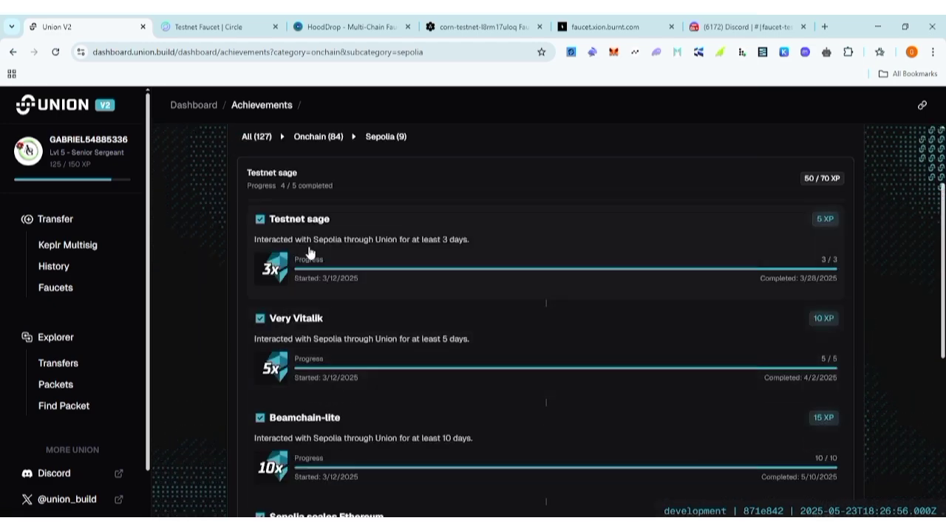
scroll(427, 249, "down", 1)
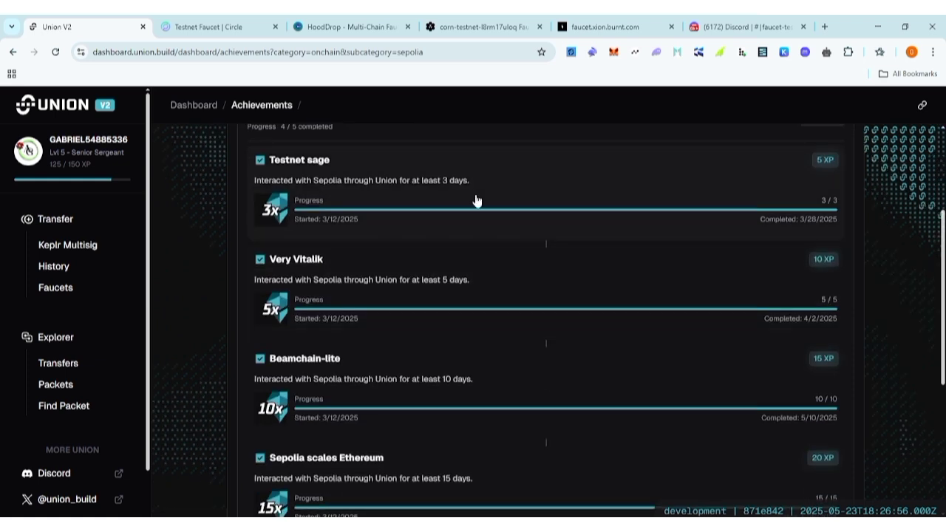
scroll(422, 247, "down", 1)
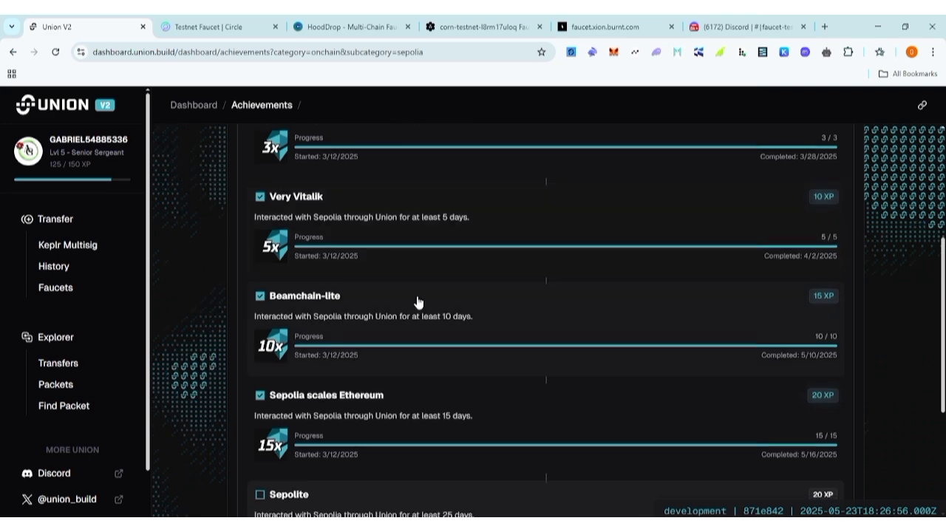
scroll(419, 302, "down", 1)
scroll(407, 337, "down", 1)
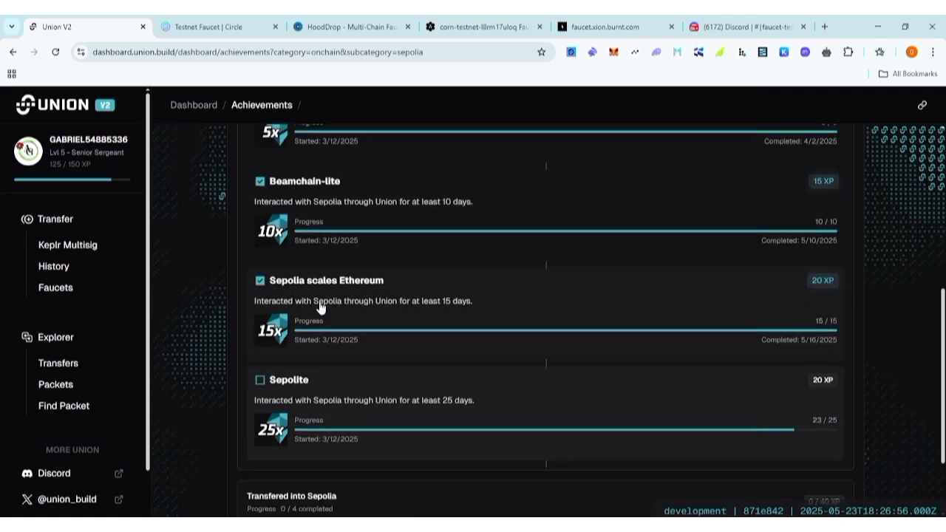
scroll(408, 307, "down", 1)
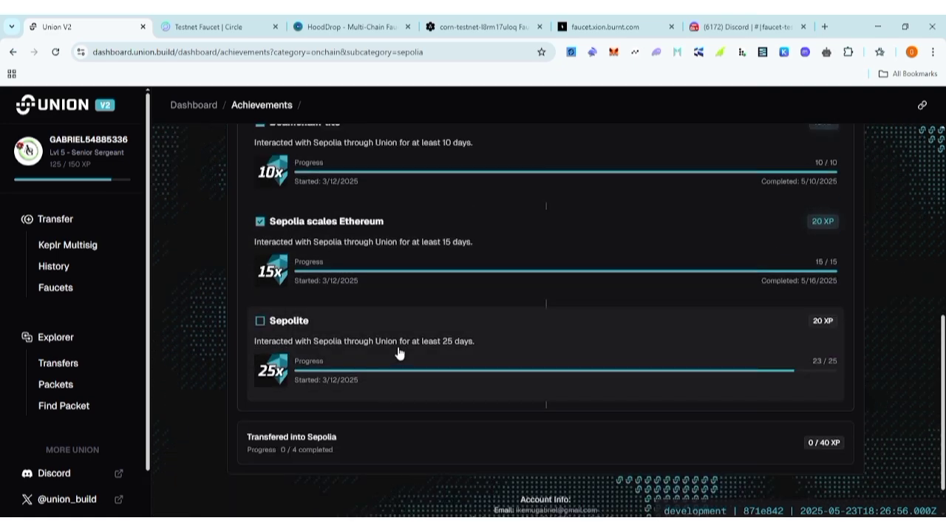
scroll(398, 353, "up", 1)
scroll(398, 353, "down", 1)
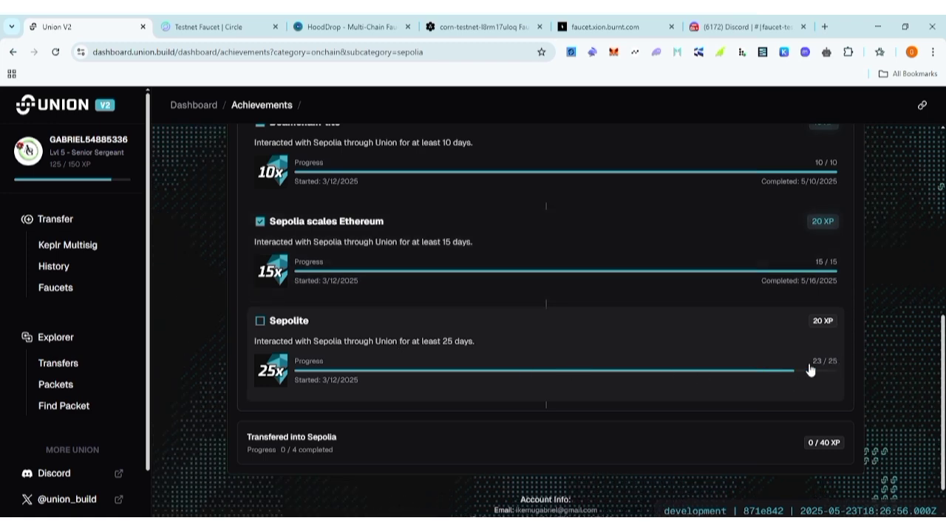
scroll(554, 421, "up", 5)
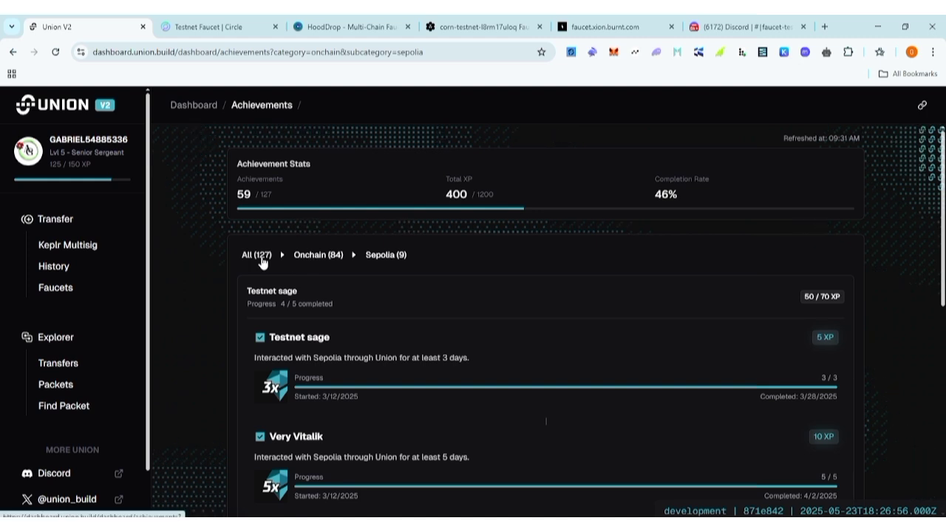
Reset the filter to all achievements, show the whole Onchain category and collapse the Baby, baby. achievement.
left_click(261, 255)
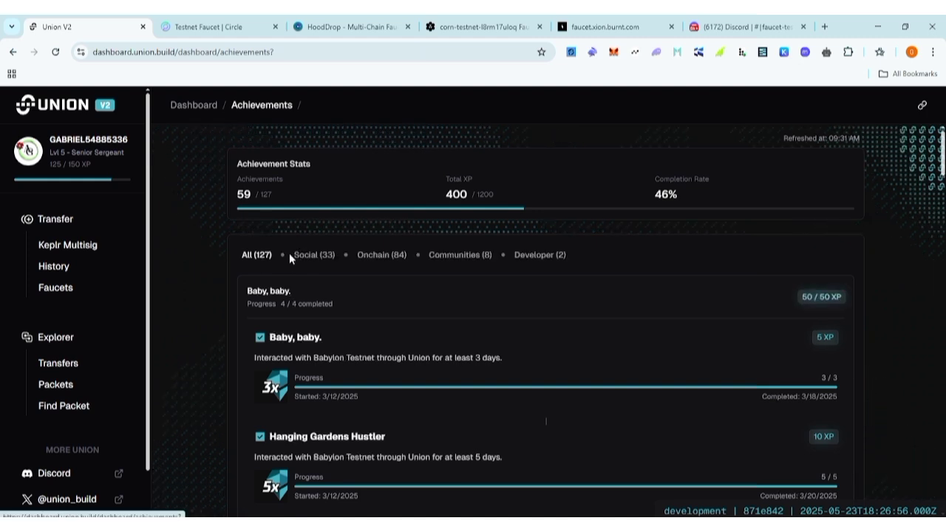
left_click(406, 257)
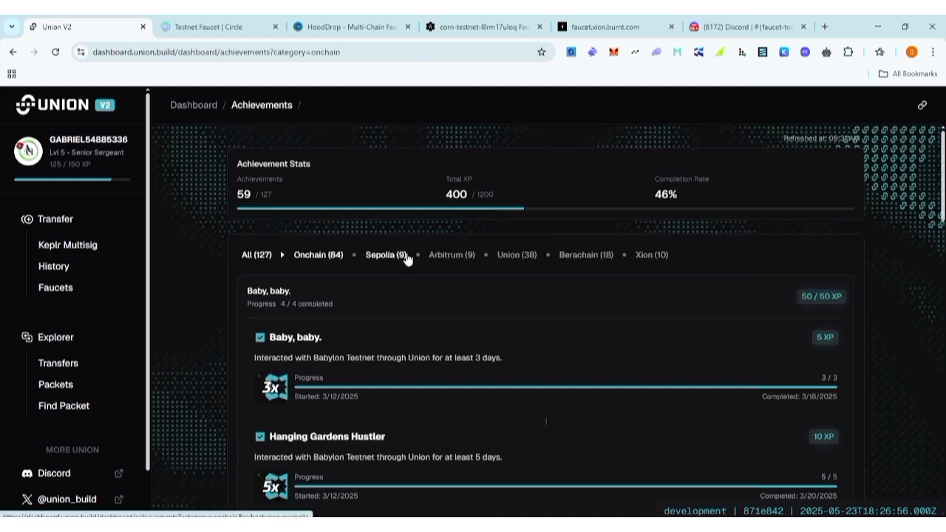
scroll(449, 296, "down", 1)
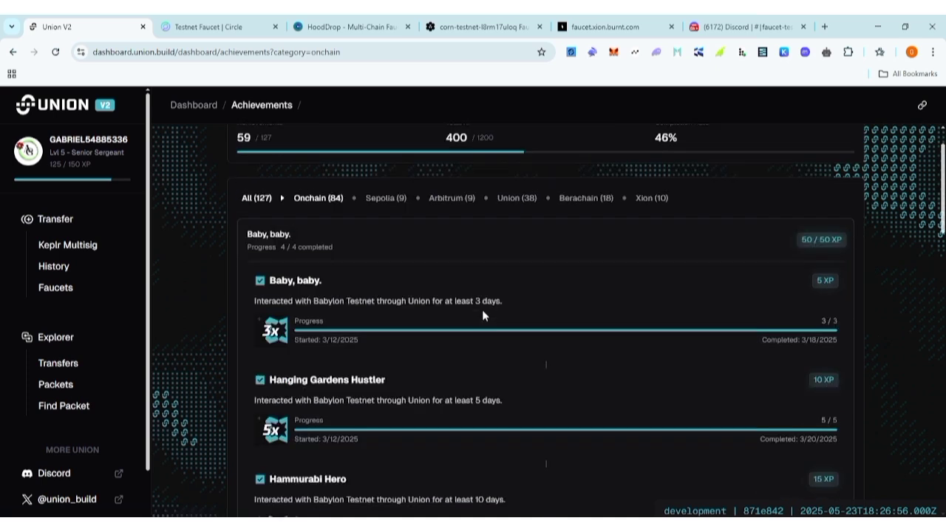
scroll(482, 310, "up", 1)
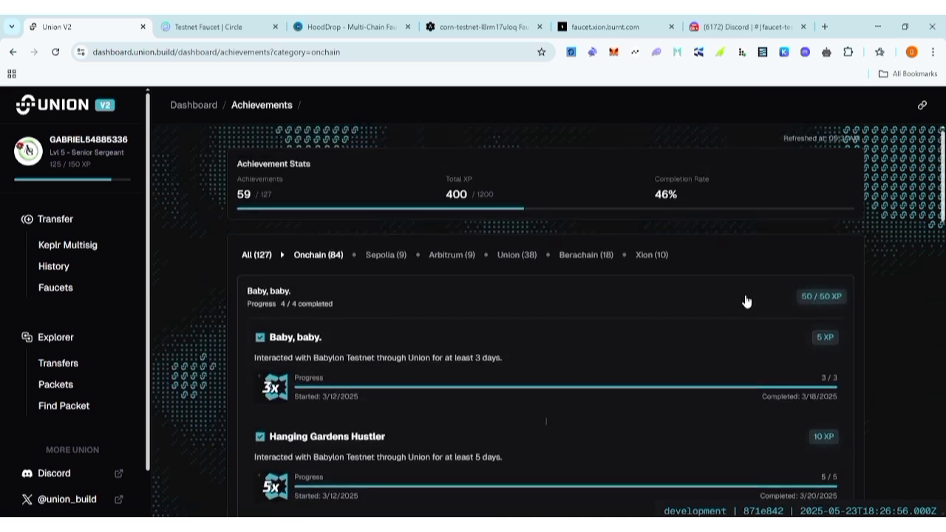
left_click(745, 301)
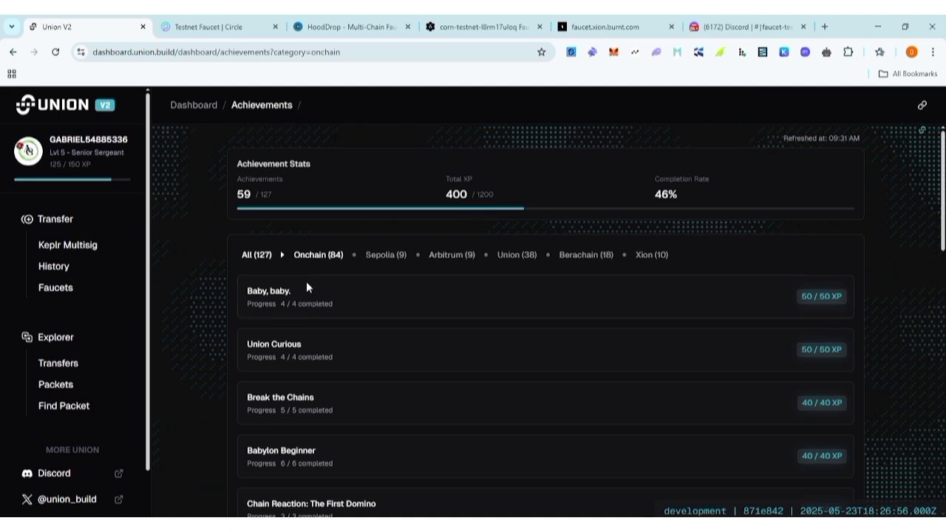
Expand the Baby, baby. achievement and check the progress of its Babylon Testnet interaction milestones.
scroll(323, 313, "down", 1)
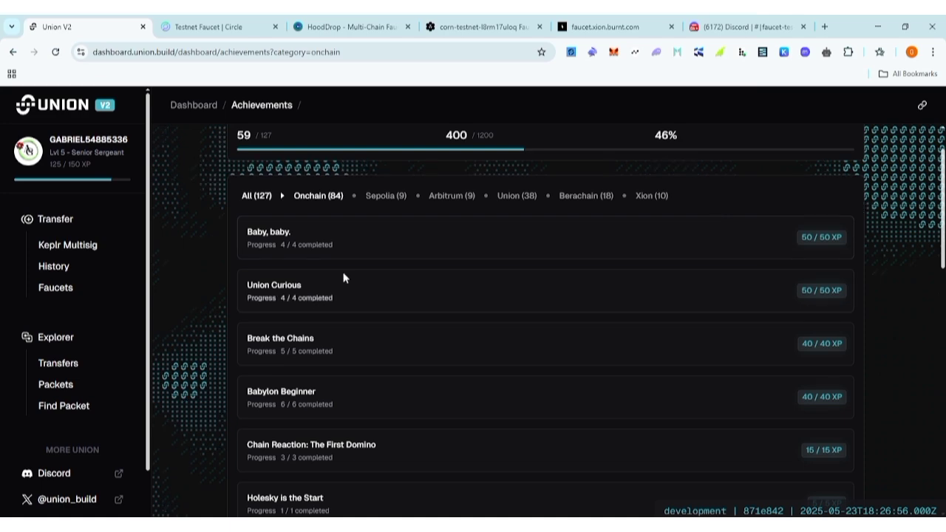
left_click(300, 245)
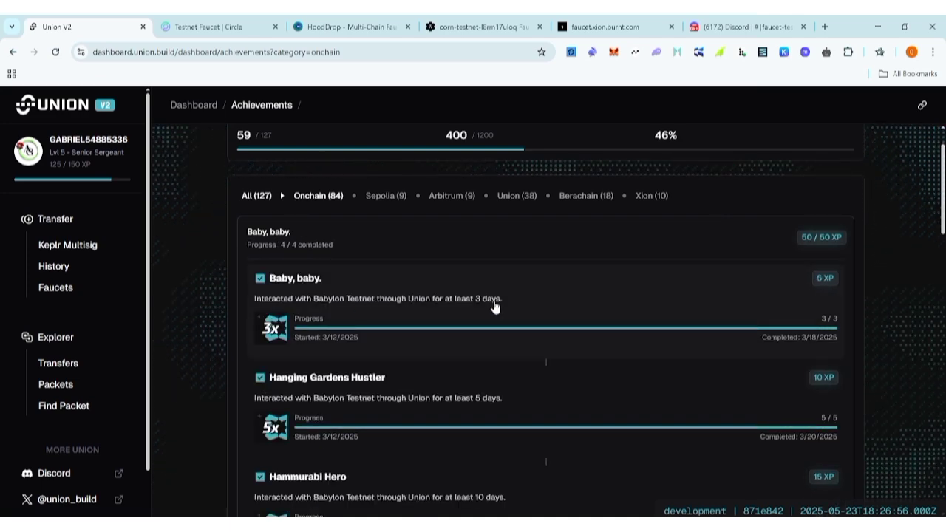
scroll(584, 309, "down", 5)
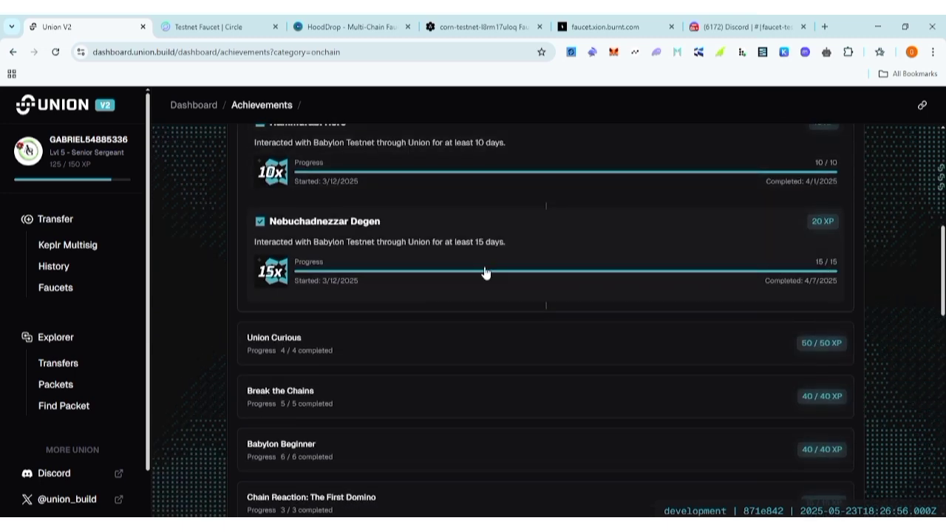
scroll(484, 273, "up", 6)
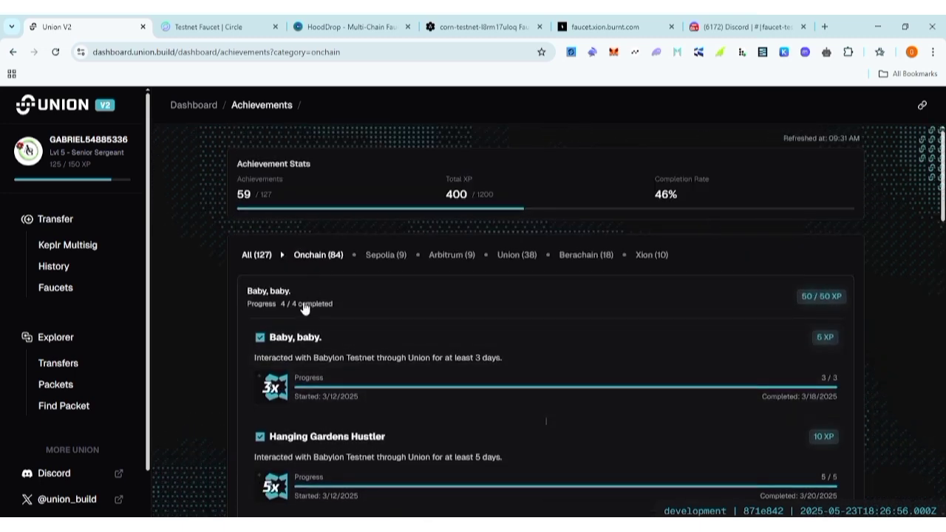
Collapse the Baby, baby. achievement, check the Union Curious milestones and collapse that achievement too.
left_click(303, 308)
scroll(320, 315, "down", 1)
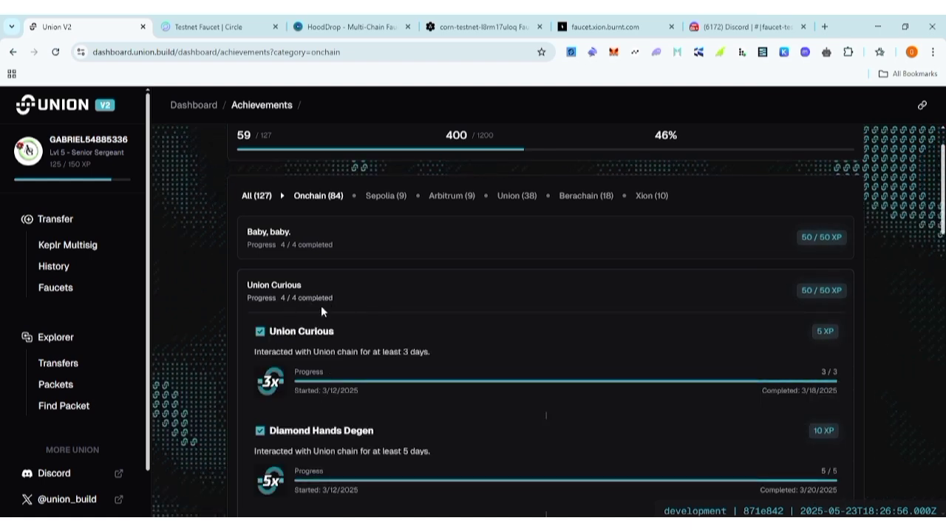
left_click(321, 305)
Expand the Break the Chains achievement and check its milestones for transfers into Holesky.
scroll(333, 306, "down", 2)
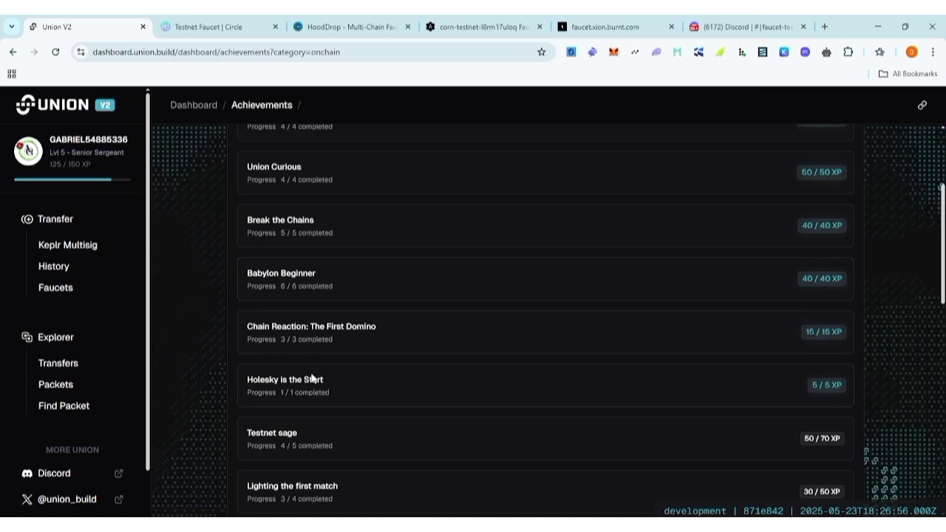
left_click(417, 226)
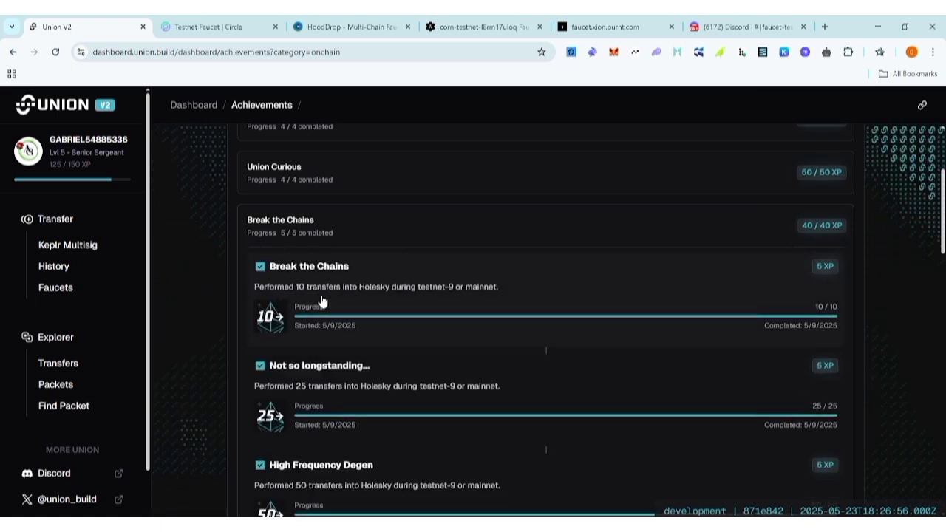
scroll(449, 298, "down", 3)
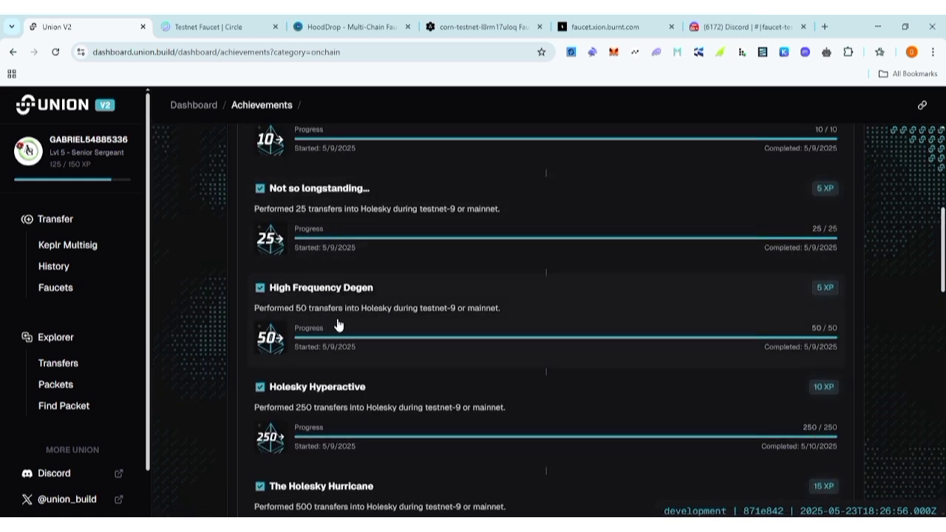
scroll(325, 381, "down", 1)
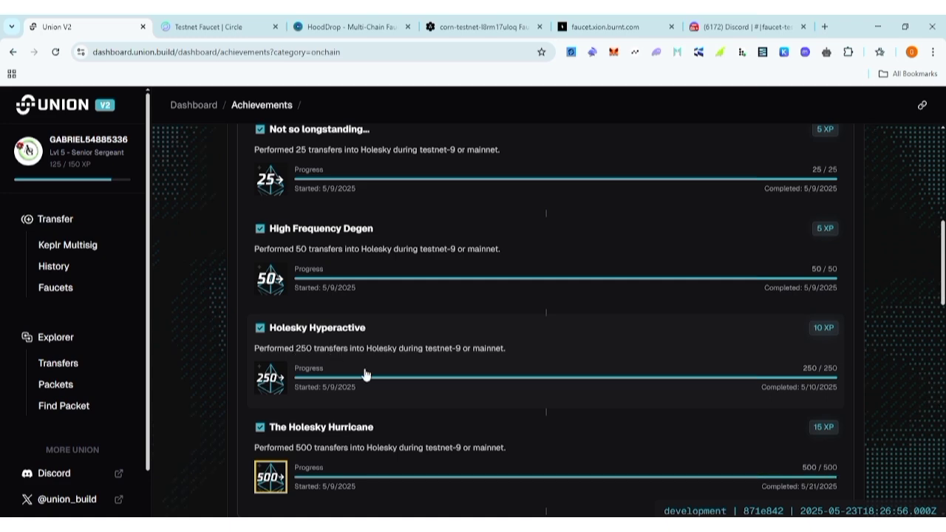
scroll(362, 375, "down", 2)
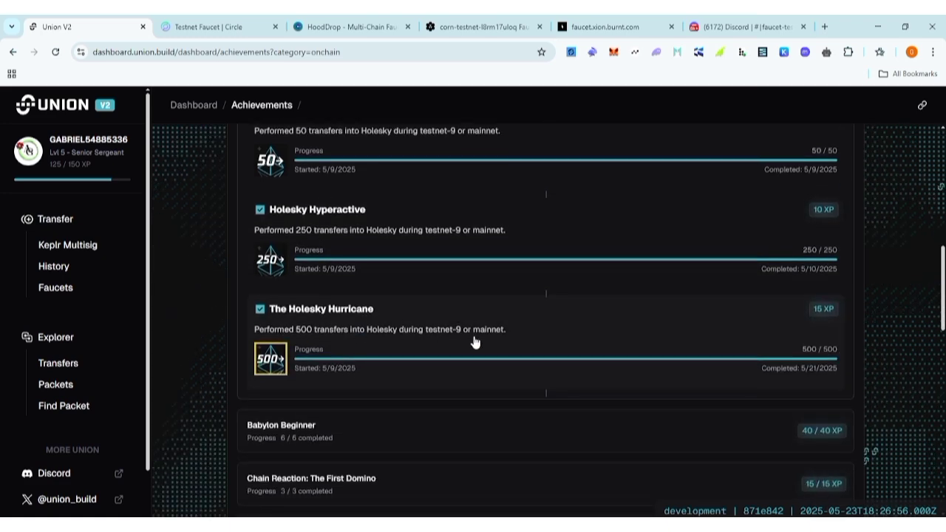
scroll(484, 328, "up", 5)
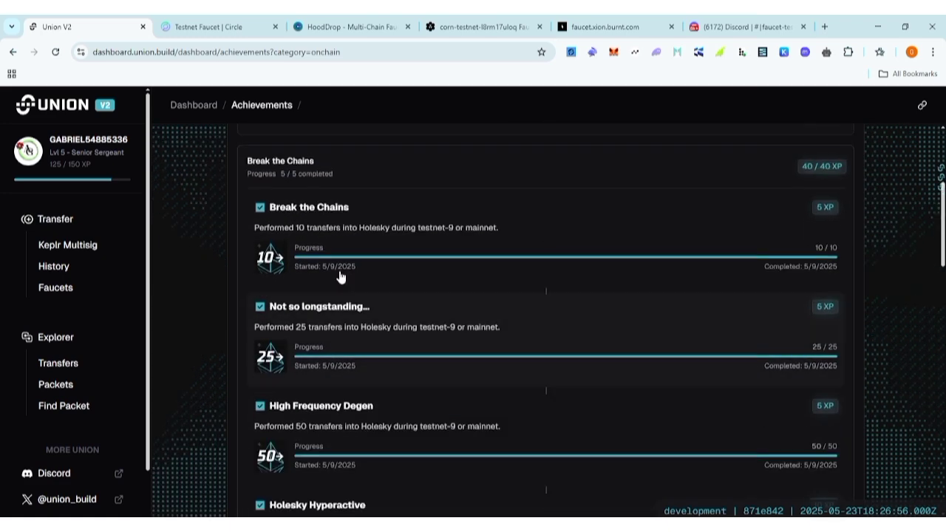
Collapse the Break the Chains achievement, then expand the Holesky is the Start achievement, check its milestone and collapse it.
left_click(334, 290)
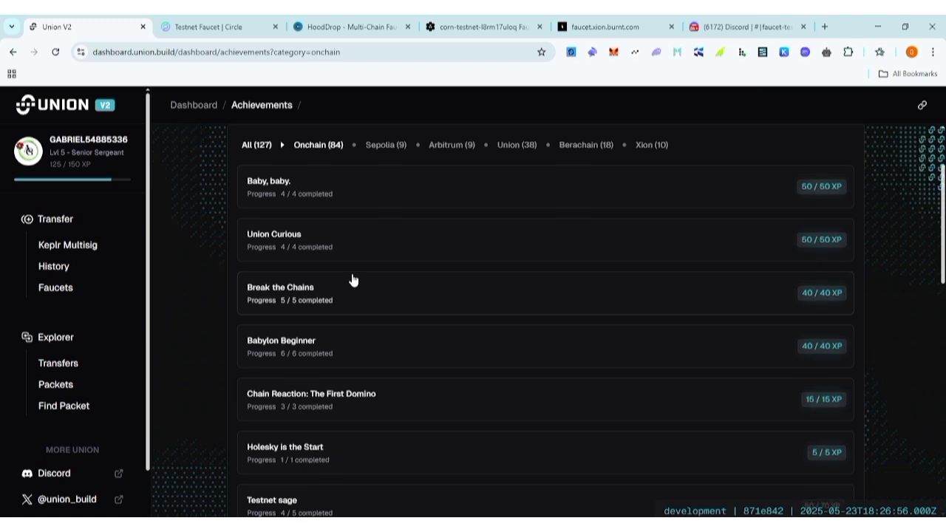
scroll(355, 285, "down", 2)
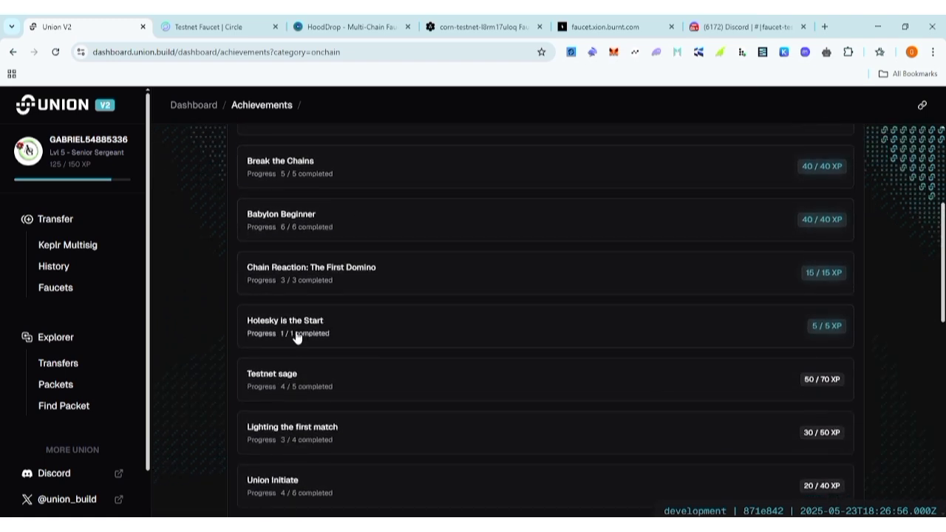
left_click(299, 330)
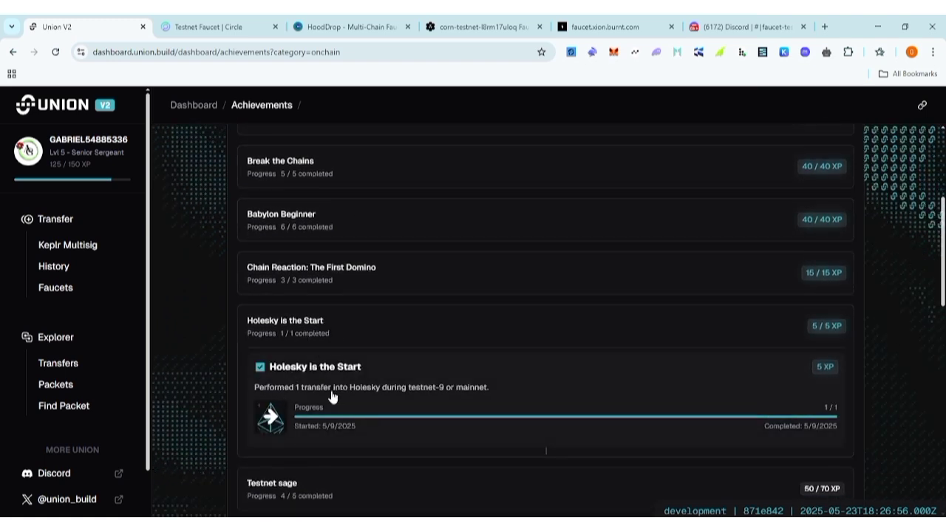
scroll(473, 384, "down", 2)
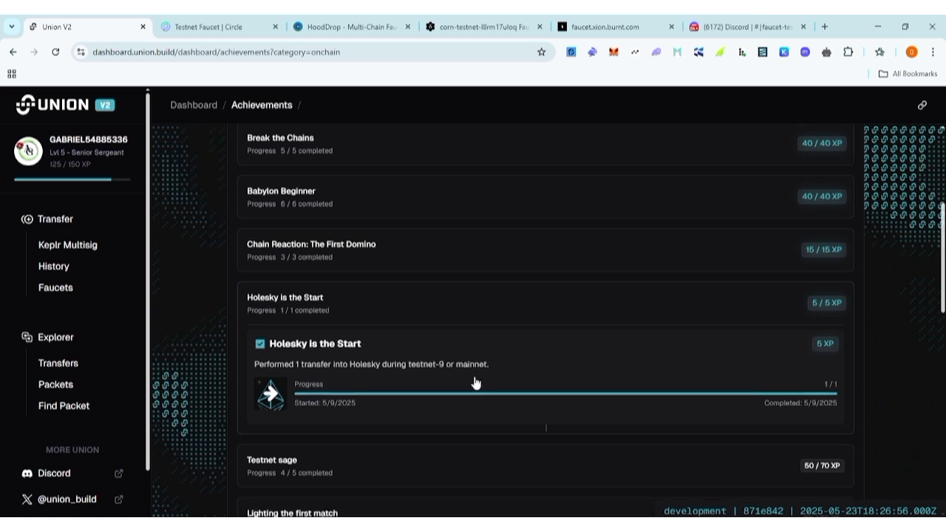
scroll(338, 370, "down", 2)
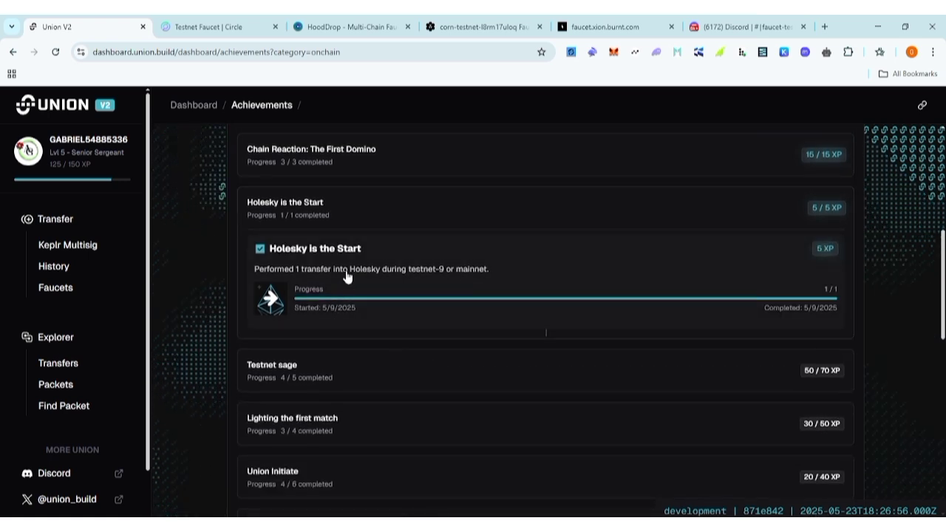
left_click(381, 218)
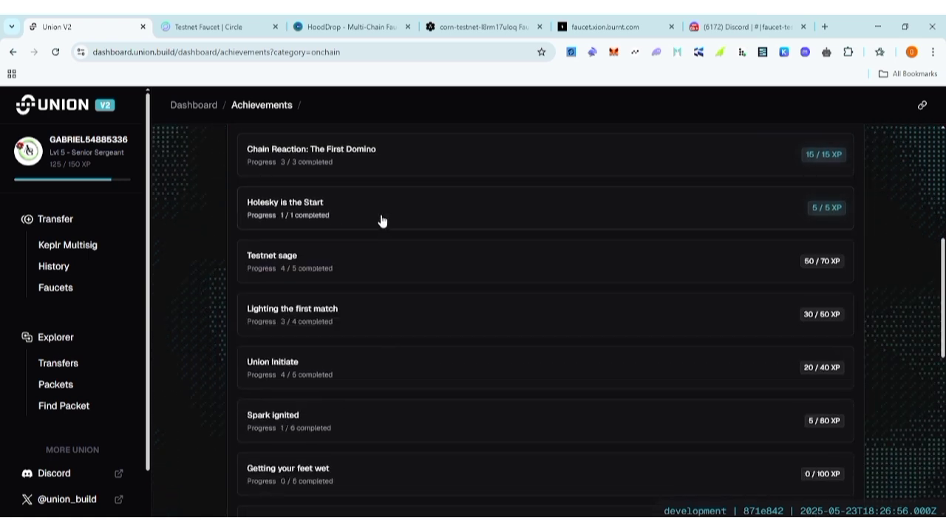
Expand the Lighting the first match achievement and check the progress of its Xion Testnet interaction milestones.
left_click(323, 316)
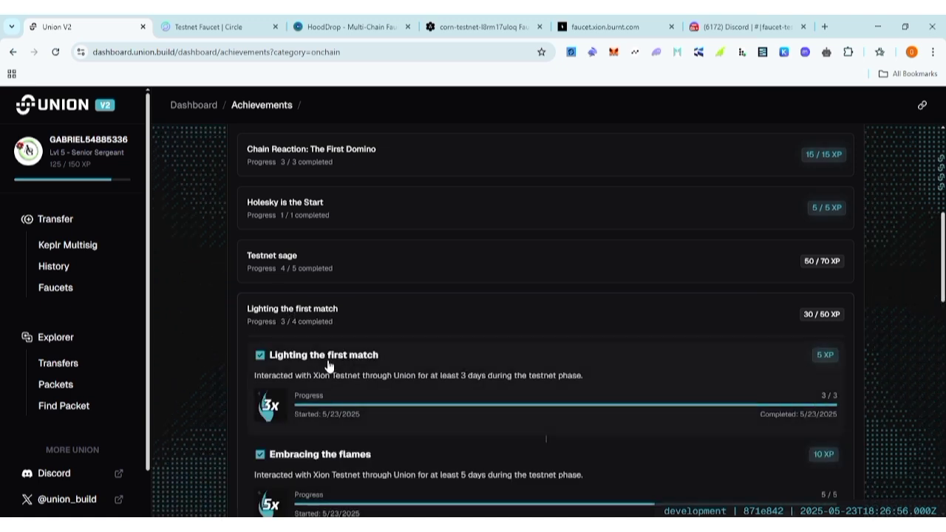
scroll(327, 365, "down", 2)
scroll(333, 338, "down", 2)
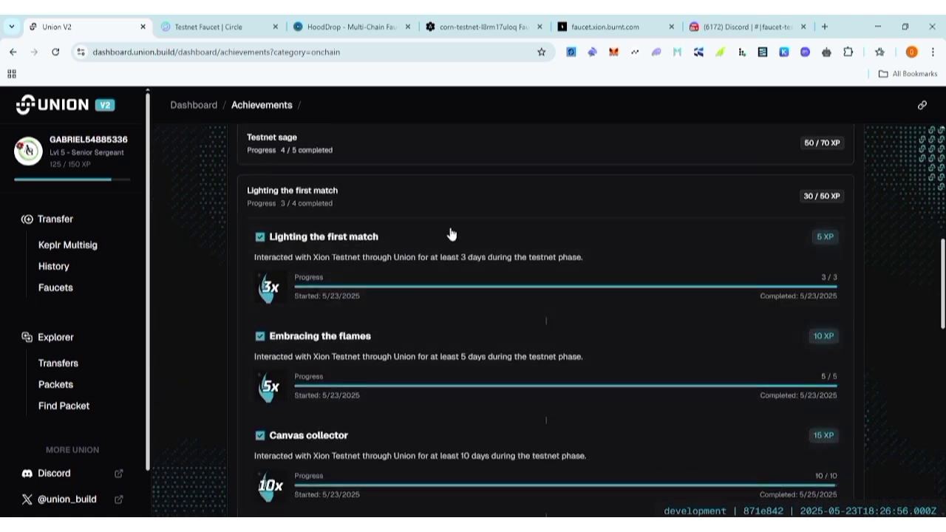
scroll(462, 266, "down", 3)
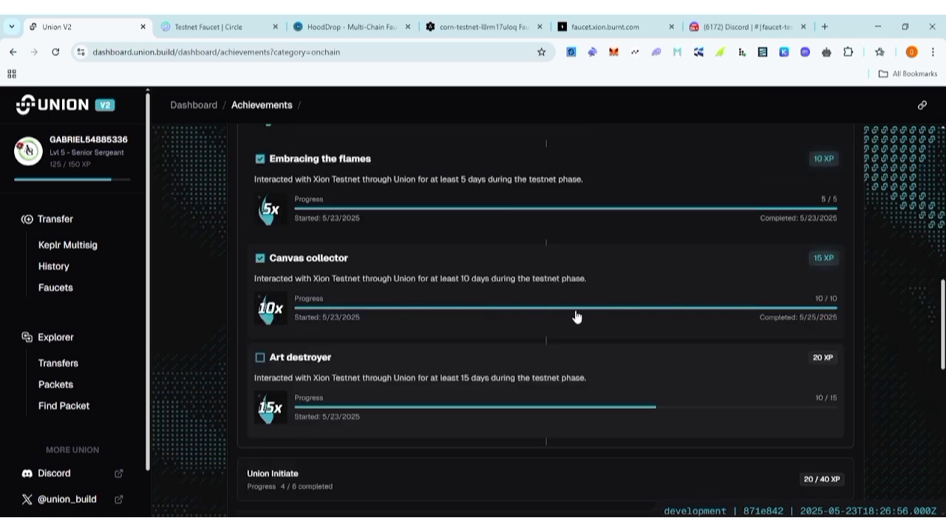
scroll(524, 338, "down", 1)
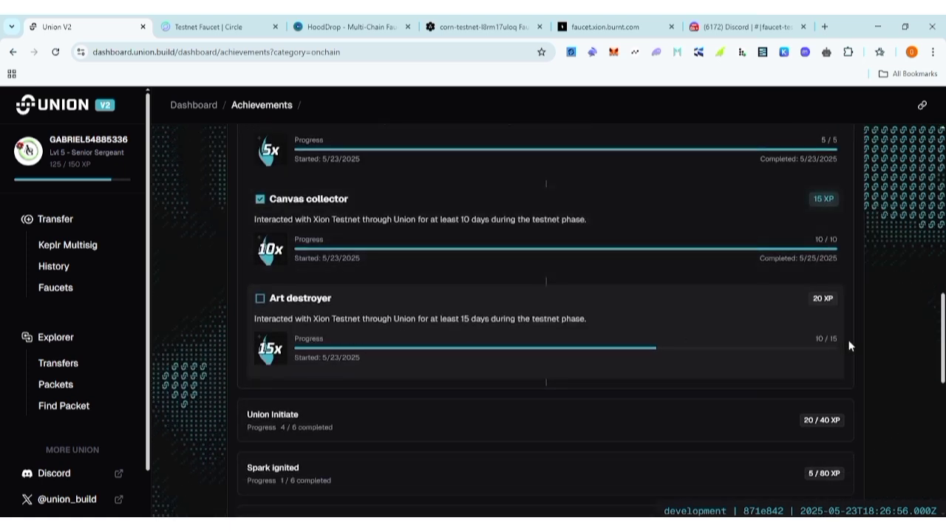
scroll(597, 347, "up", 5)
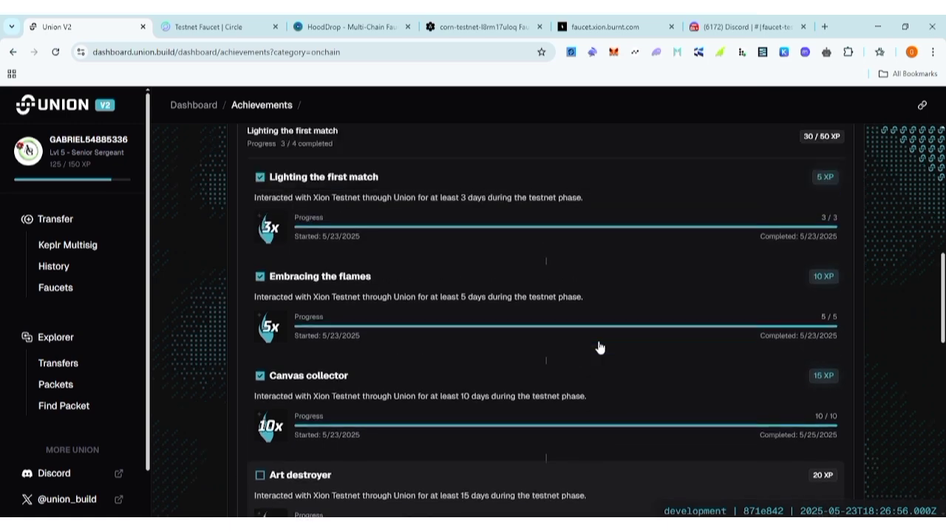
scroll(596, 346, "down", 1)
Filter the Onchain achievements to Xion and check the transfer milestones of the Spark ignited achievement.
scroll(594, 343, "up", 7)
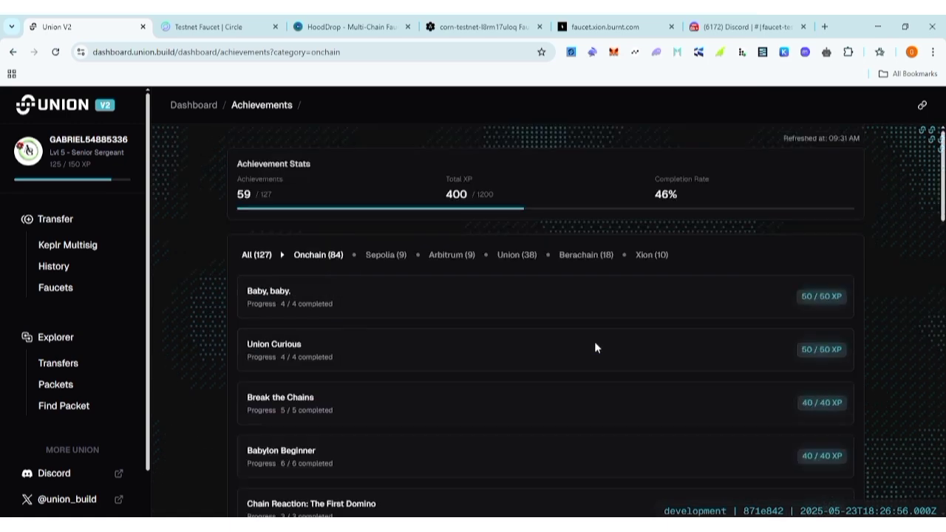
left_click(647, 256)
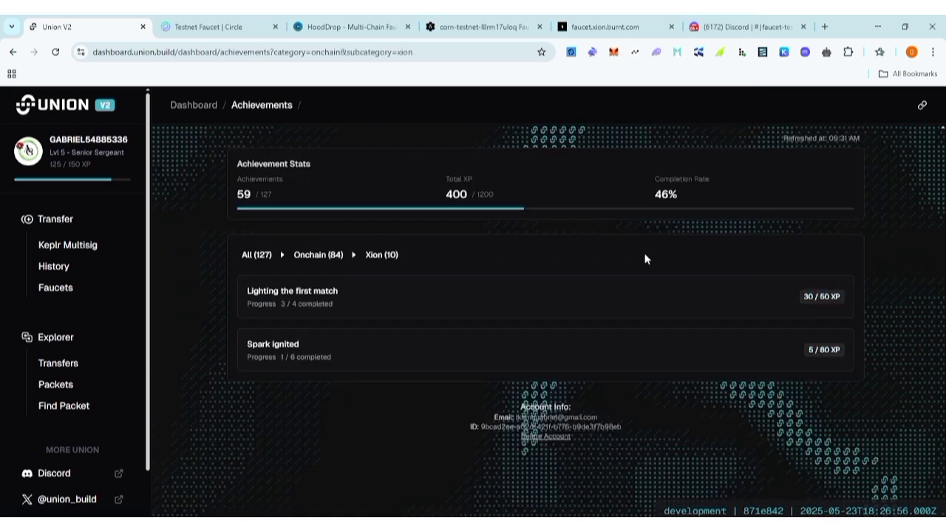
left_click(435, 349)
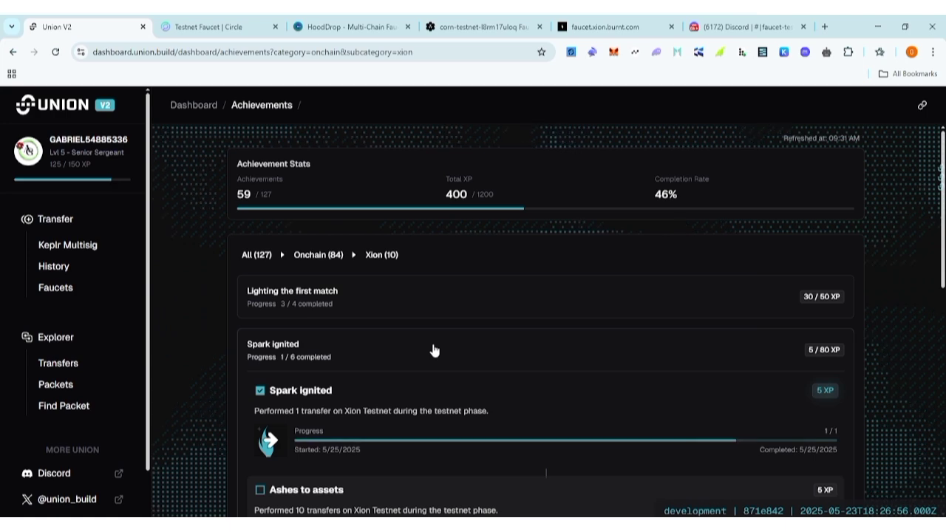
scroll(435, 349, "down", 1)
scroll(435, 348, "down", 5)
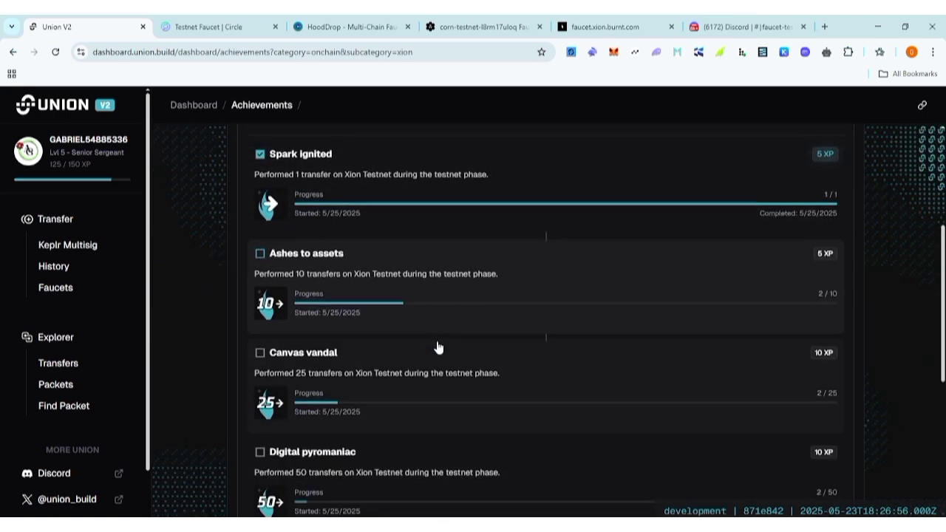
scroll(559, 256, "up", 2)
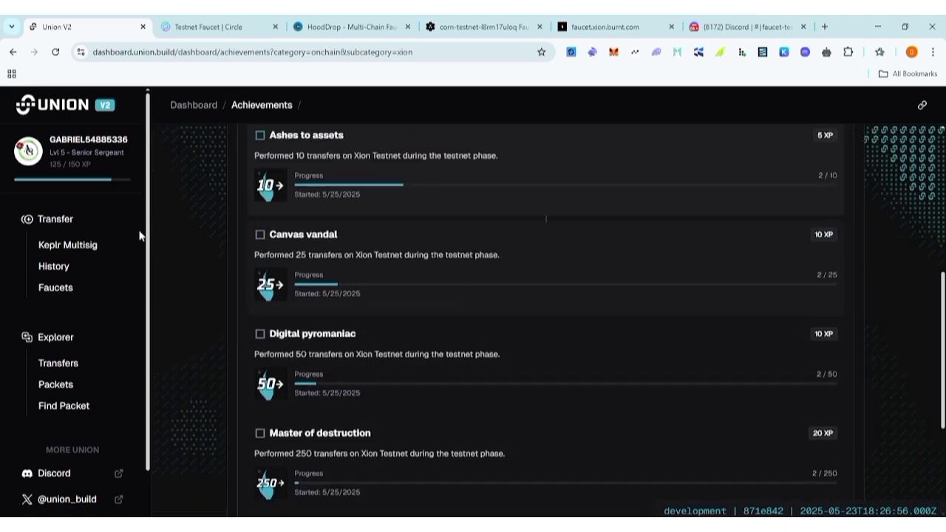
Set up a new transfer with BABY on Babylon Testnet as the source and Xion Testnet as the destination.
left_click(77, 219)
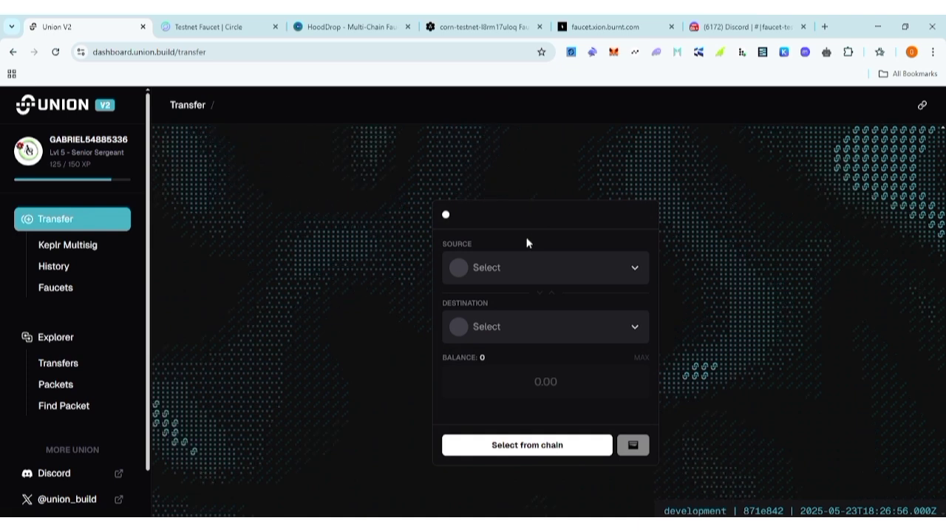
left_click(515, 270)
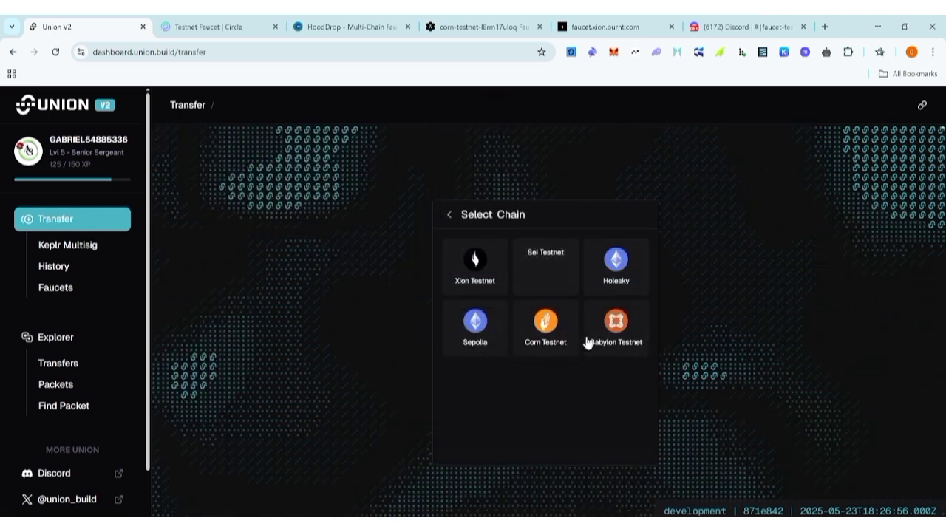
left_click(614, 342)
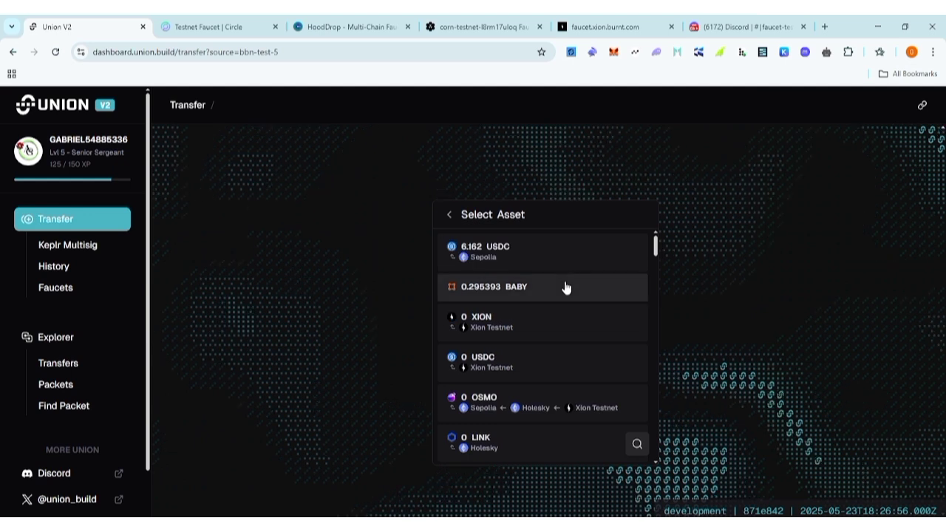
left_click(509, 289)
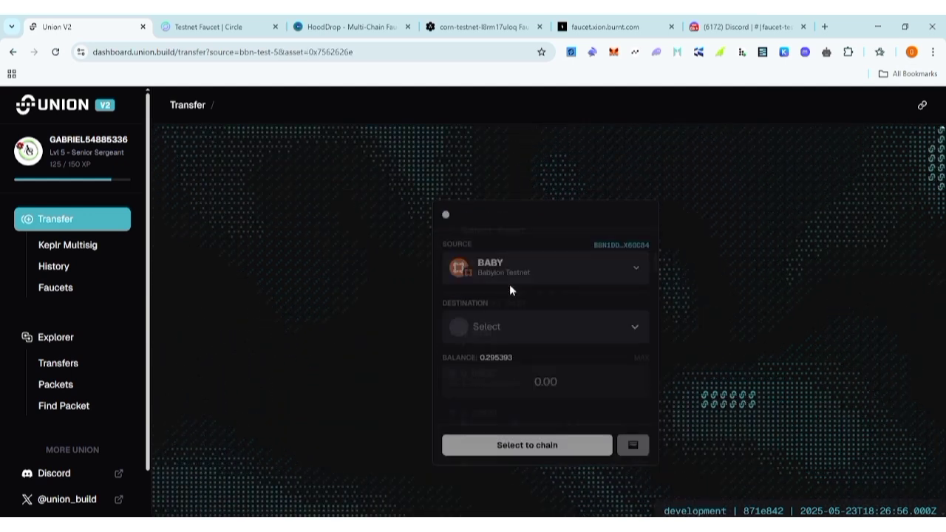
left_click(542, 325)
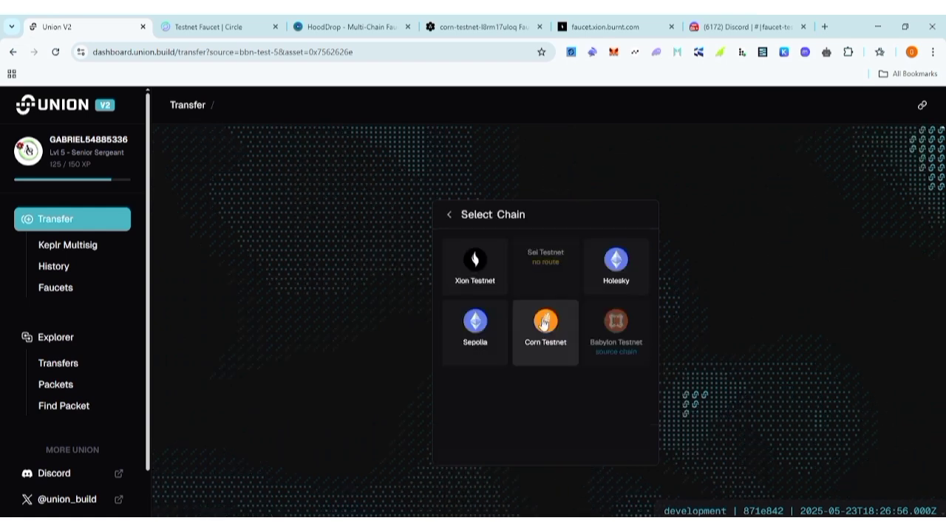
left_click(478, 260)
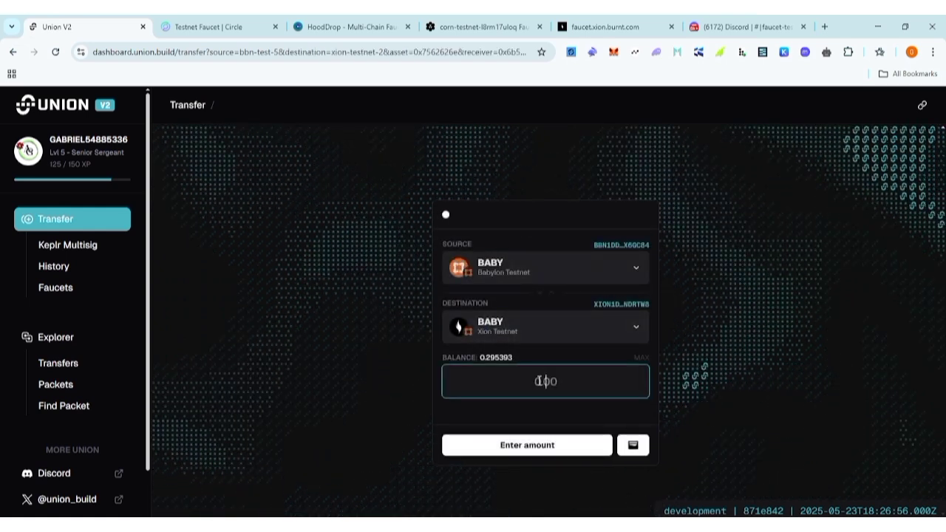
Set the transfer amount to 0.001 BABY, submit the transfer and approve it in the Keplr wallet.
left_click(537, 380)
type("0")
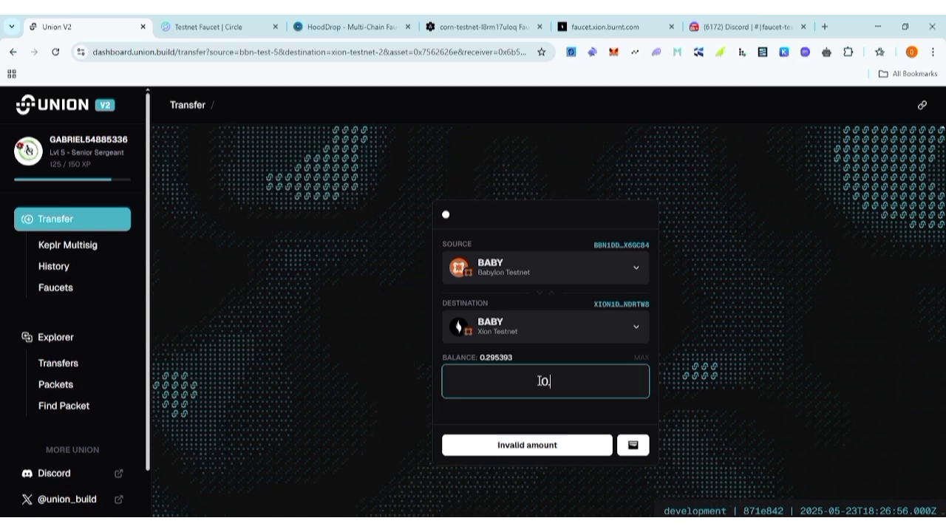
type(".001")
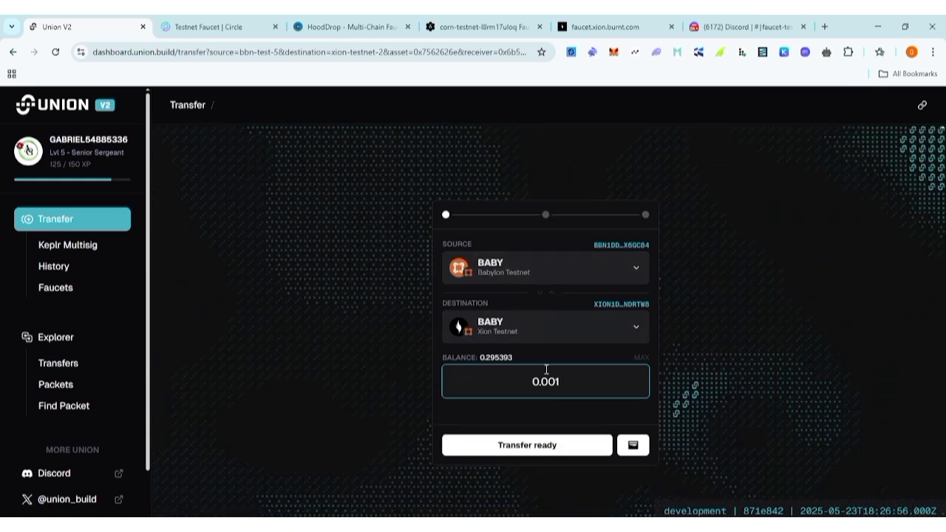
left_click(542, 445)
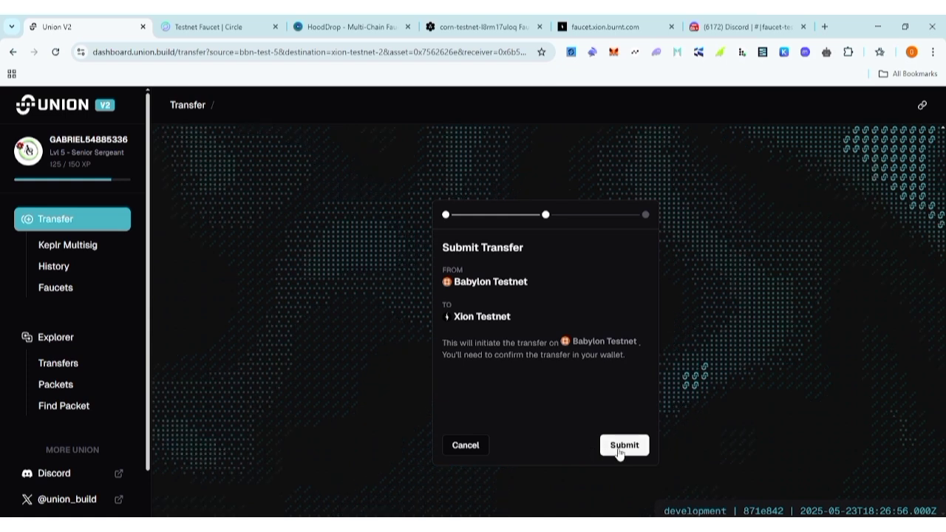
left_click(617, 449)
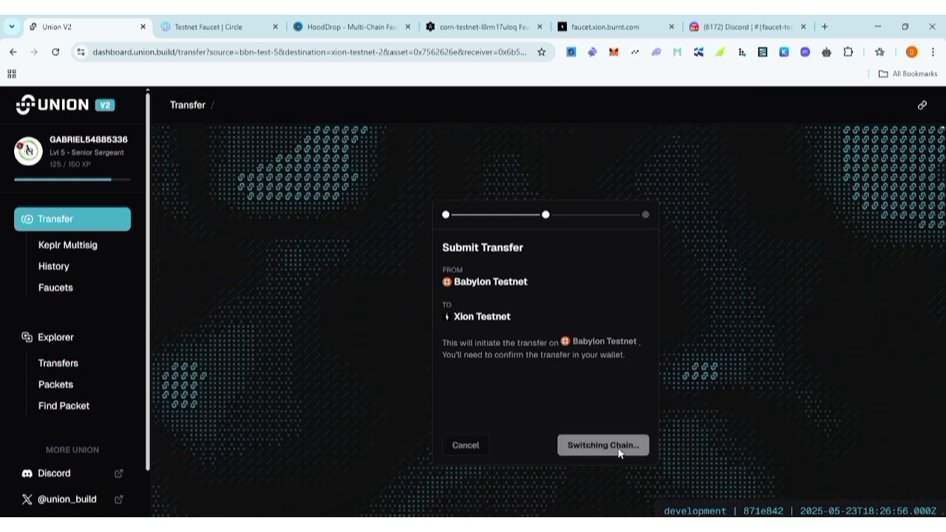
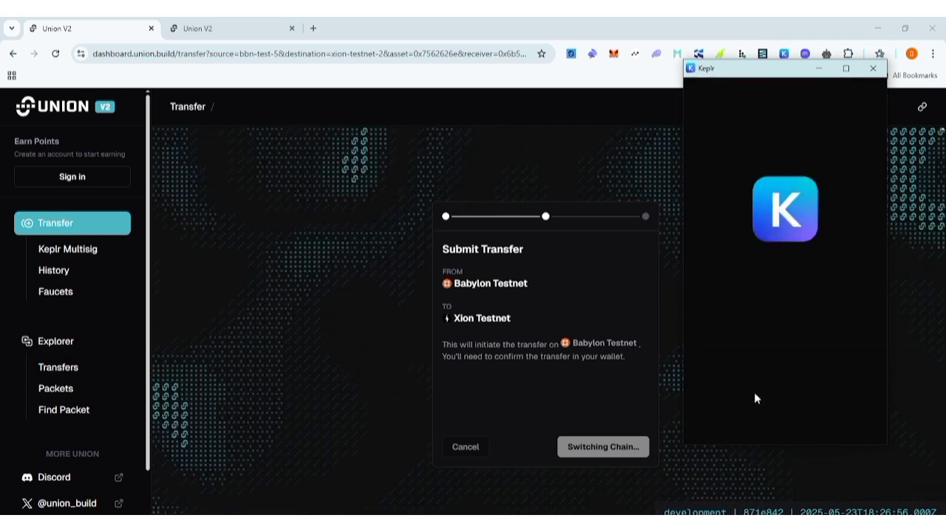
left_click(776, 426)
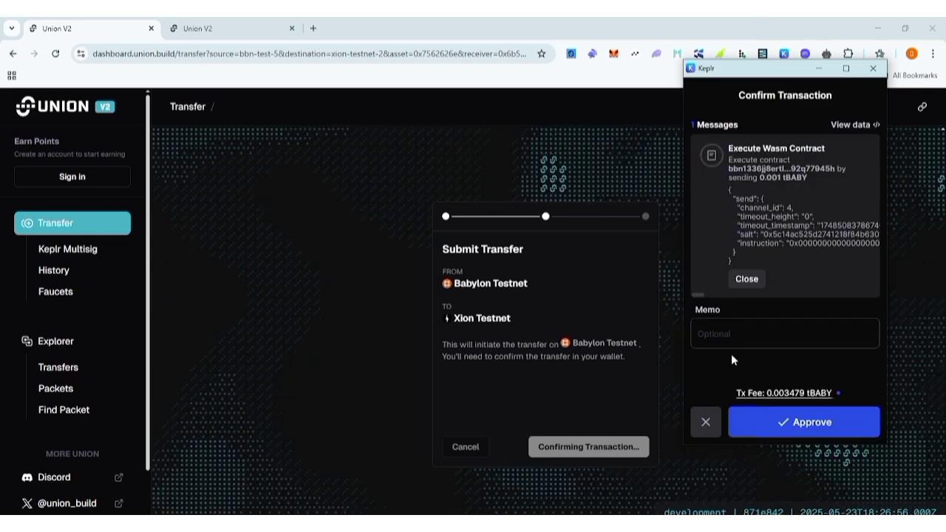
left_click(807, 422)
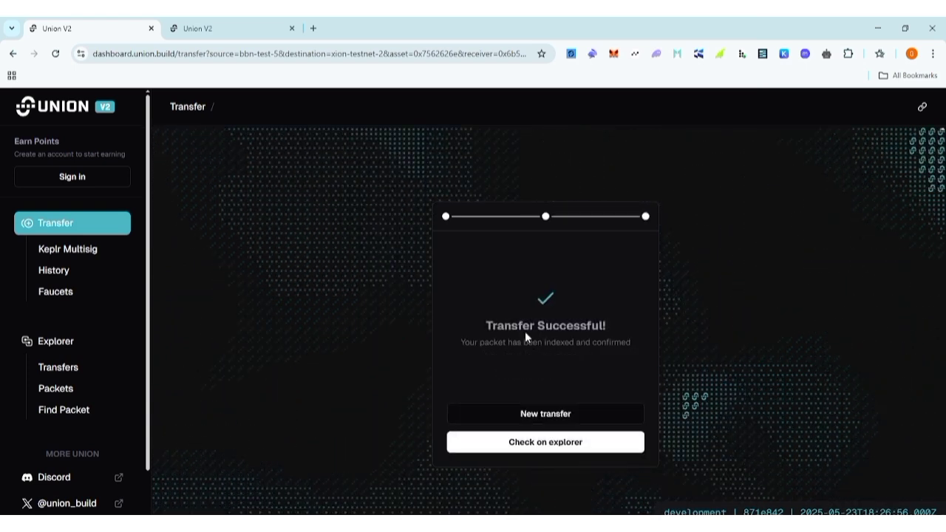
left_click(570, 416)
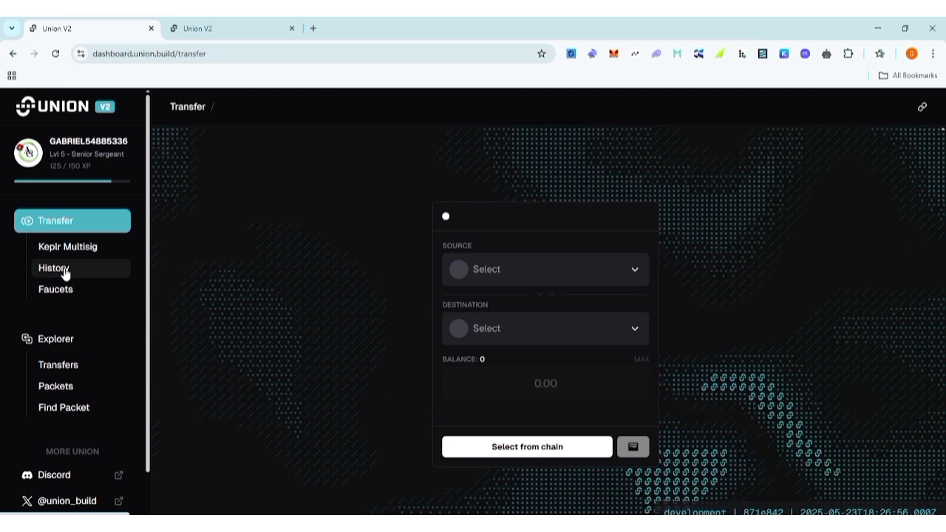
Open the transfer history and examine the details of today's 09:30 transfer of 0.001 USDC from Corn Testnet to Xion Testnet.
left_click(65, 274)
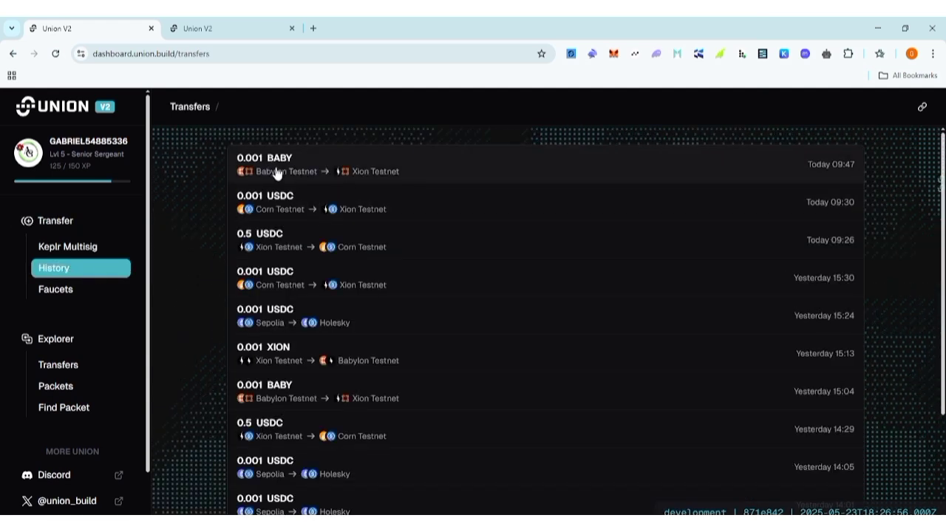
mouse_move(284, 174)
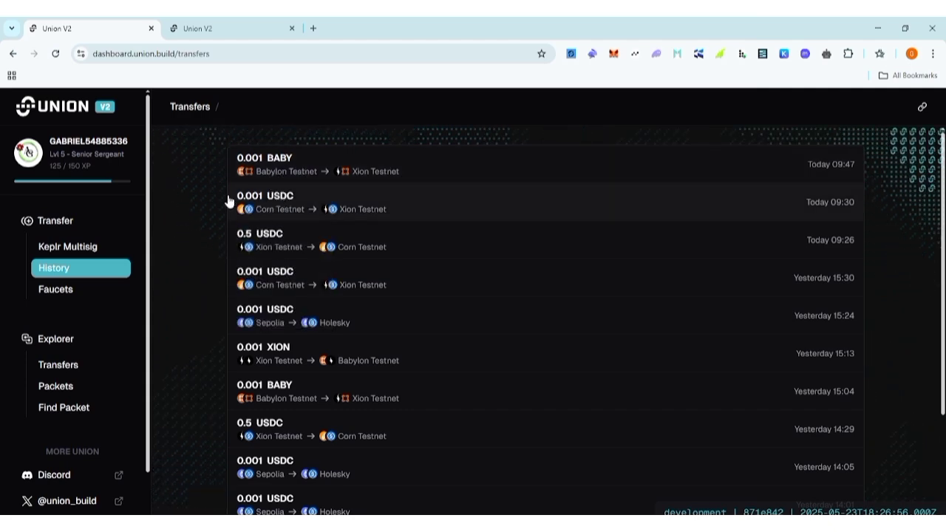
left_click(295, 213)
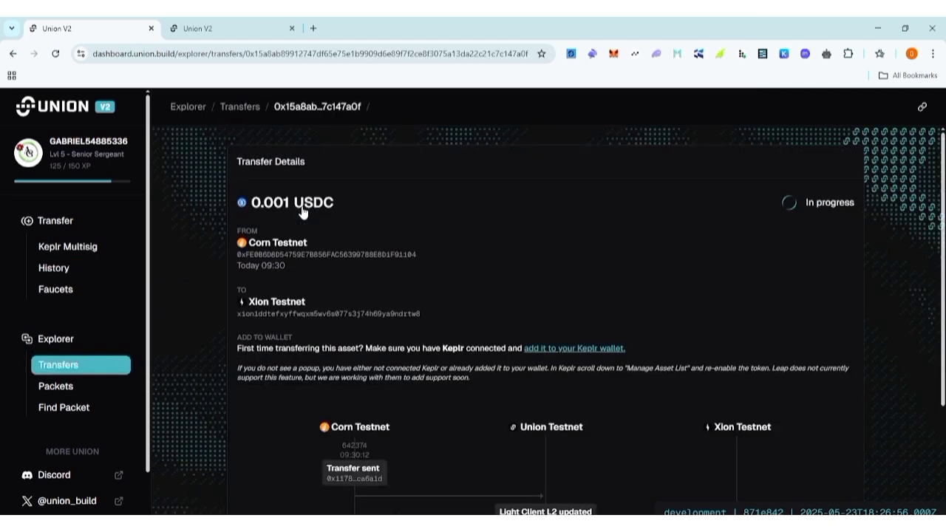
scroll(483, 251, "down", 1)
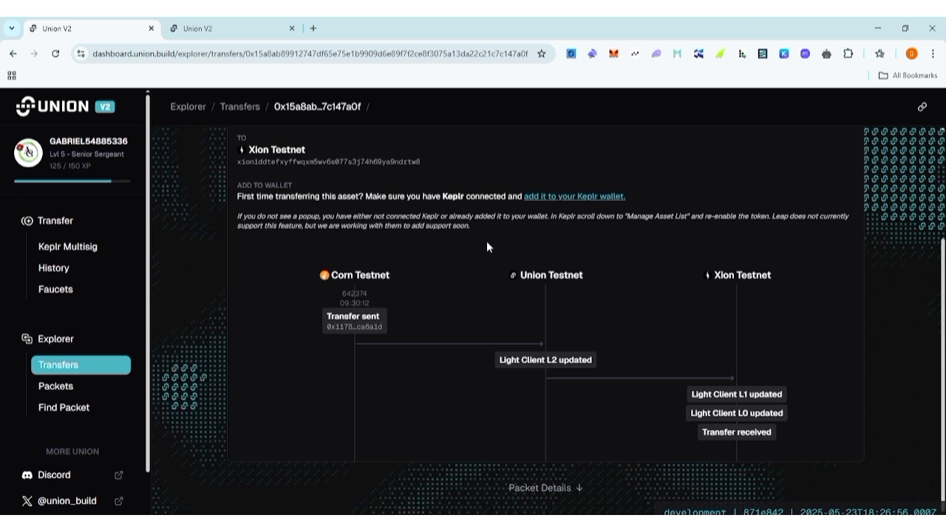
scroll(486, 241, "down", 2)
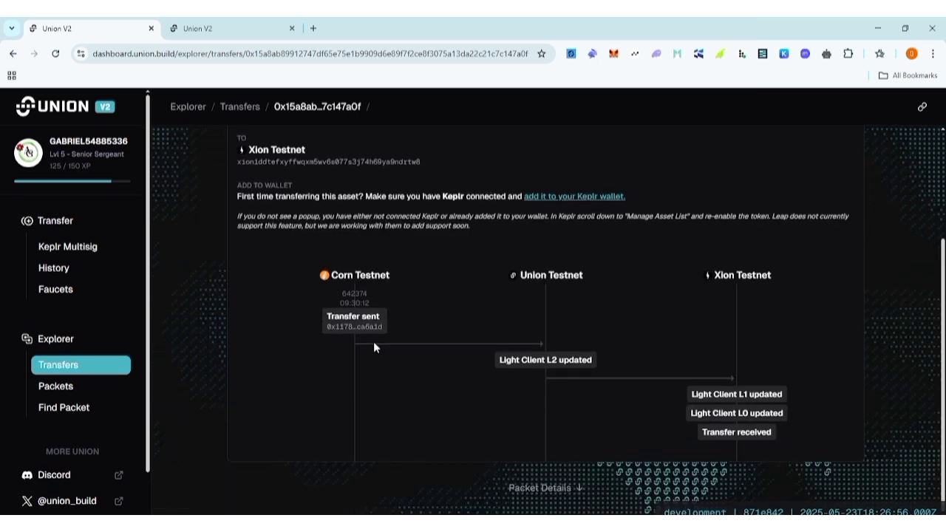
Open the transfer history and examine the details of today's 09:47 transfer of 0.001 BABY from Babylon Testnet to Xion Testnet.
scroll(347, 244, "up", 4)
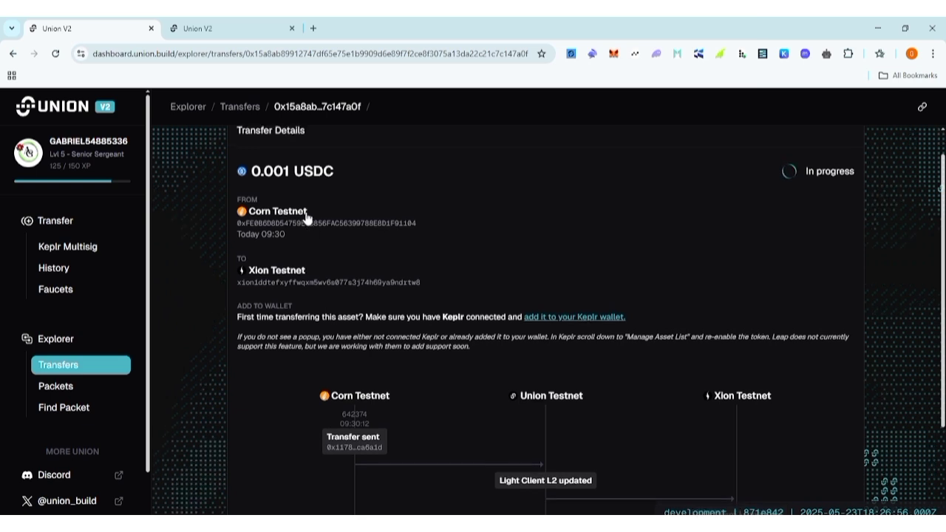
left_click(101, 365)
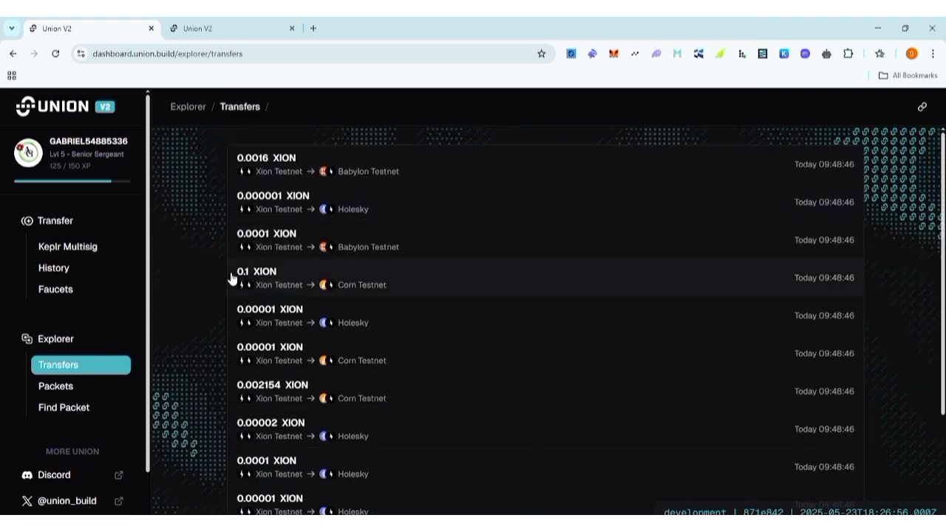
left_click(89, 274)
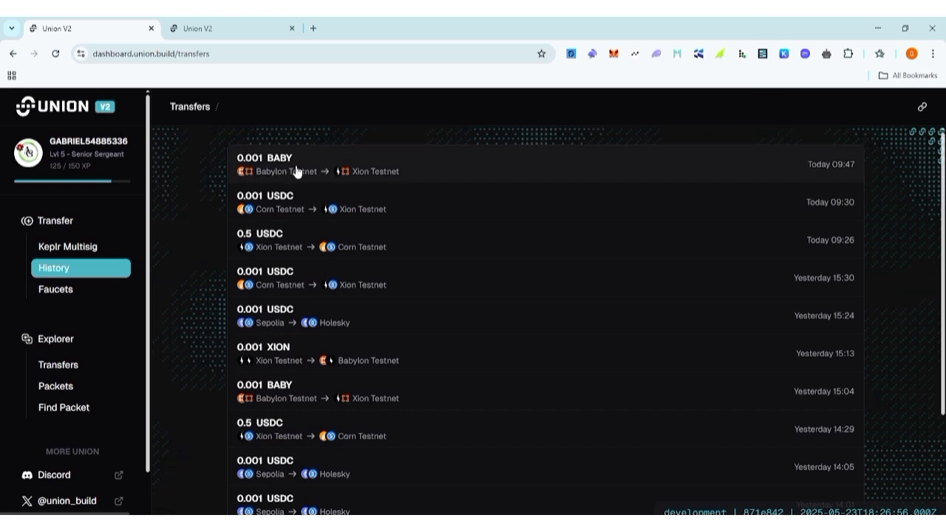
left_click(295, 171)
scroll(357, 224, "down", 3)
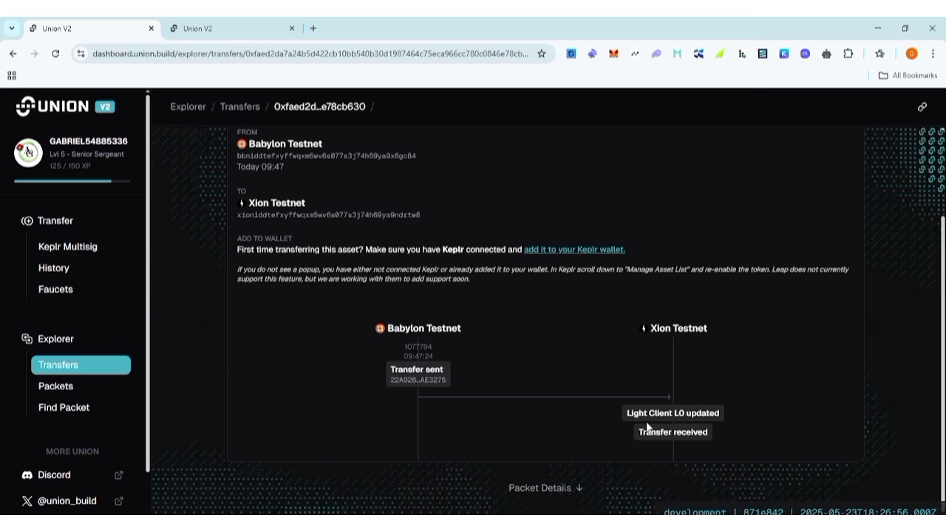
scroll(210, 280, "up", 3)
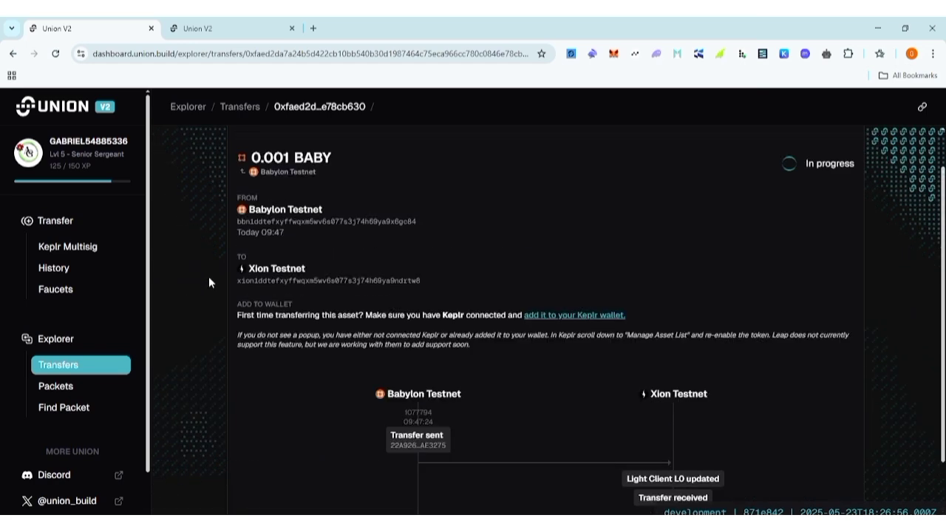
Open the achievements list, filter it to Onchain and Xion, and review the transfer milestones of Spark ignited.
left_click(63, 157)
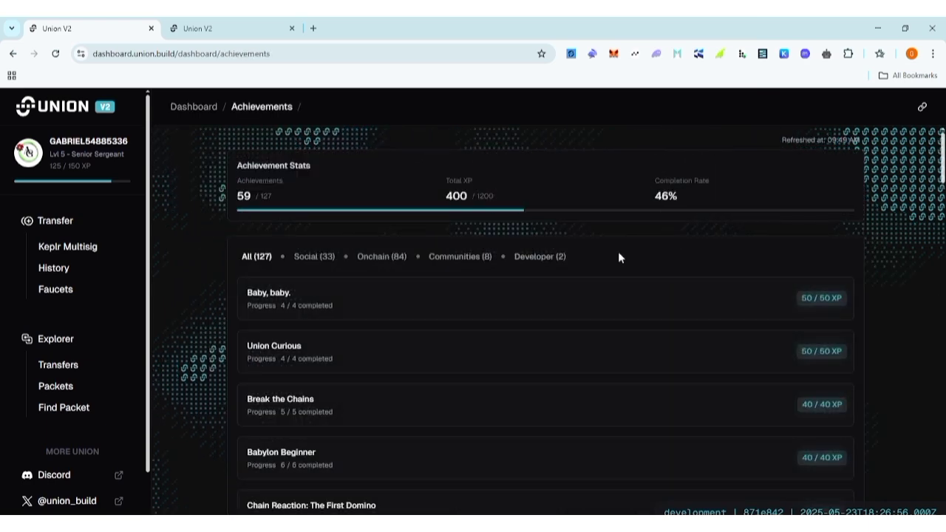
left_click(402, 258)
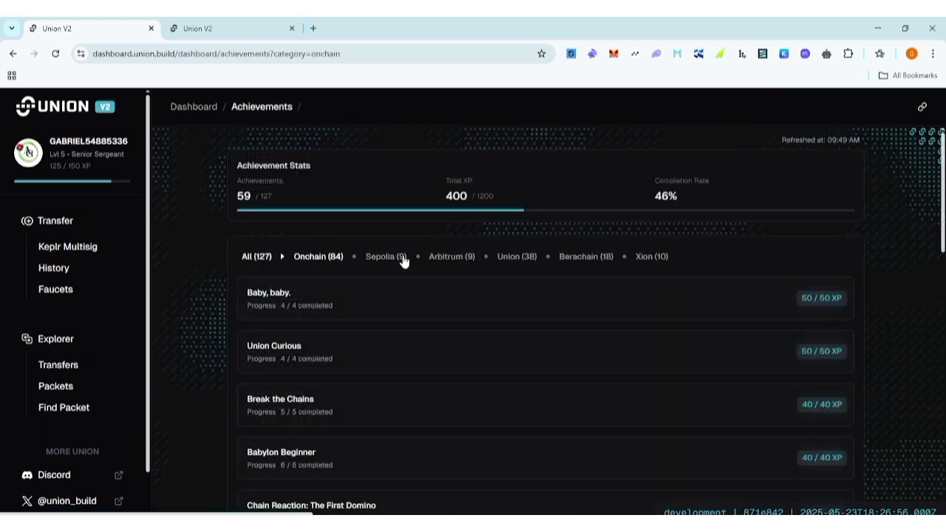
left_click(652, 257)
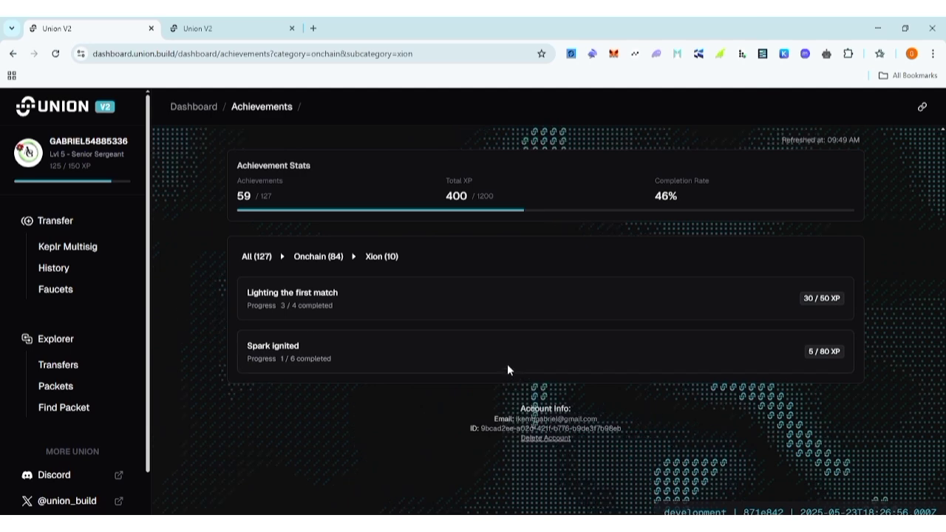
left_click(508, 367)
scroll(508, 369, "down", 4)
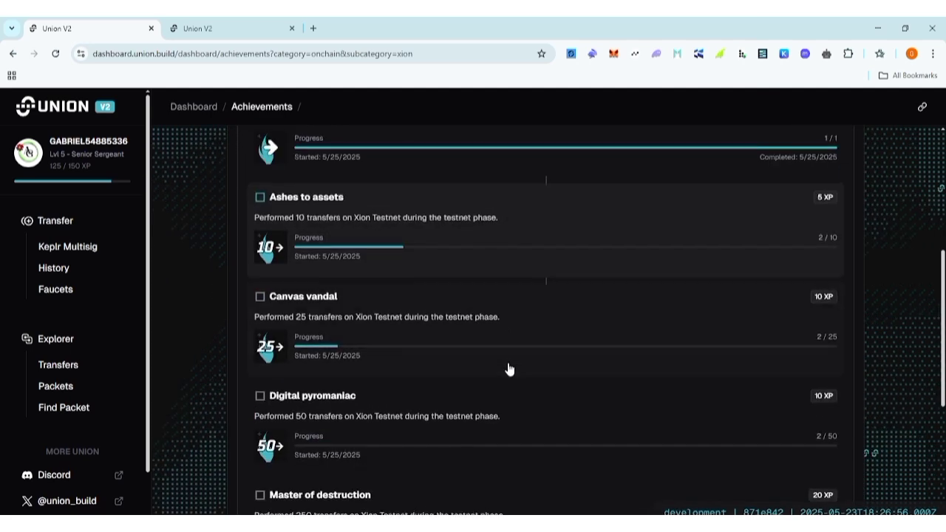
scroll(458, 373, "down", 2)
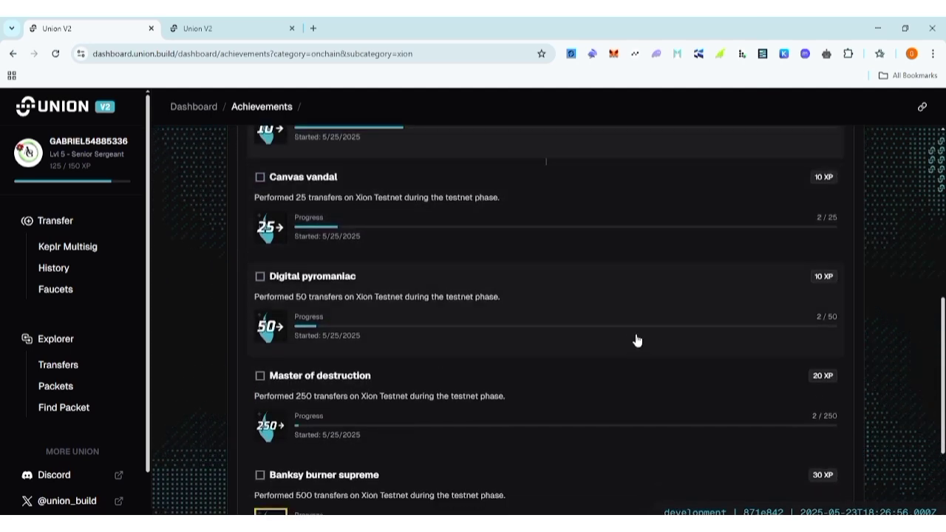
scroll(668, 296, "up", 5)
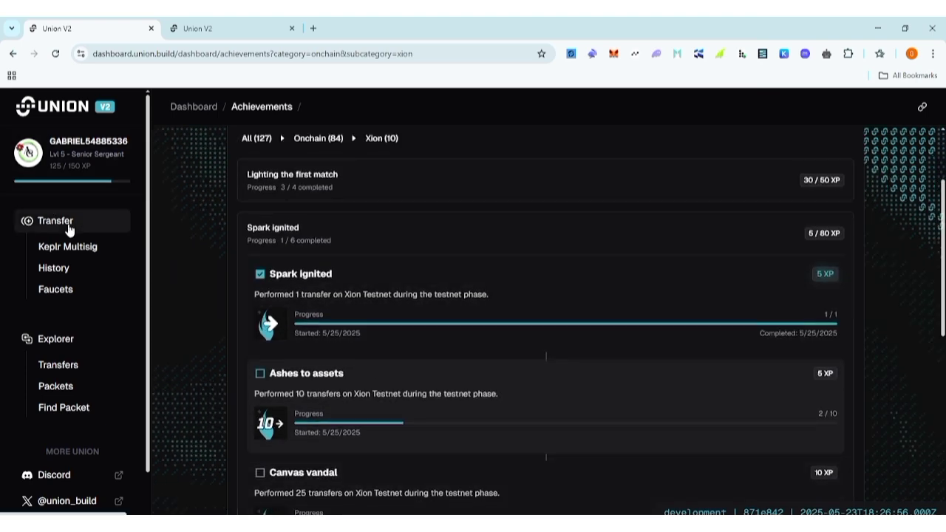
Set up a new transfer of 0.001 USDC from Sepolia to Holesky.
left_click(67, 223)
left_click(543, 280)
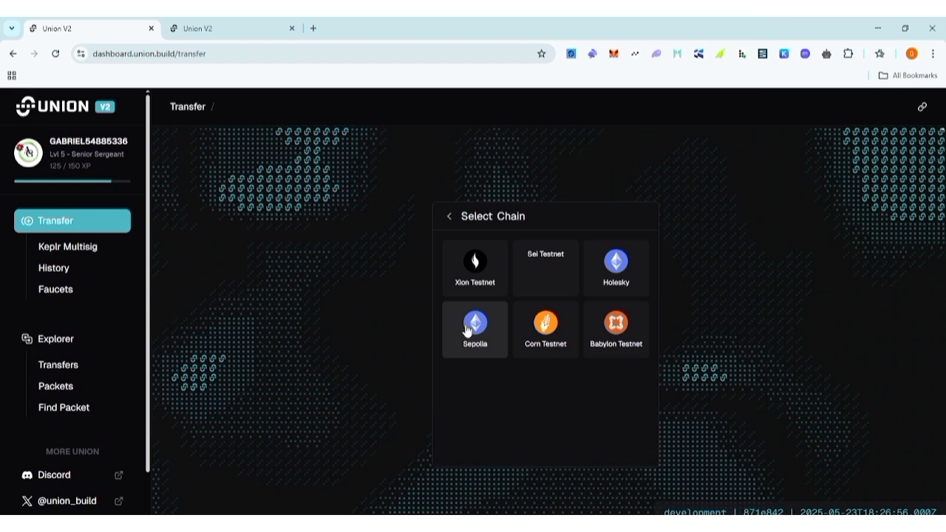
left_click(466, 330)
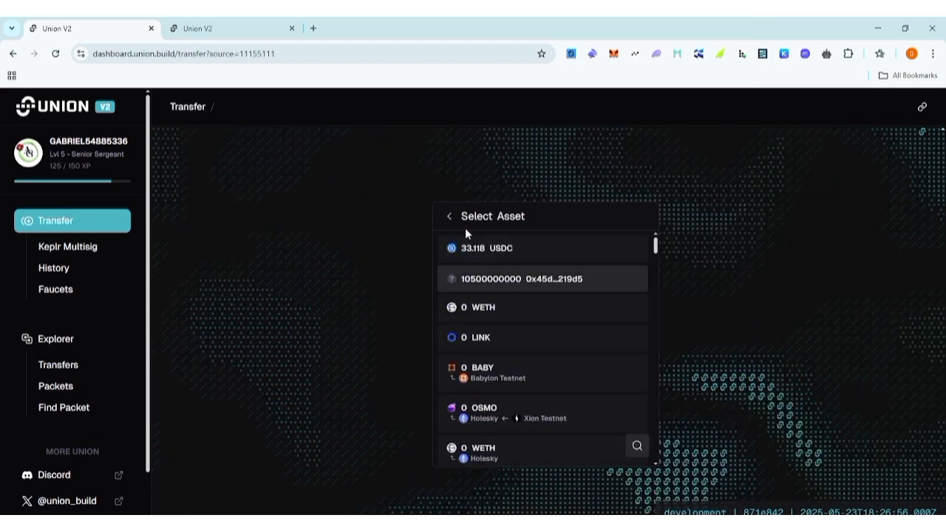
left_click(509, 296)
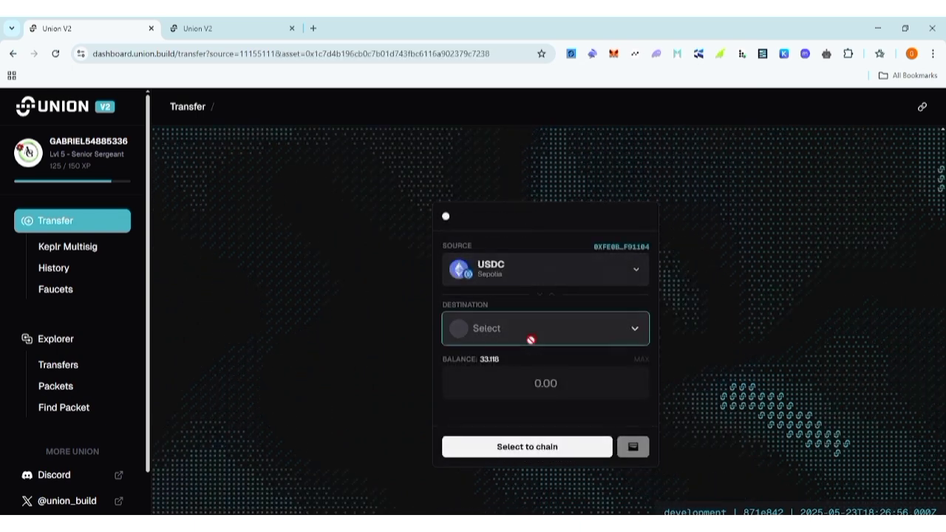
left_click(531, 339)
left_click(610, 263)
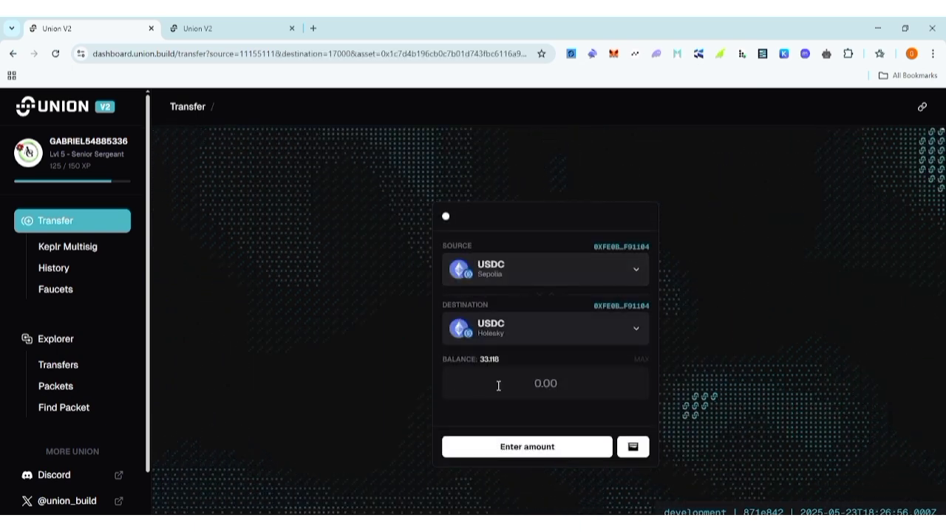
left_click(508, 386)
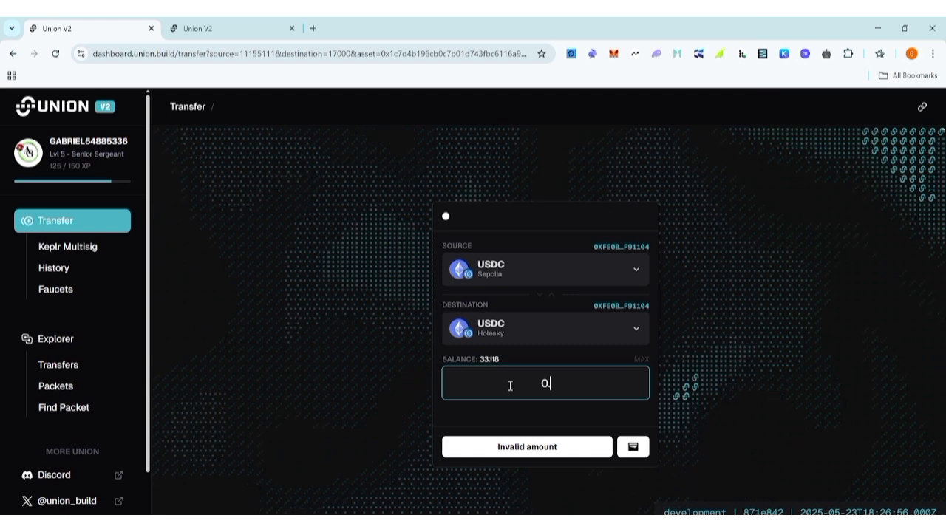
type("1")
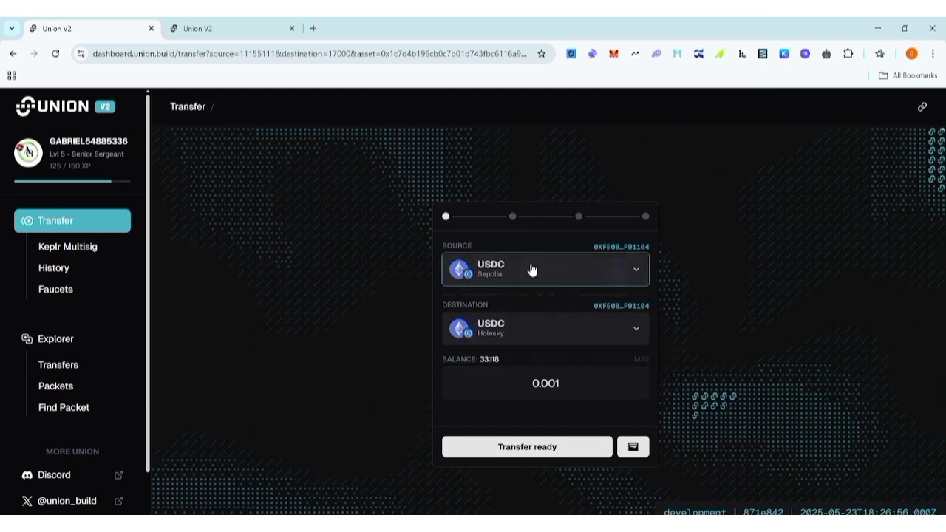
Change the transfer source to USDC on Xion Testnet and the destination to Sei Testnet.
left_click(532, 268)
left_click(512, 284)
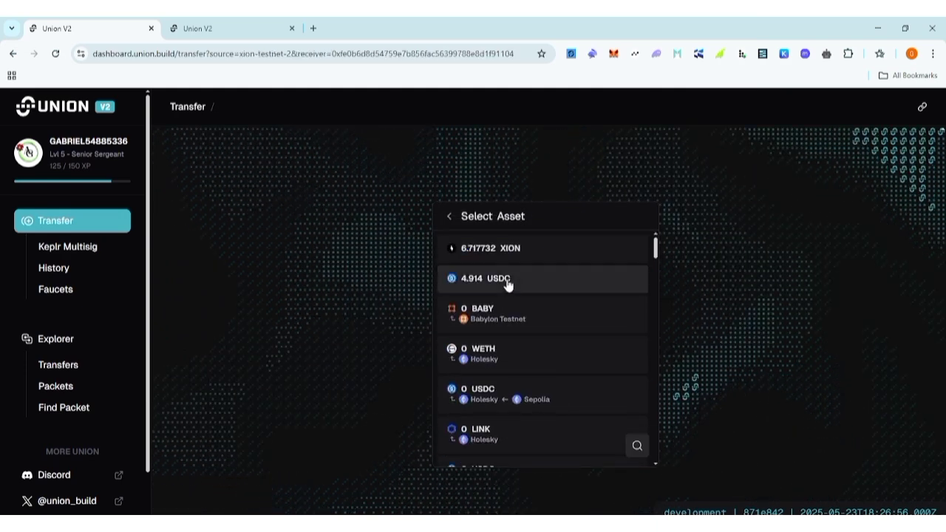
left_click(506, 282)
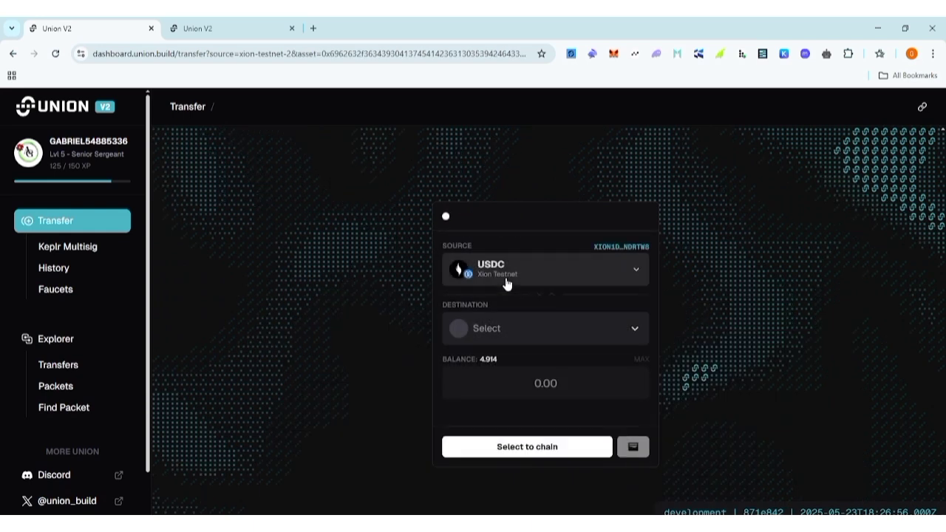
left_click(513, 329)
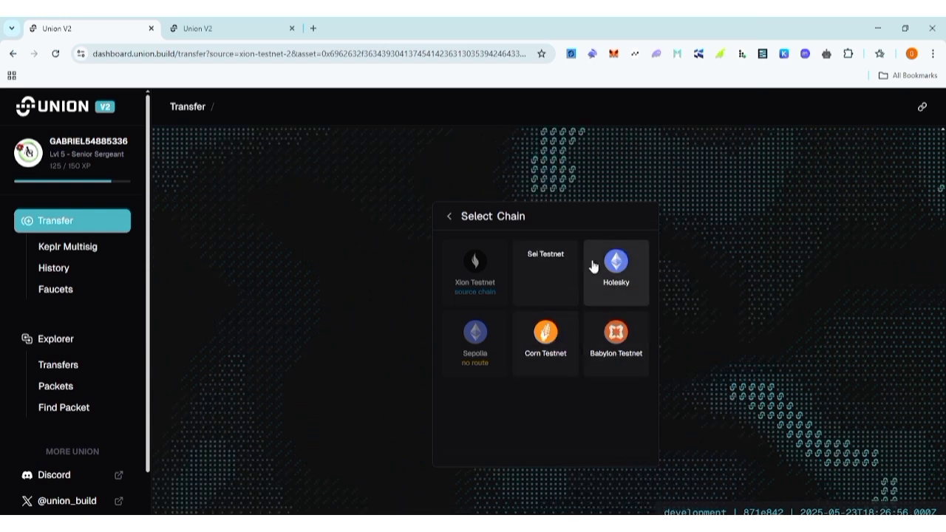
left_click(568, 273)
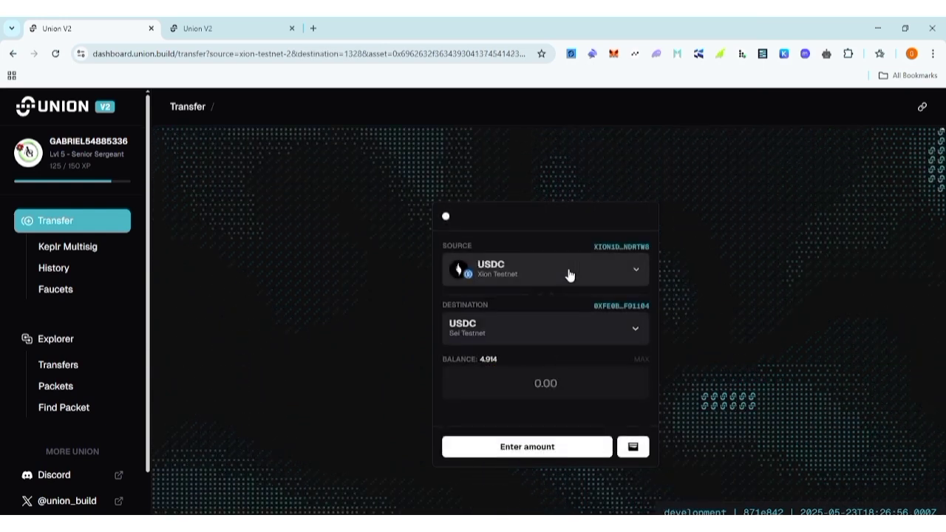
left_click(545, 382)
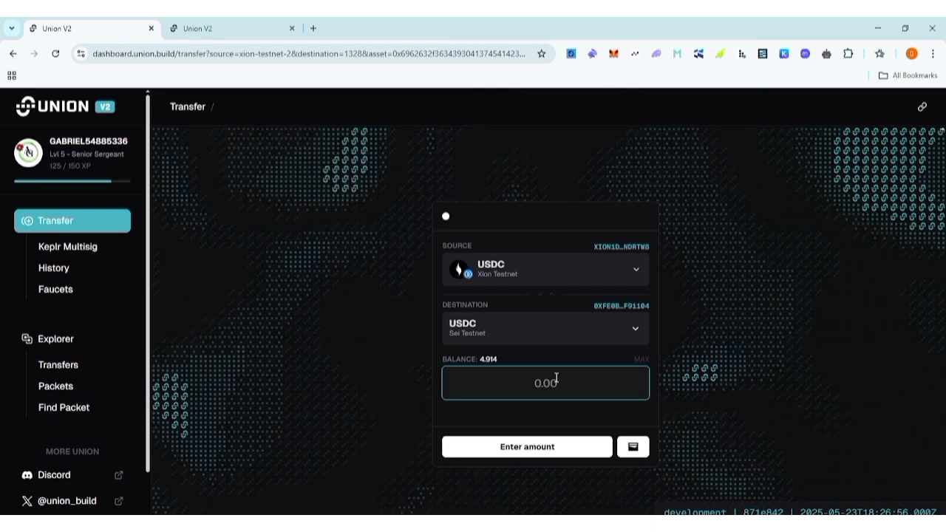
left_click(690, 215)
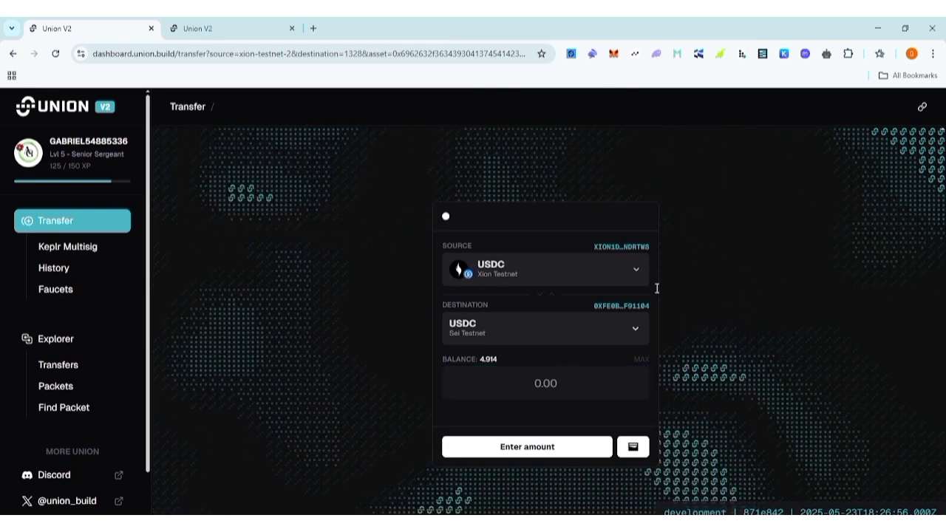
Open all achievements from the profile dashboard, look through the Onchain category and narrow it to Sepolia.
left_click(106, 173)
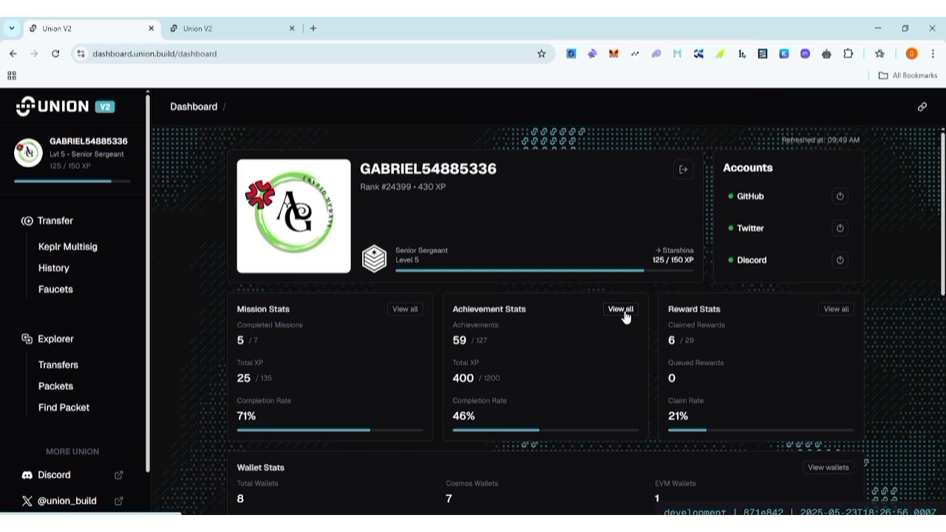
left_click(620, 311)
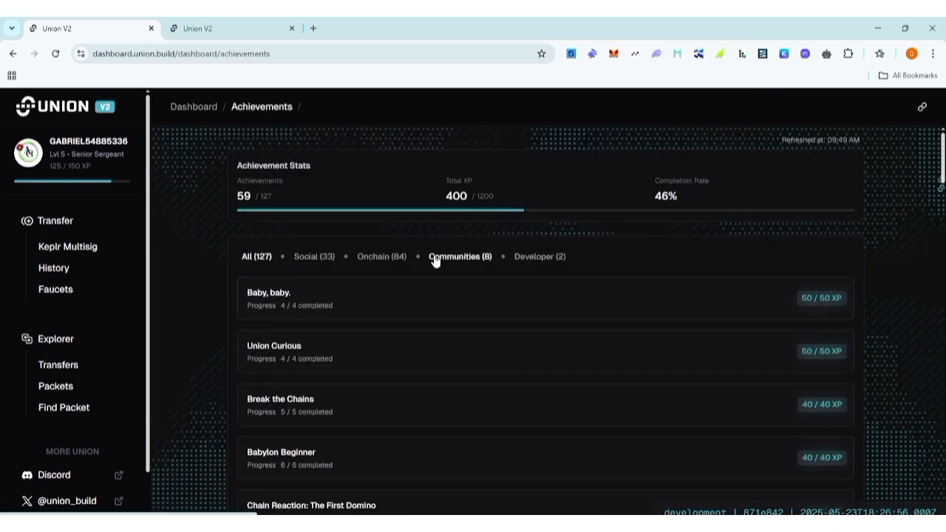
left_click(368, 258)
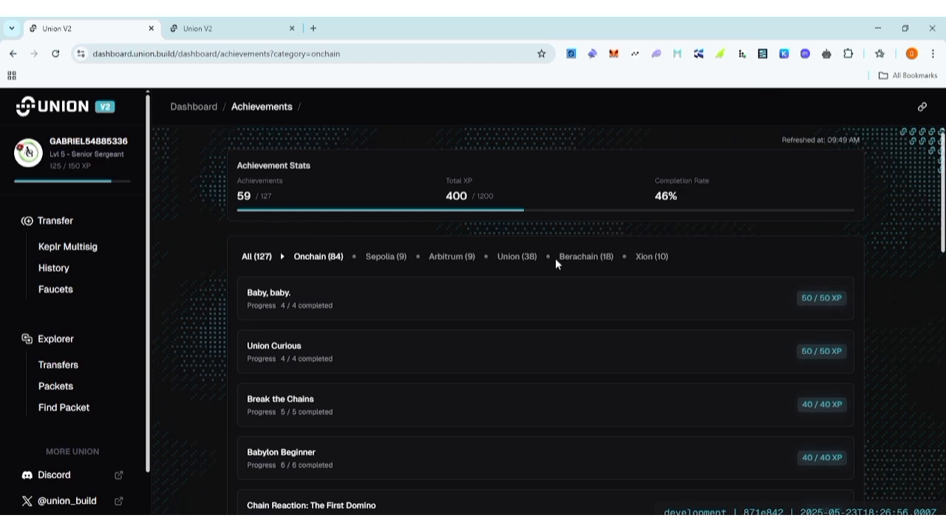
scroll(360, 302, "down", 1)
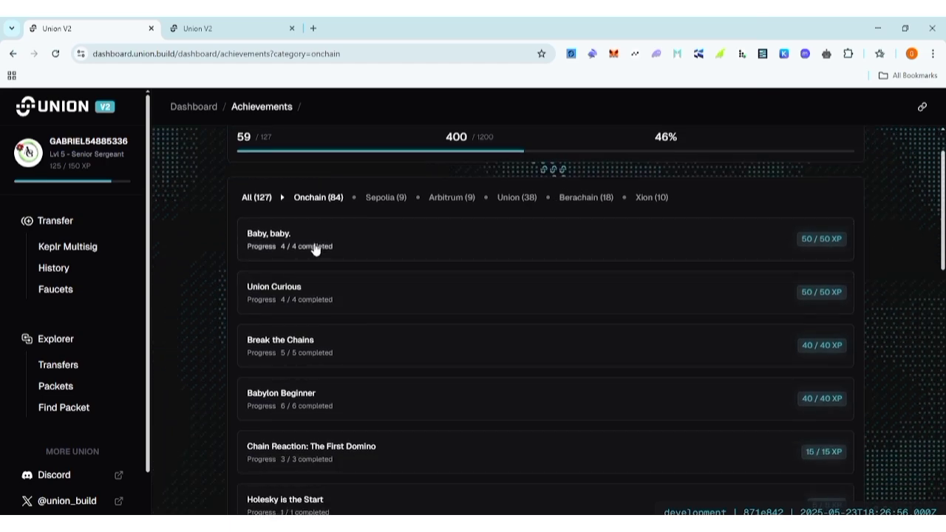
scroll(322, 262, "down", 3)
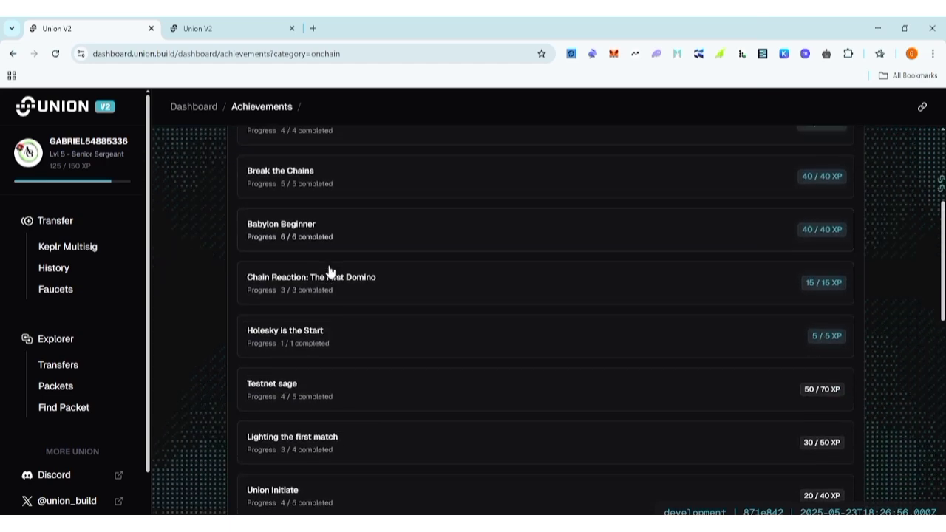
scroll(329, 271, "up", 4)
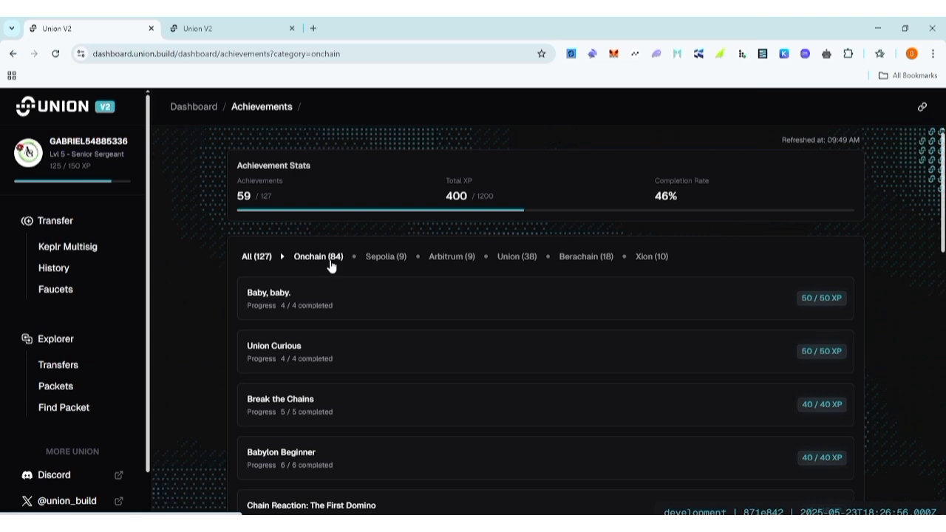
scroll(354, 307, "down", 10)
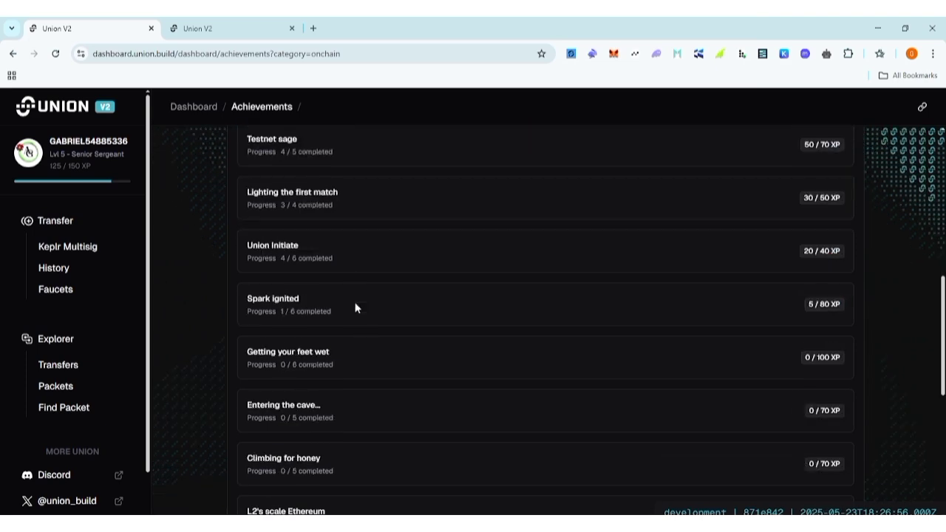
scroll(356, 303, "up", 8)
scroll(355, 303, "up", 3)
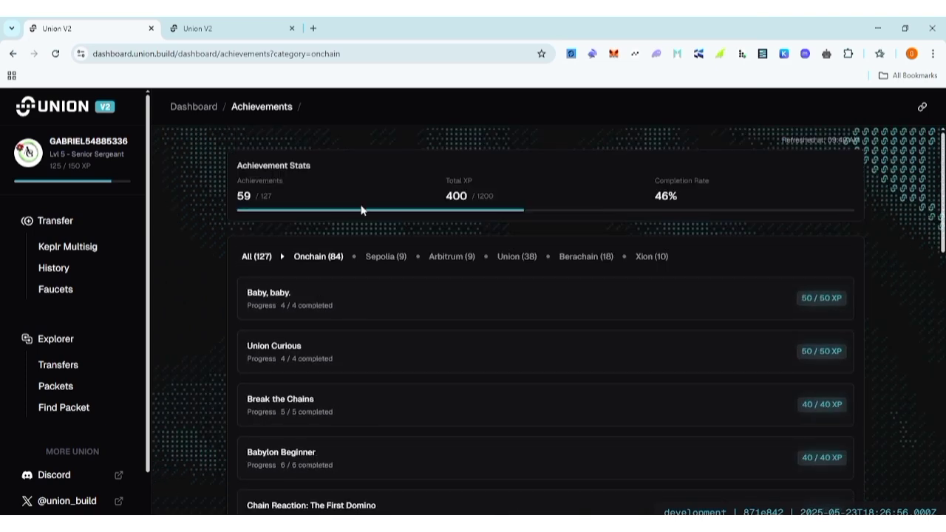
left_click(385, 257)
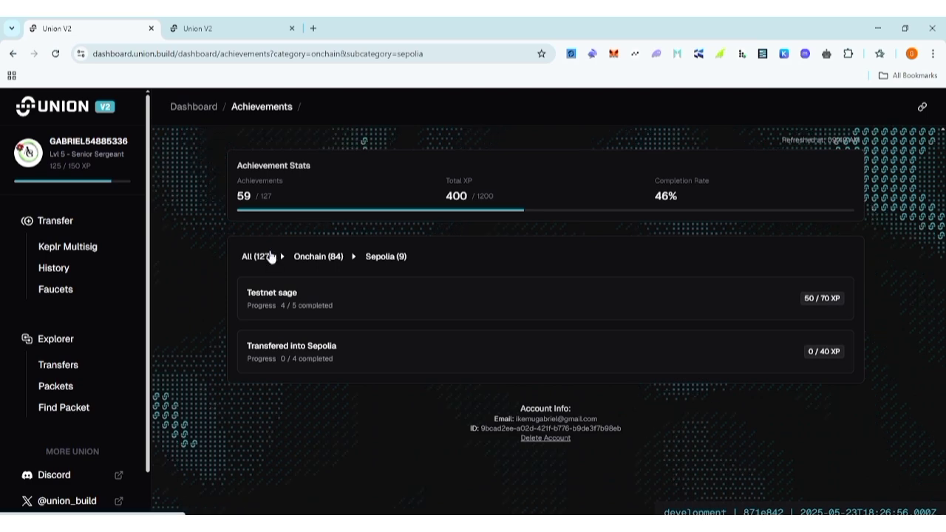
Switch the achievements filter to Social and look through the progress of the social achievements.
left_click(259, 257)
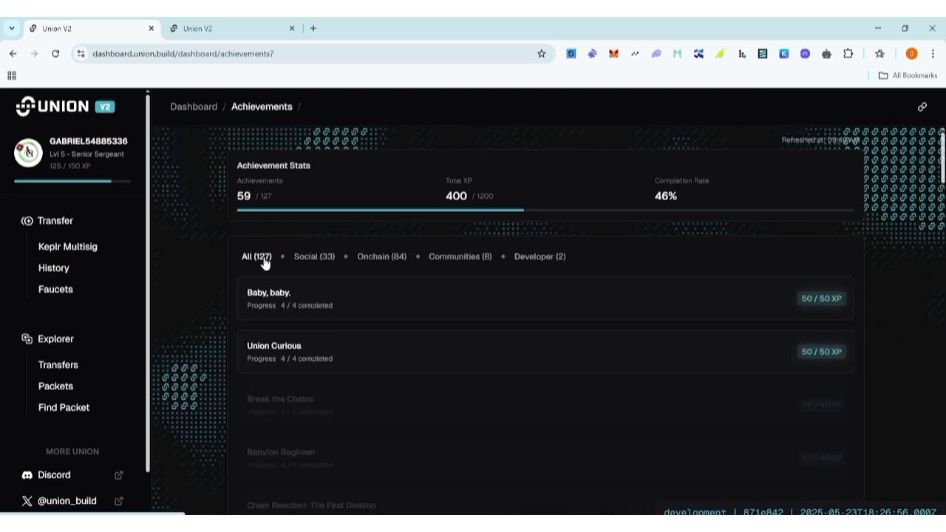
left_click(317, 257)
scroll(435, 348, "down", 10)
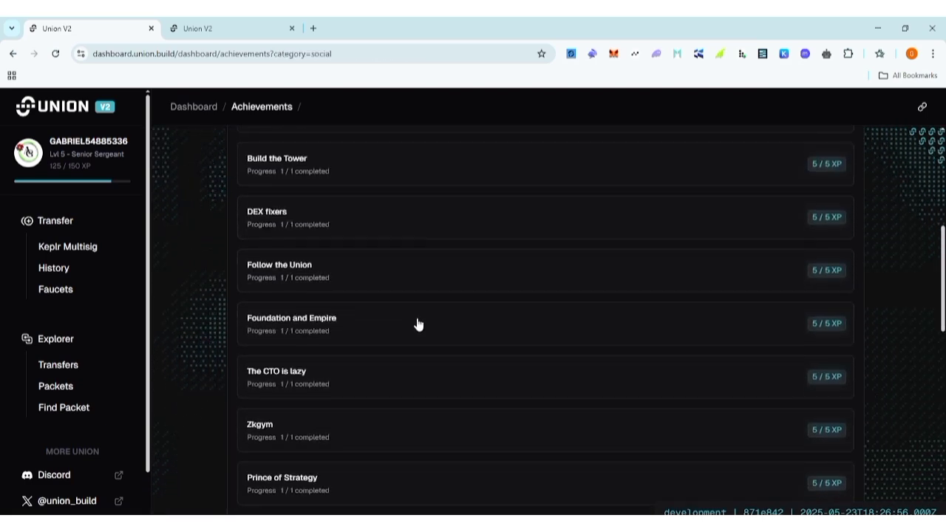
scroll(416, 322, "down", 4)
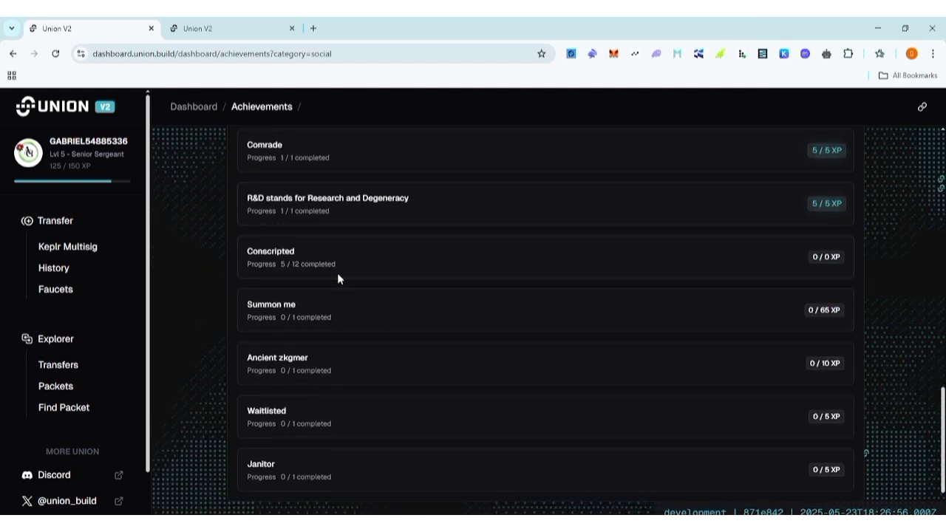
Leave the social achievements and review the profile dashboard's mission, achievement, reward and wallet stats on the second account.
scroll(337, 278, "up", 14)
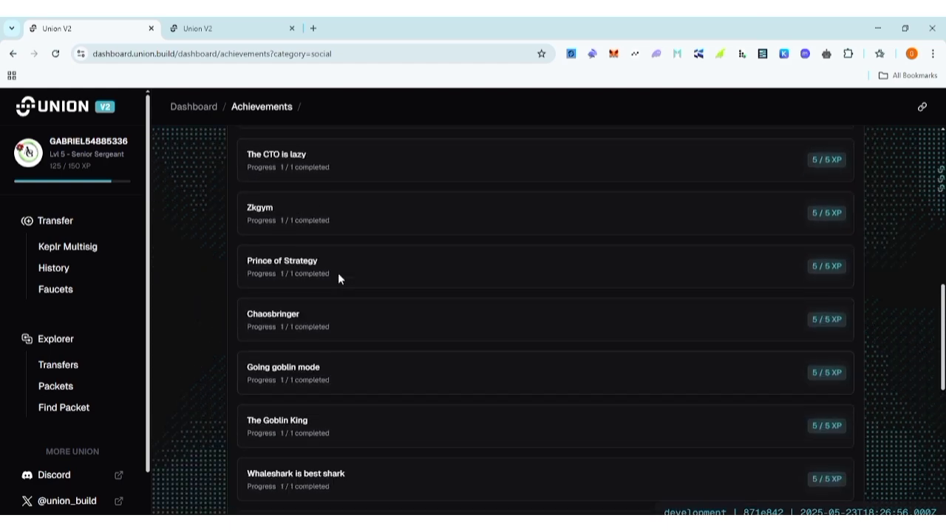
left_click(100, 150)
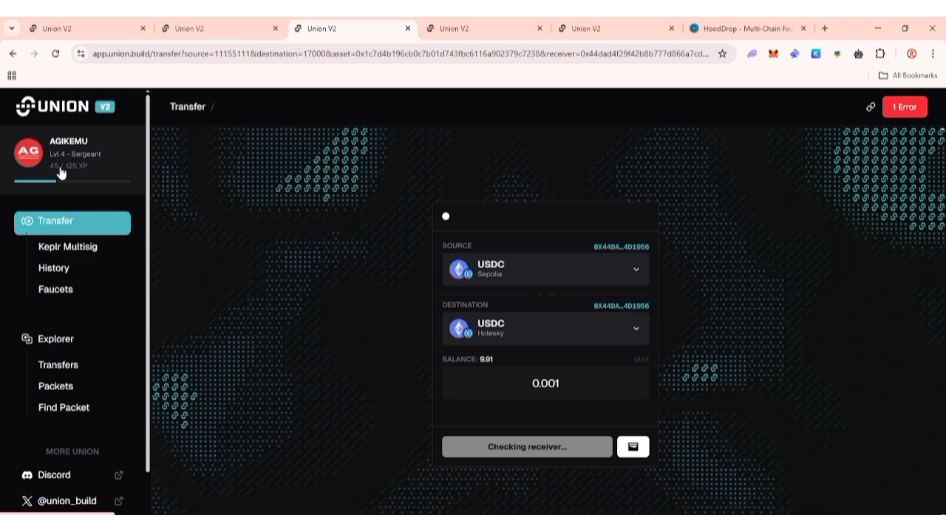
left_click(59, 165)
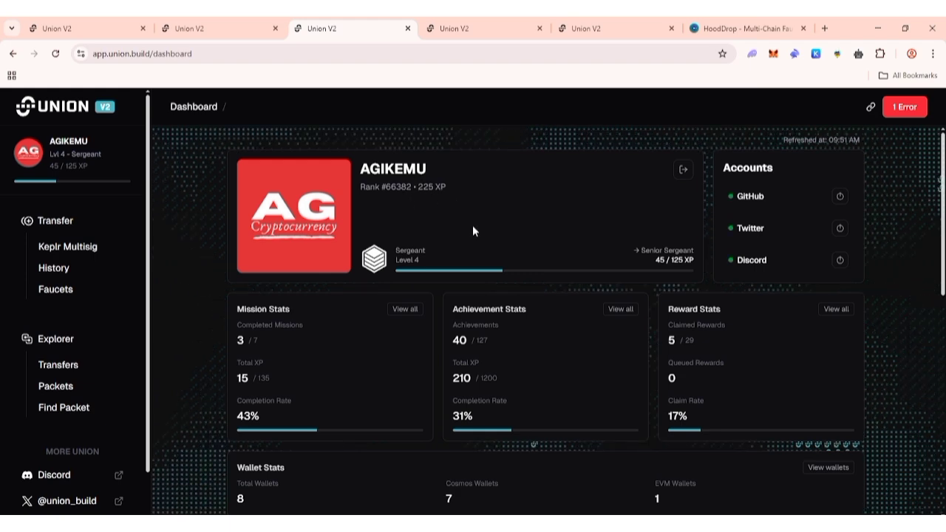
scroll(492, 226, "down", 3)
scroll(908, 168, "up", 3)
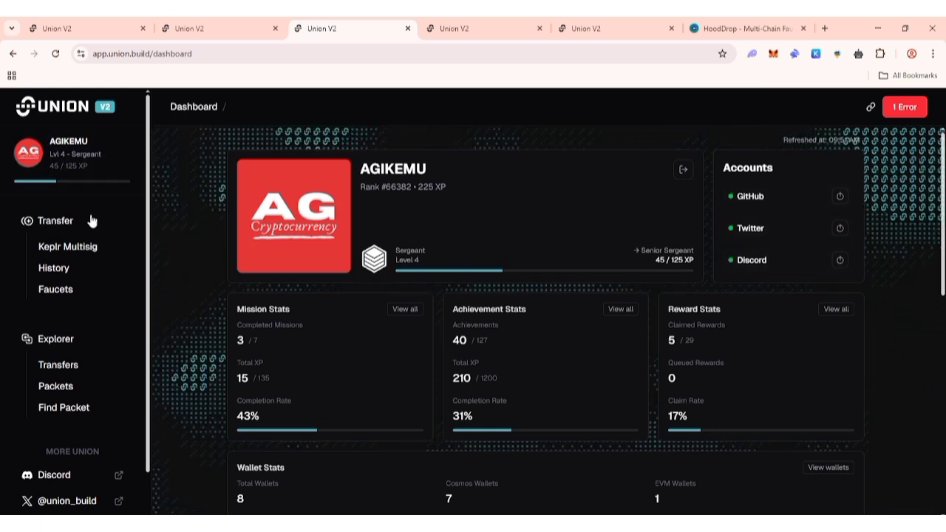
scroll(527, 394, "down", 2)
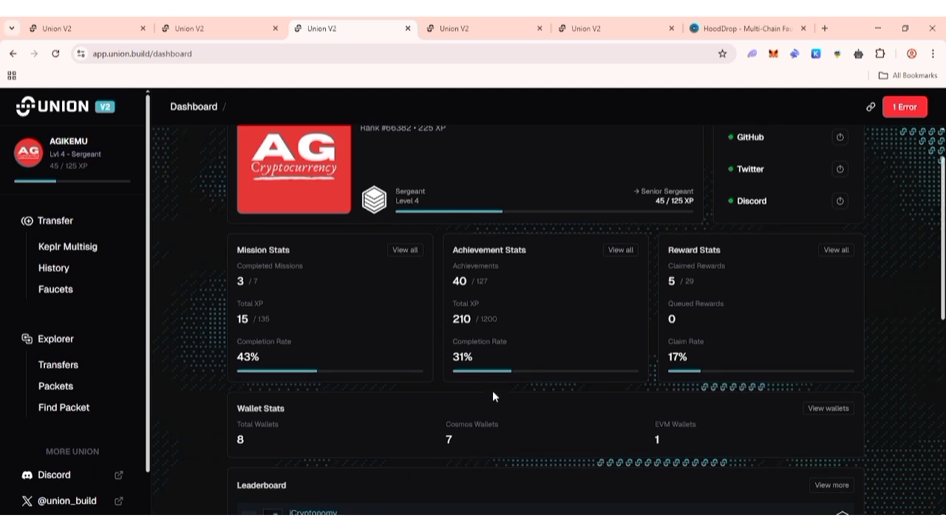
scroll(492, 394, "up", 2)
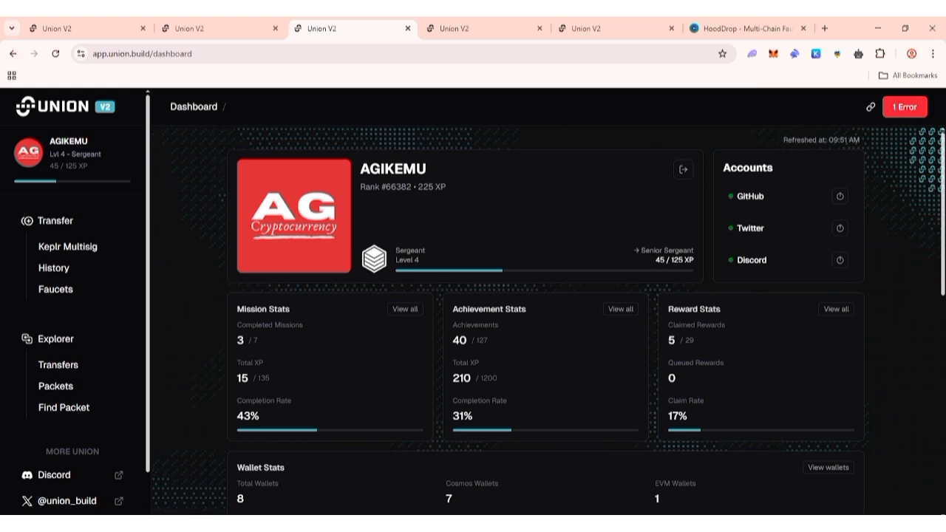
Switch to the Ubuntu 20.04.6 LTS terminal window and maximize it.
mouse_move(648, 526)
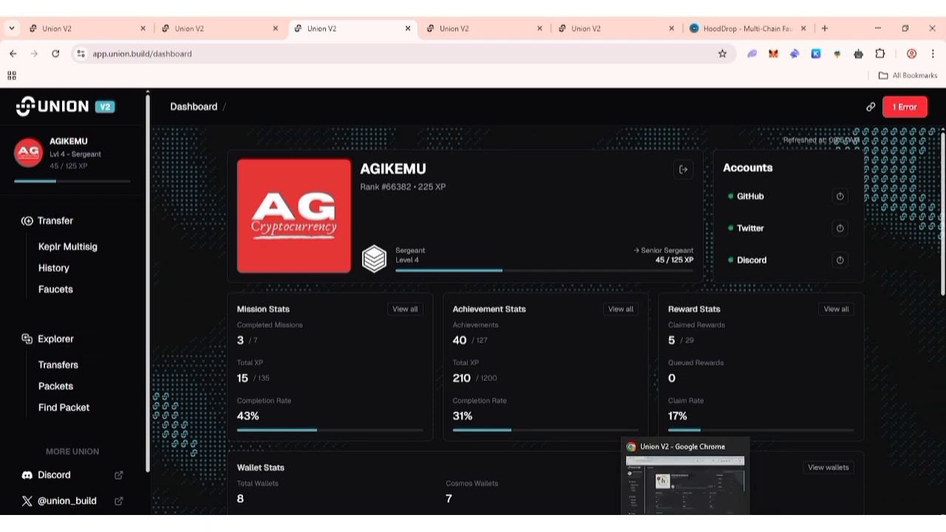
mouse_move(619, 526)
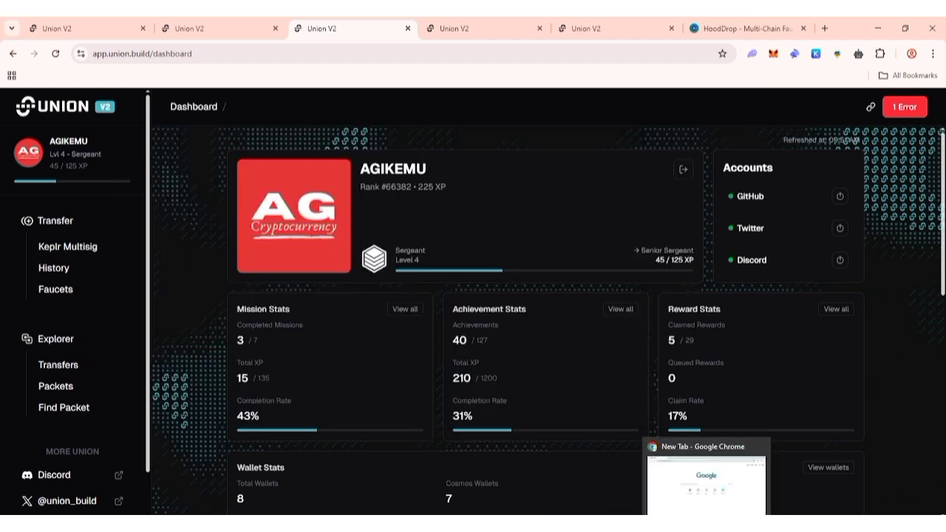
left_click(635, 526)
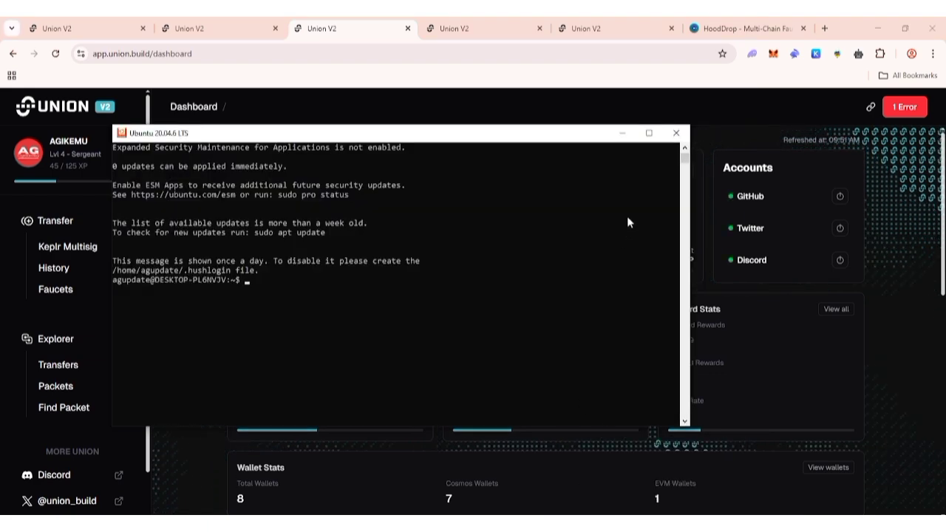
left_click(649, 133)
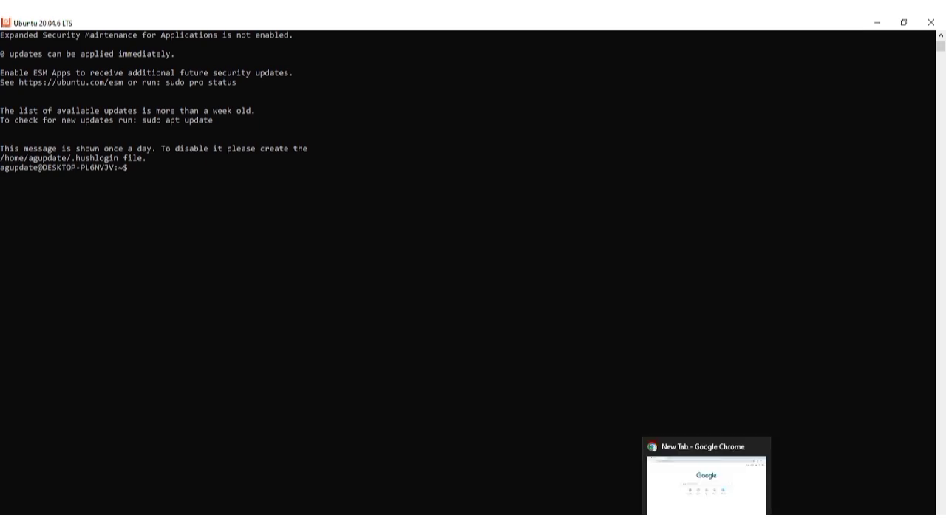
Switch to the blank Chrome window, open the Union Ceremony site, log out and authenticate again with Google.
left_click(706, 525)
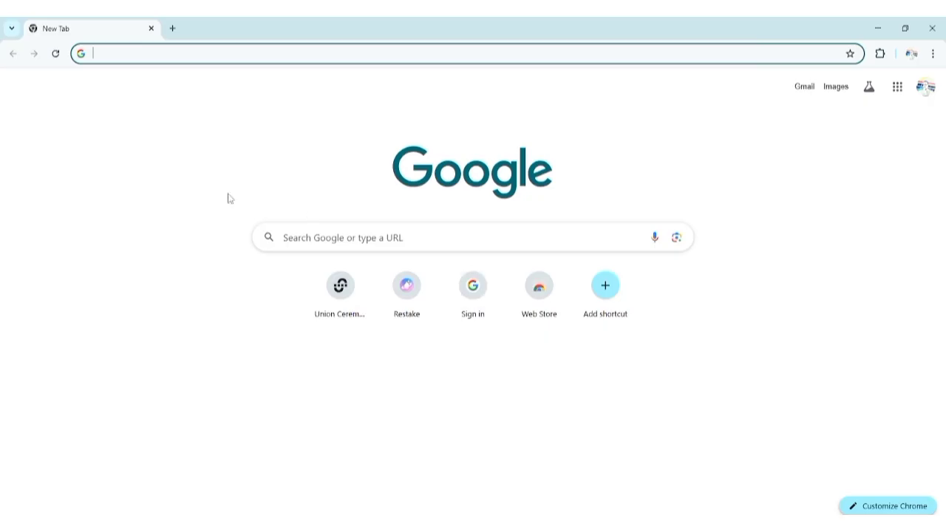
left_click(337, 290)
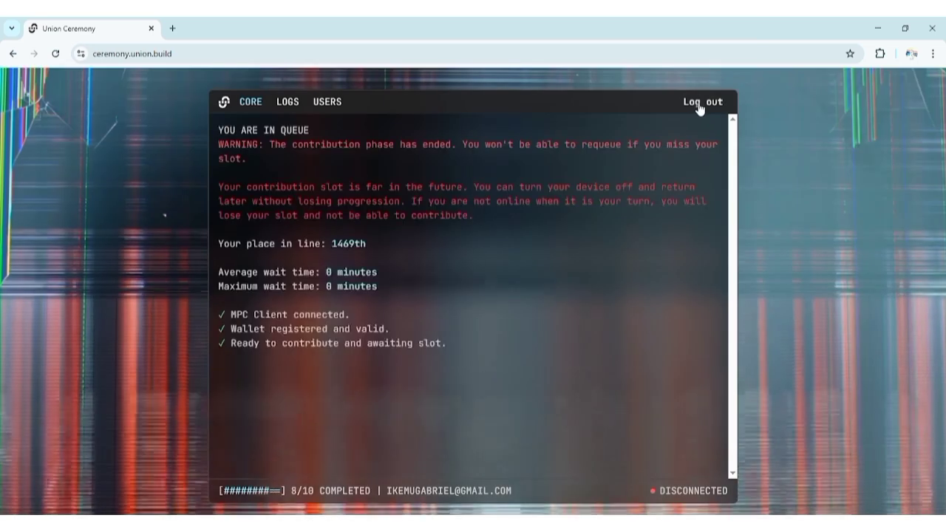
left_click(704, 103)
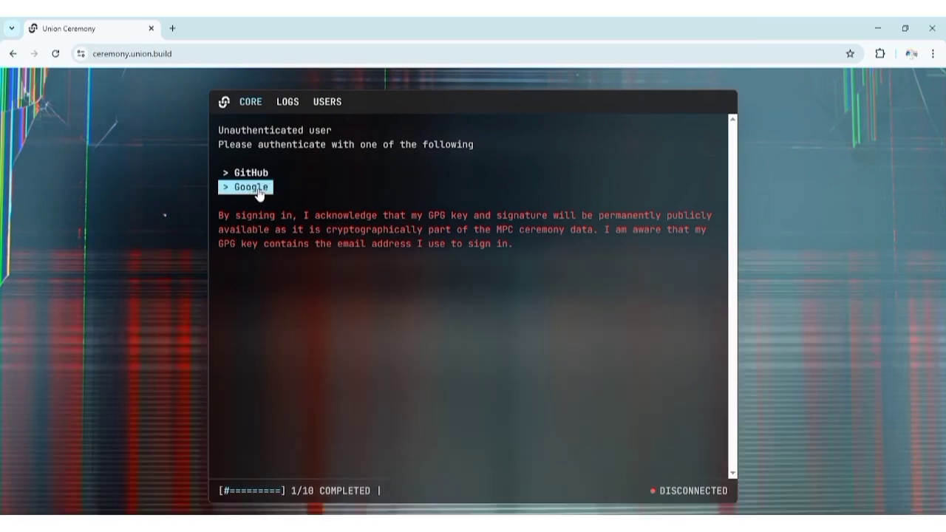
left_click(251, 187)
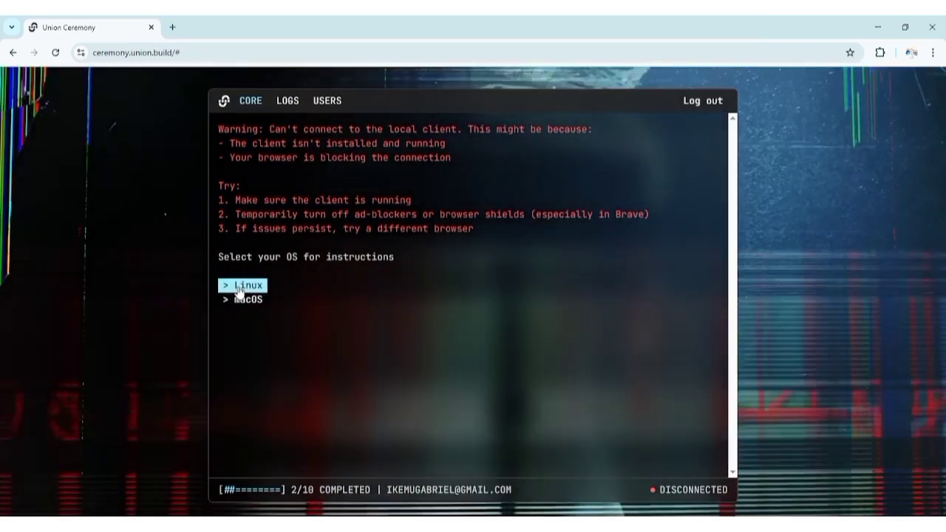
Copy the ceremony's Linux command for mpc-client:v1.2 and run it in the Ubuntu terminal.
left_click(238, 288)
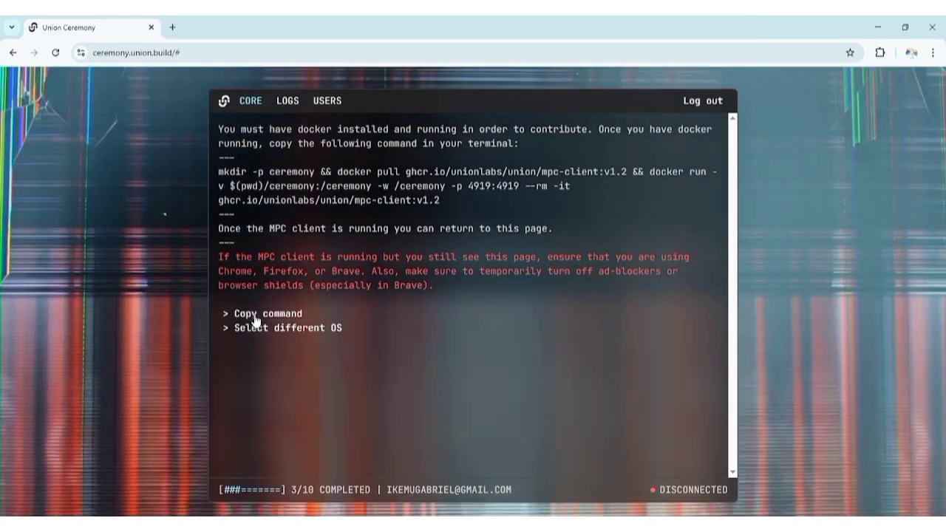
left_click(252, 316)
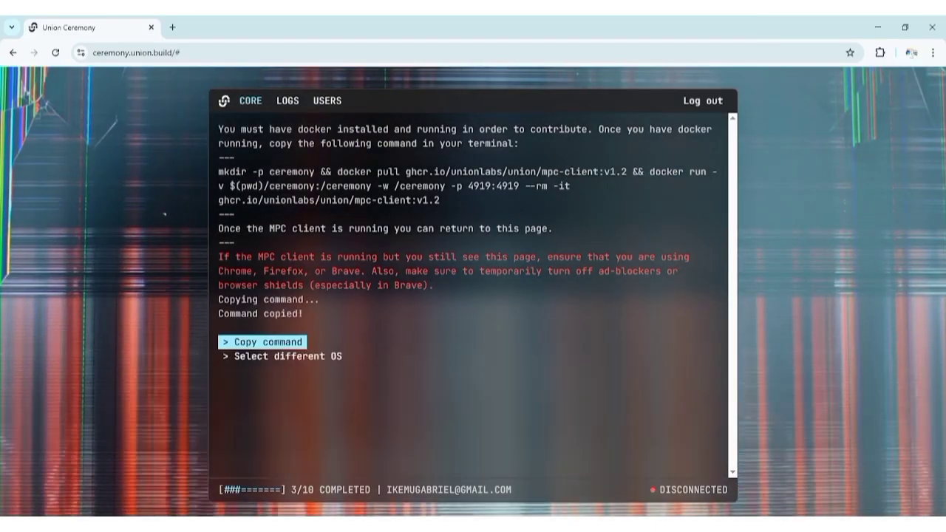
key("alt+Tab")
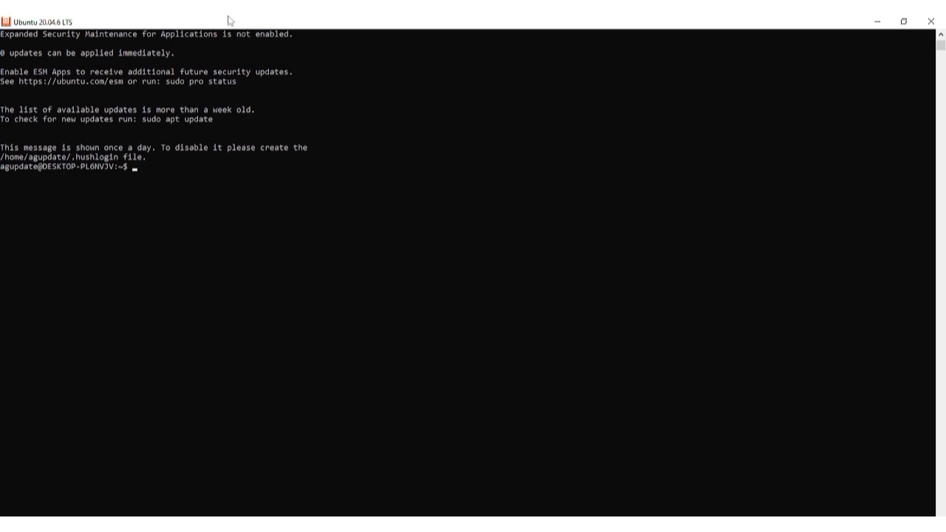
right_click(137, 175)
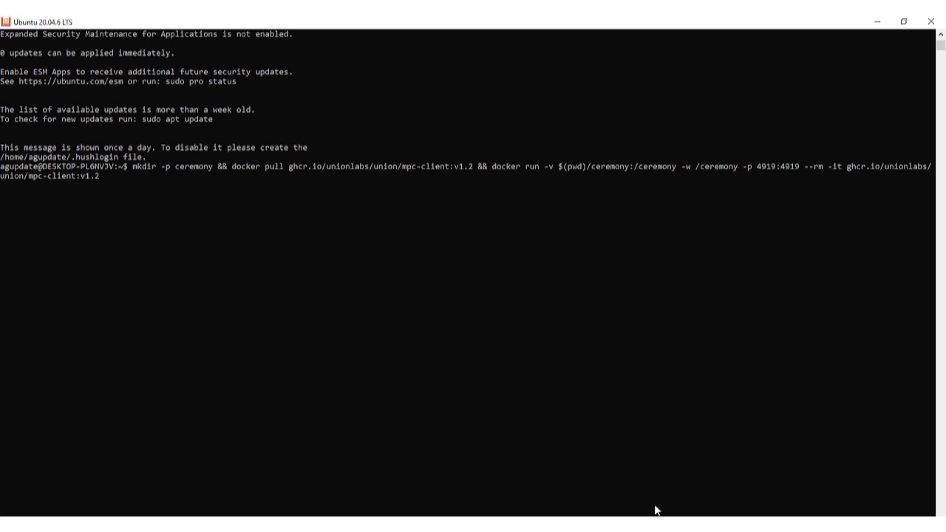
key("Return")
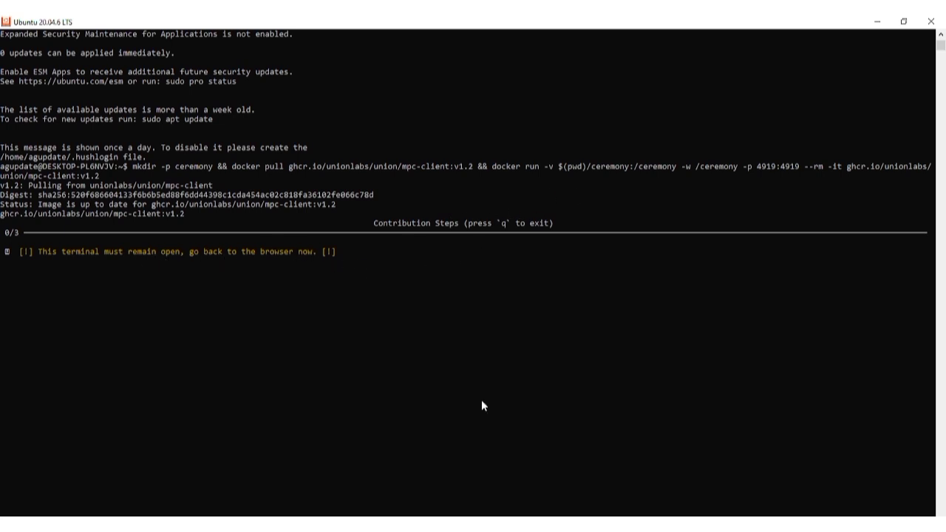
Return to Chrome and check the progress of the newest 0.001 BABY transfer from Babylon Testnet to Xion Testnet in the Union transfer history.
left_click(707, 476)
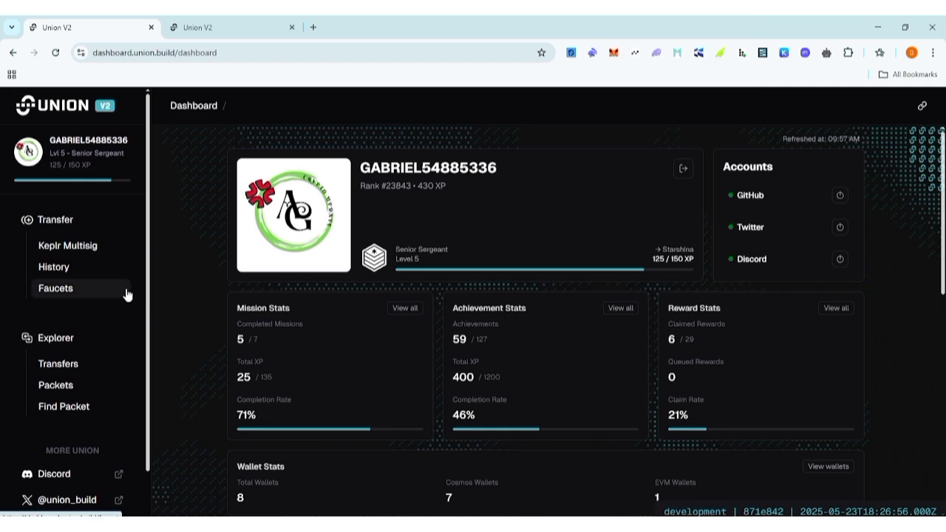
left_click(95, 272)
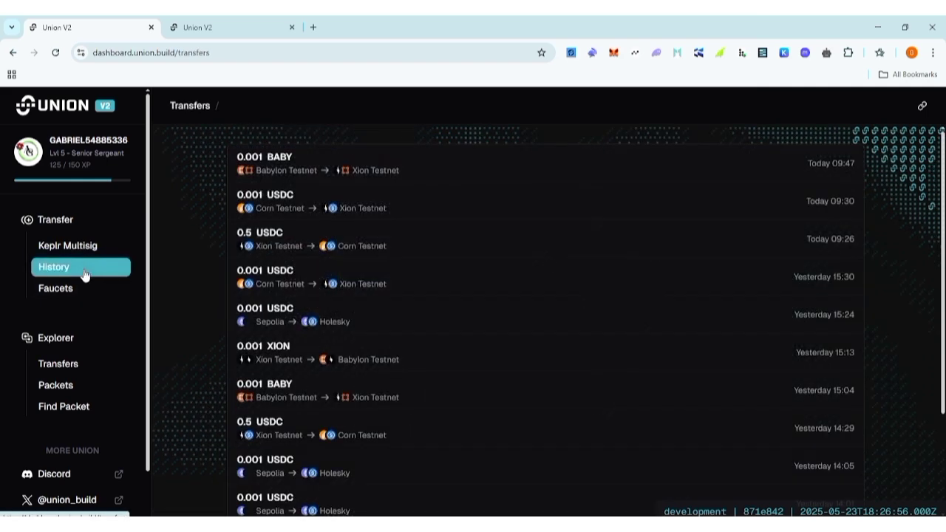
left_click(284, 167)
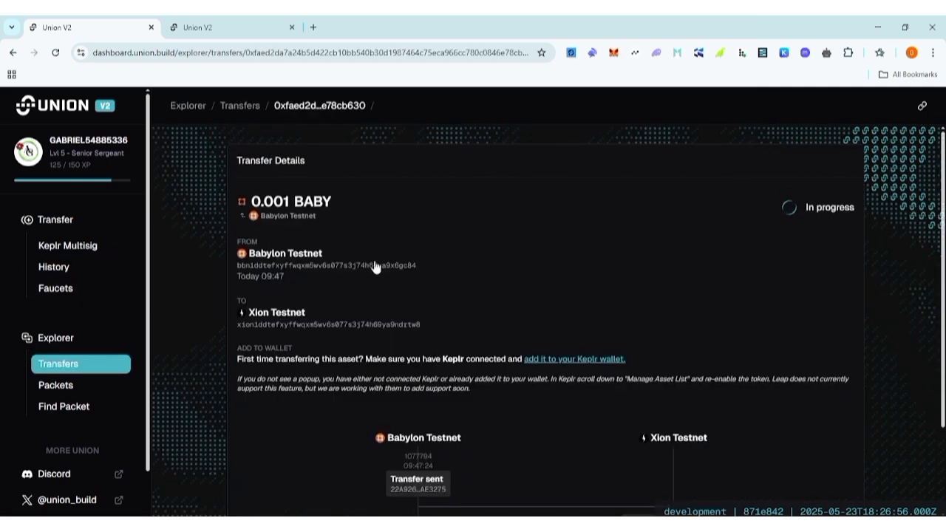
scroll(376, 266, "down", 2)
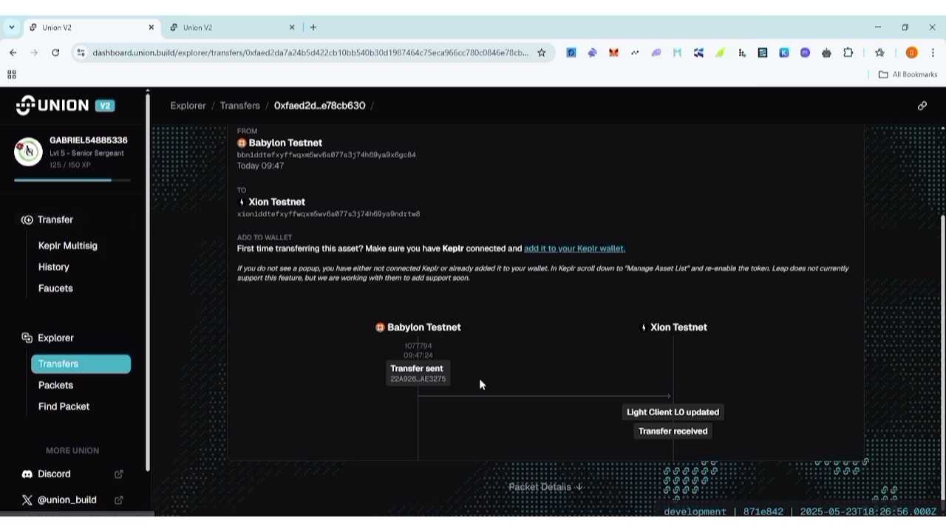
mouse_move(418, 380)
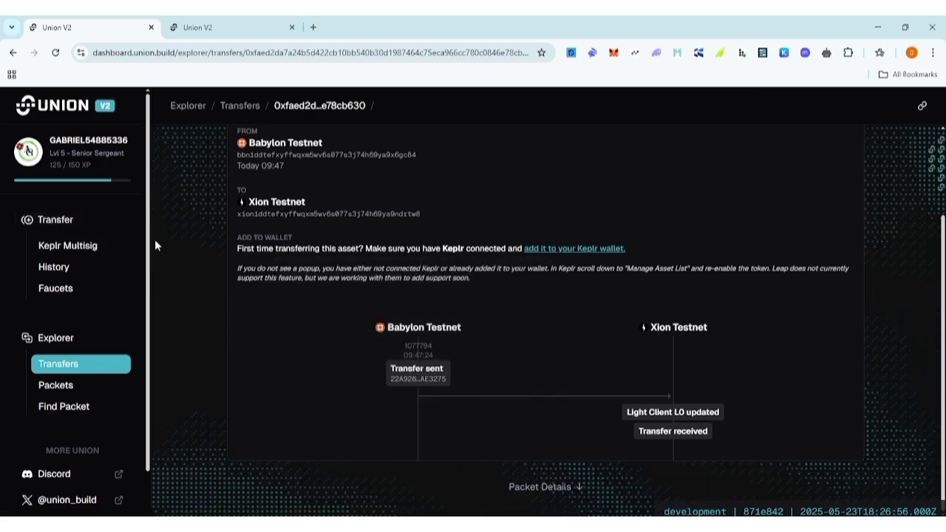
Open all achievements from the profile dashboard and look through their progress.
left_click(90, 154)
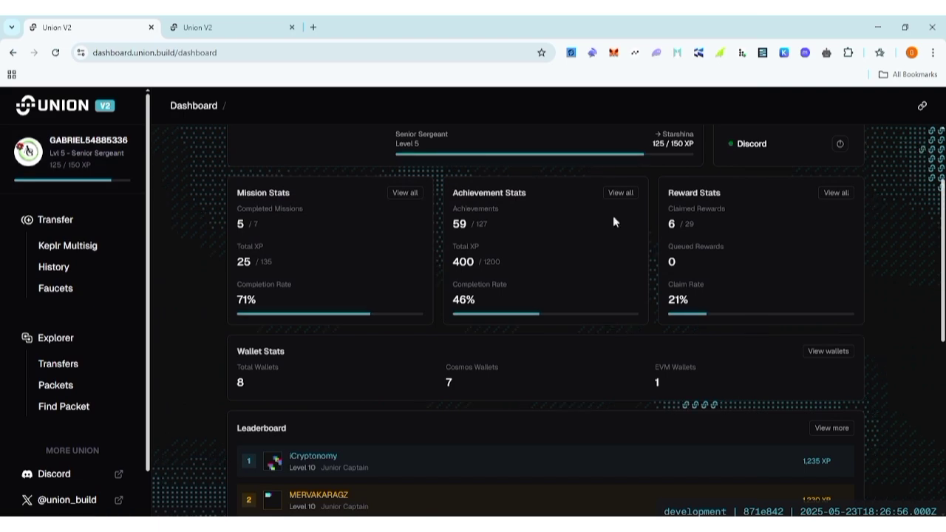
left_click(623, 194)
scroll(428, 354, "down", 5)
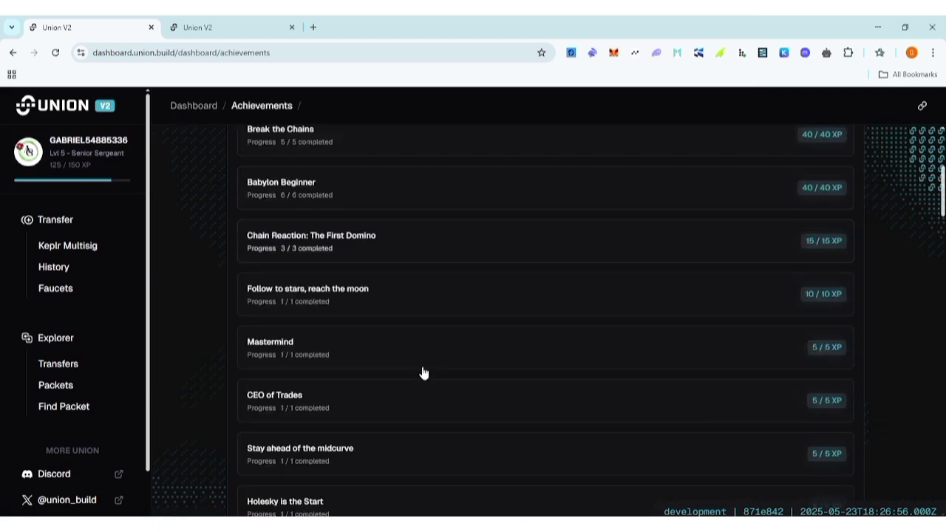
scroll(422, 371, "down", 3)
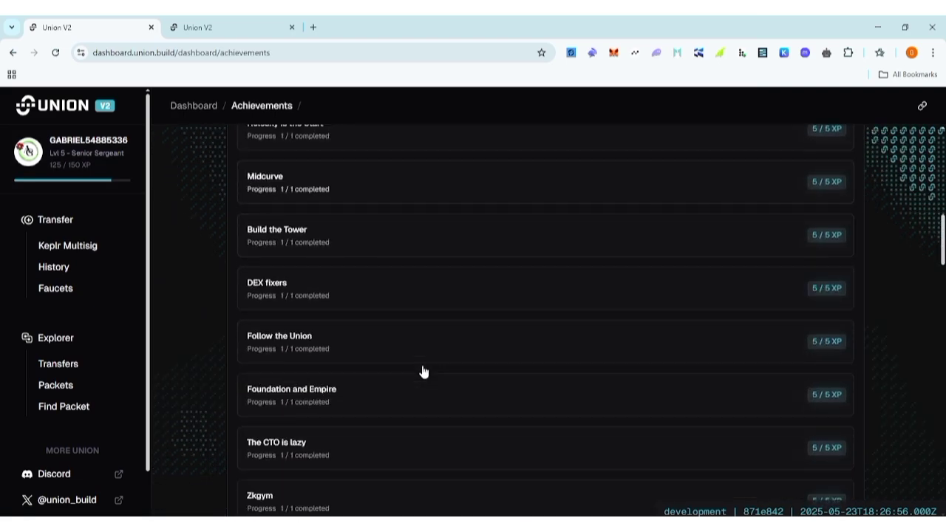
scroll(421, 370, "down", 2)
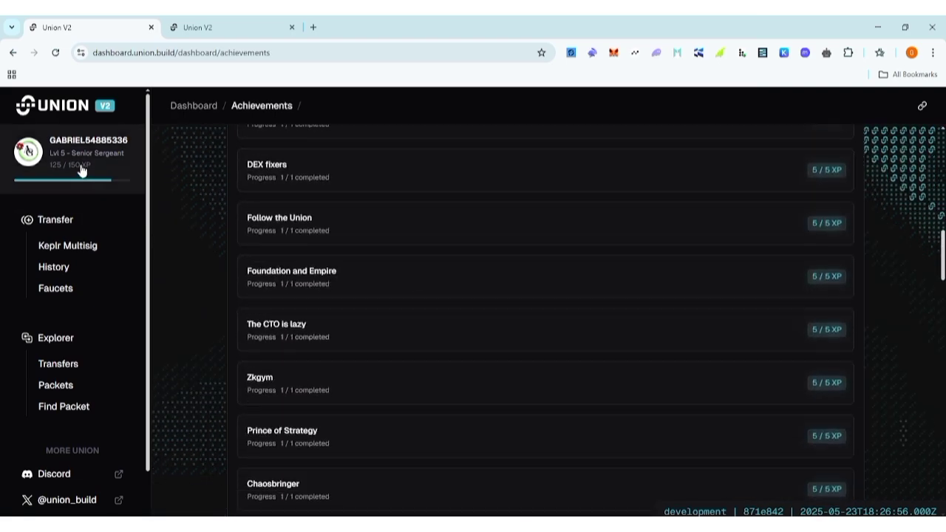
Examine the route and status of yesterday's 15:30 transfer of 0.001 USDC from Corn Testnet to Xion Testnet in the history.
left_click(74, 266)
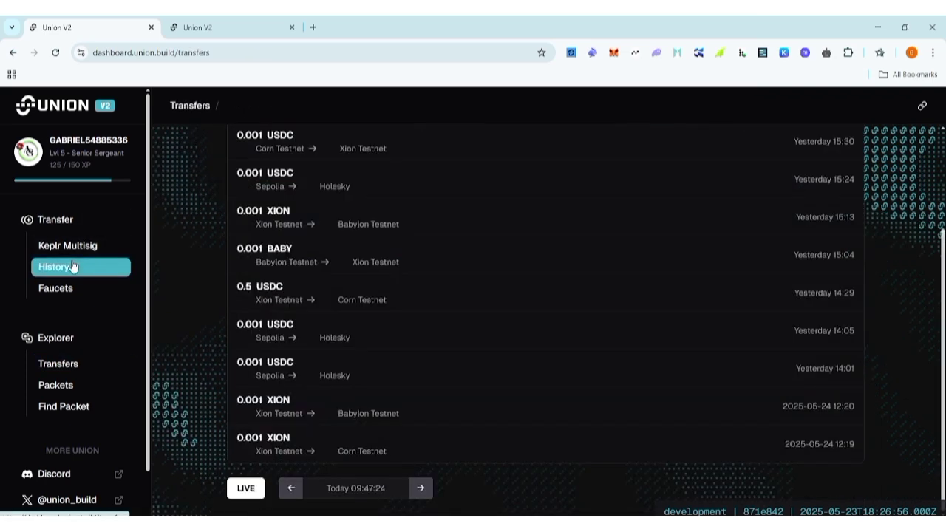
left_click(312, 151)
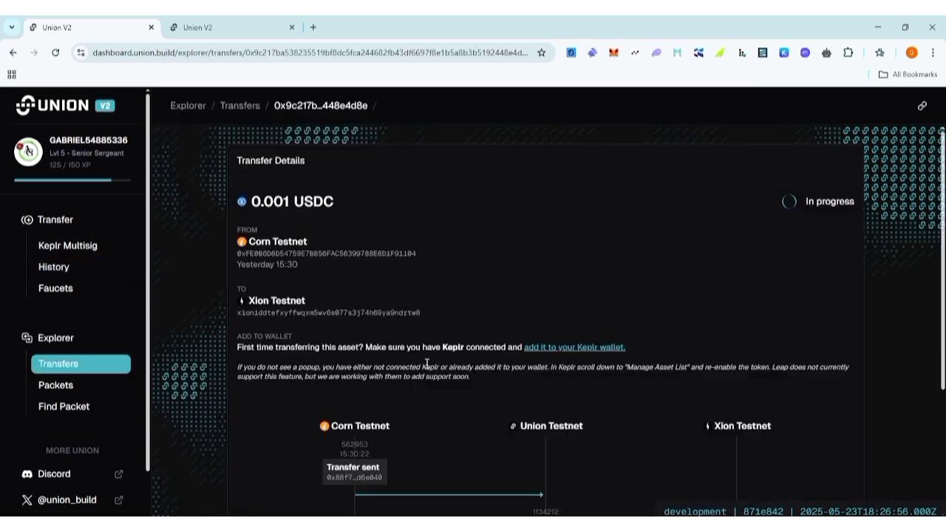
scroll(442, 365, "down", 2)
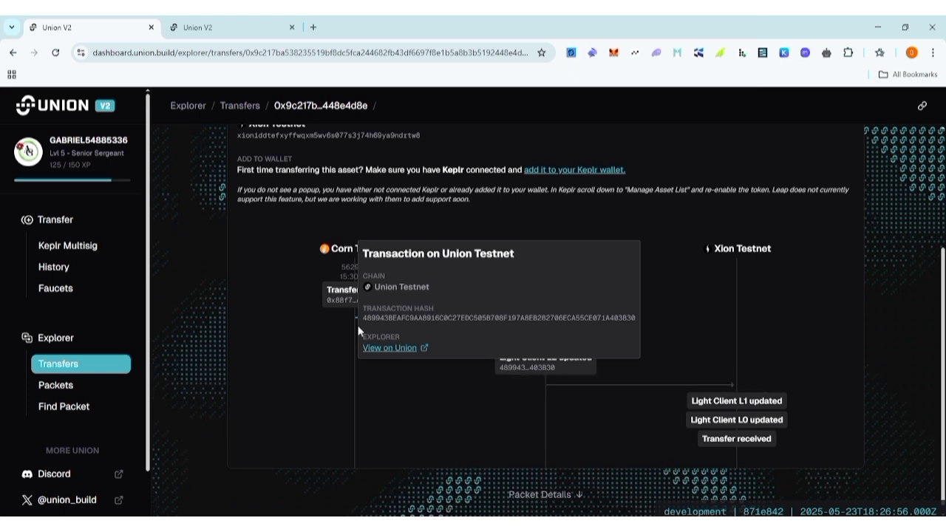
mouse_move(341, 256)
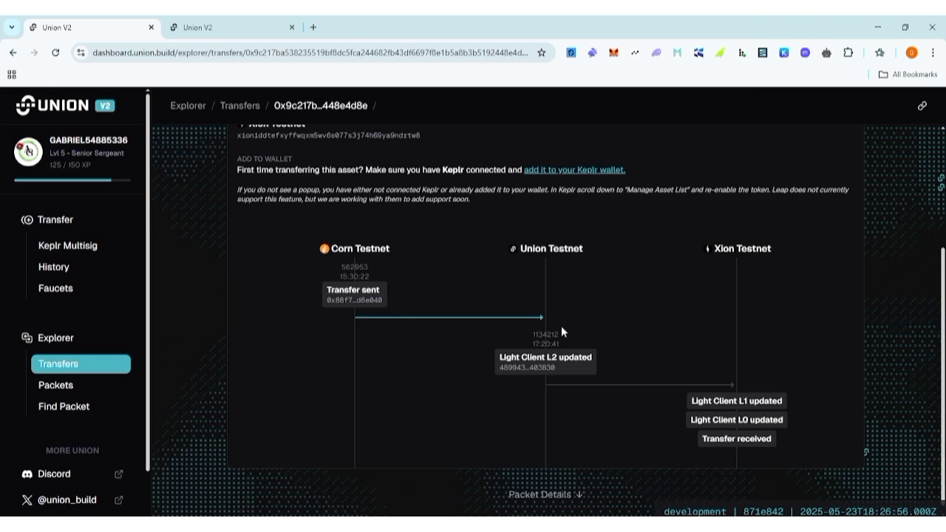
Go back to the transfer history and recheck the route of today's 0.001 BABY transfer.
left_click(67, 269)
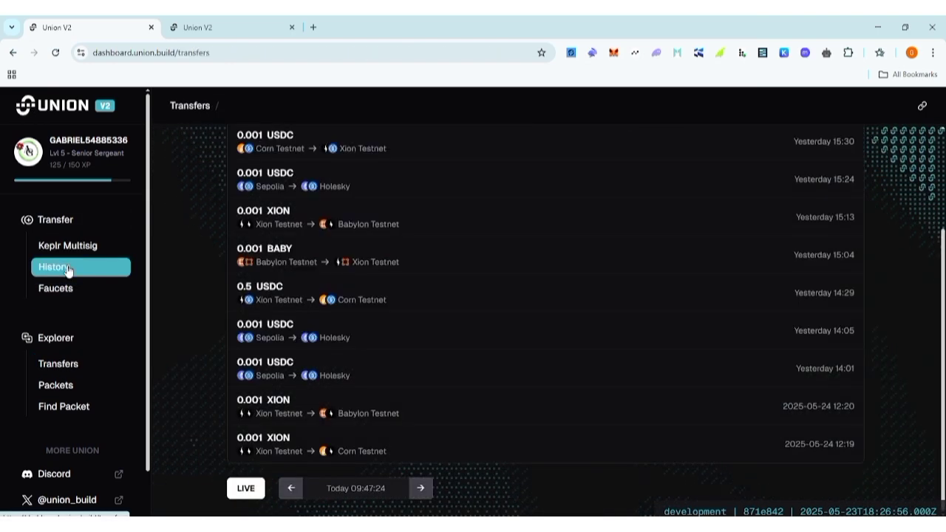
left_click(264, 157)
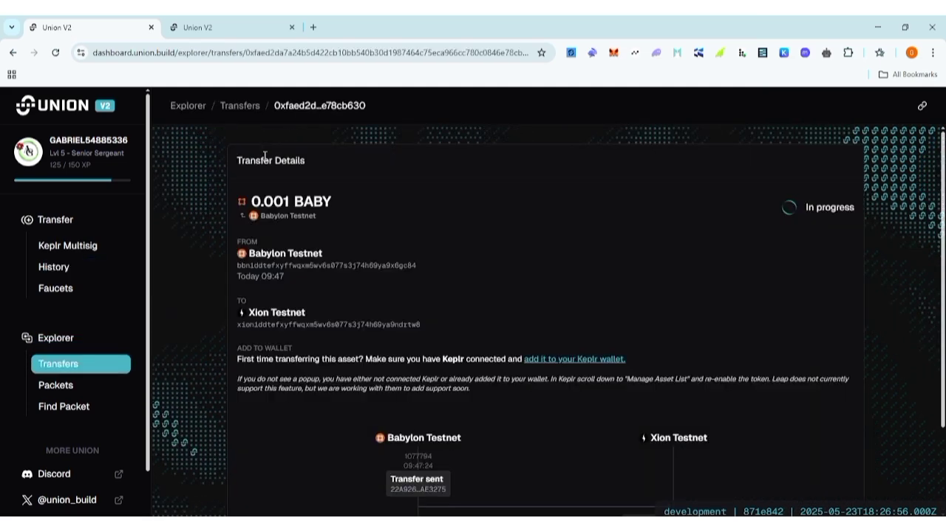
scroll(265, 157, "down", 3)
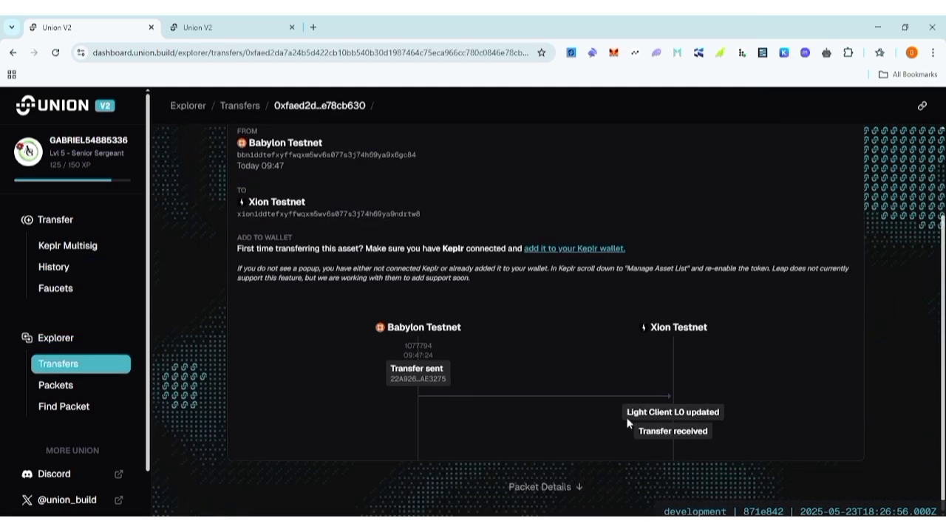
Inspect the Babylon Testnet transaction details of the 0.001 BABY transfer, and open a blank transfer form.
left_click(424, 383)
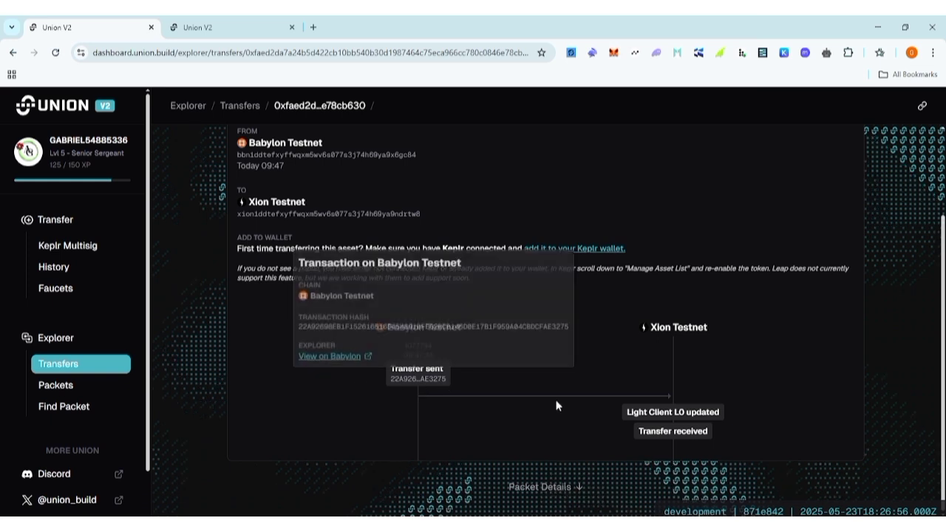
scroll(176, 358, "up", 3)
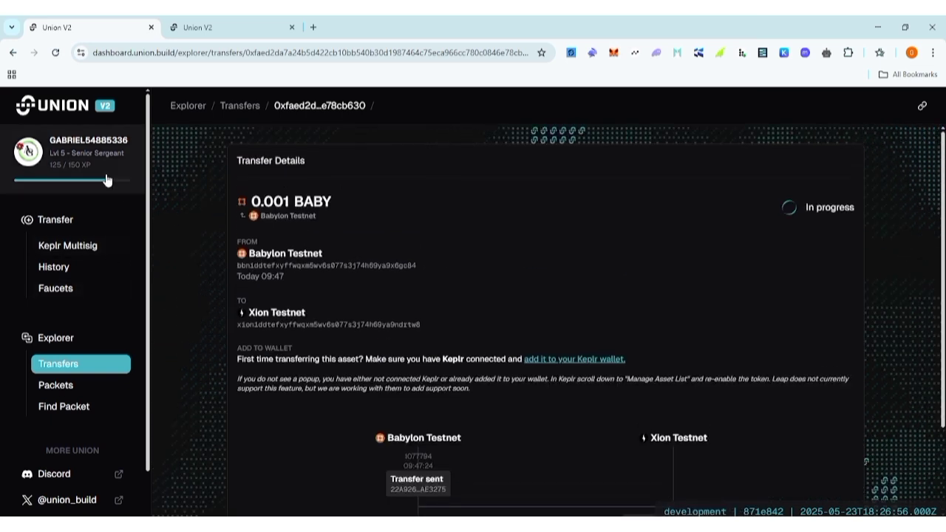
left_click(74, 227)
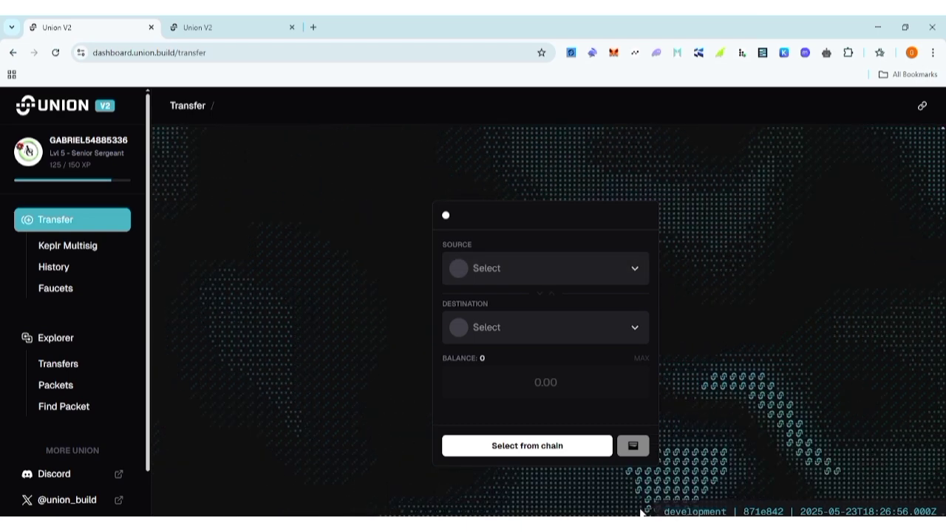
Switch to the Ubuntu terminal to check the running MPC client, and return to the Union dashboard in Chrome.
key("alt+Tab")
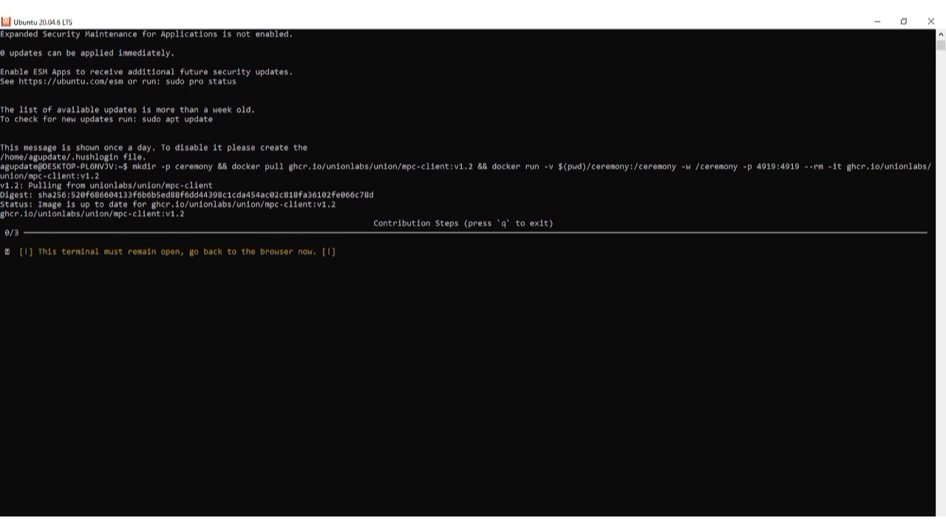
key("alt+Tab")
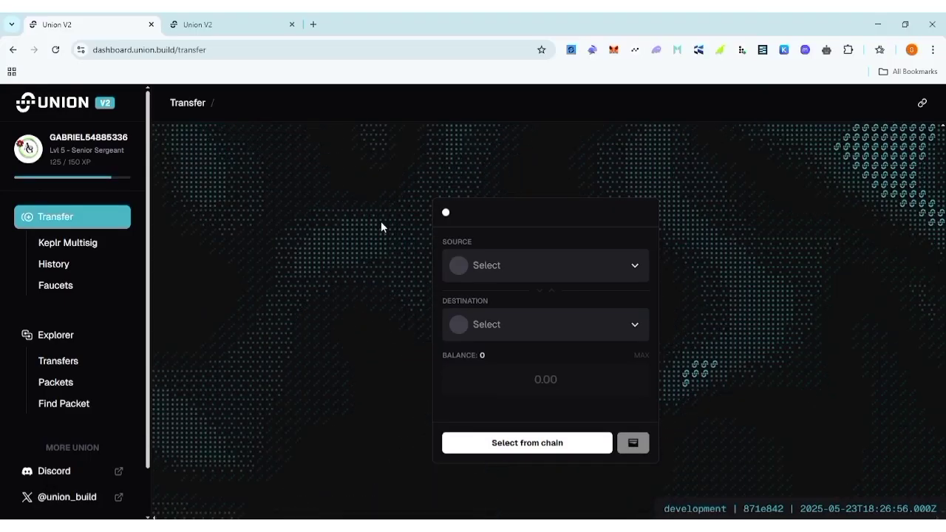
Open the profile's wallet list from the dashboard and look at the linked EVM wallet.
left_click(101, 180)
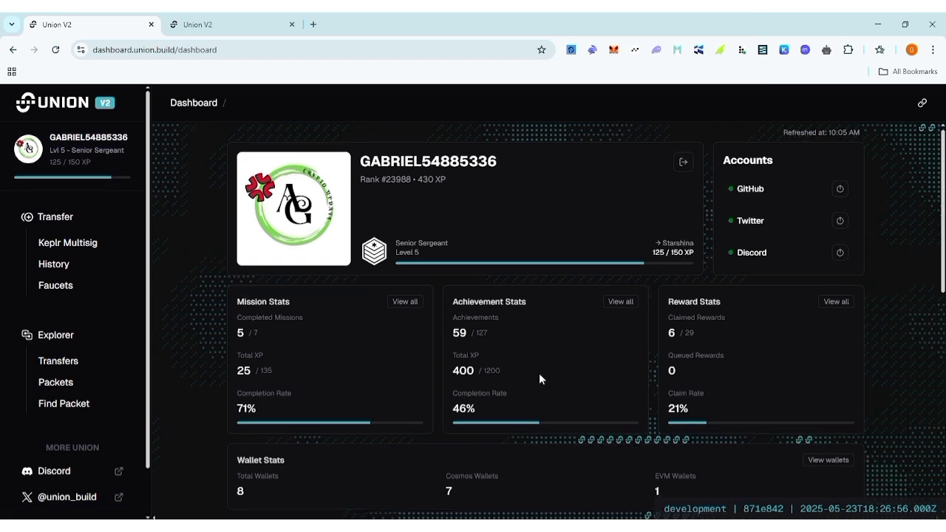
scroll(539, 377, "down", 1)
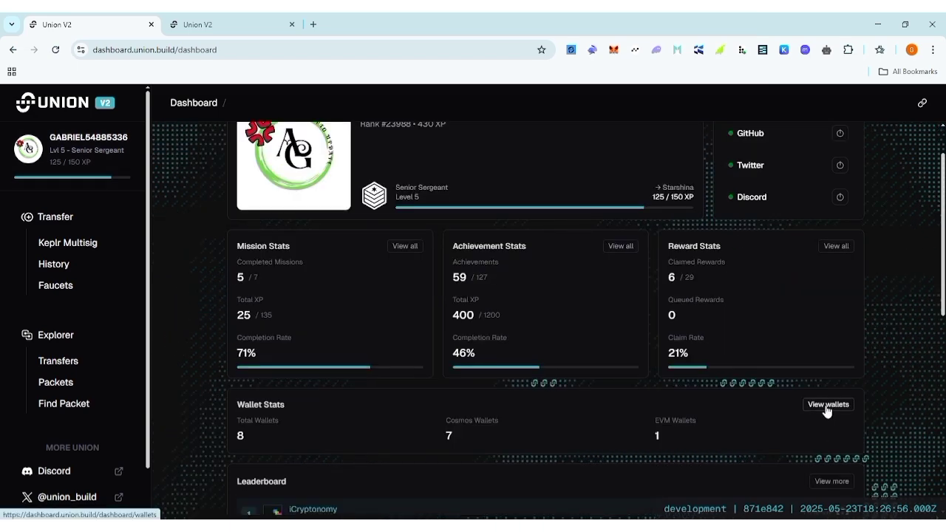
left_click(828, 405)
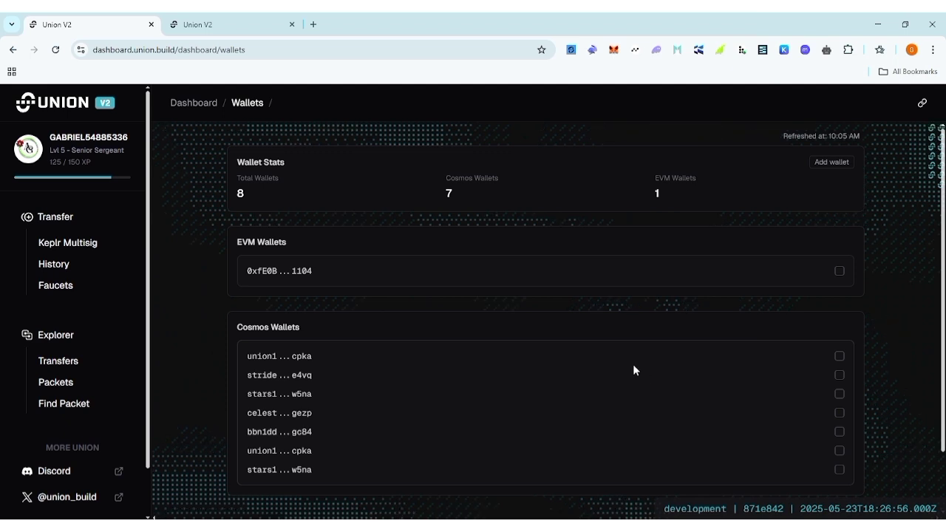
left_click(835, 272)
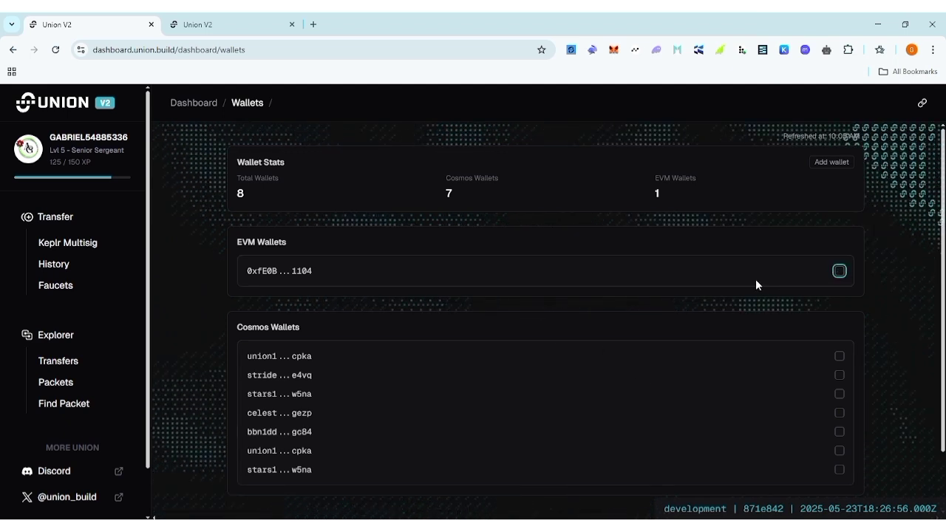
View the ownership verification for adding the Rabby Wallet, and close it without verifying.
left_click(827, 172)
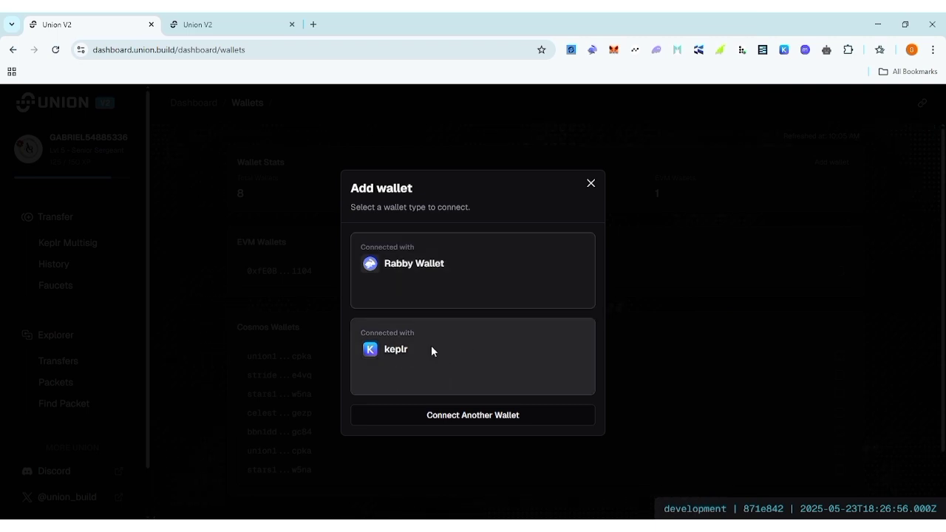
left_click(427, 263)
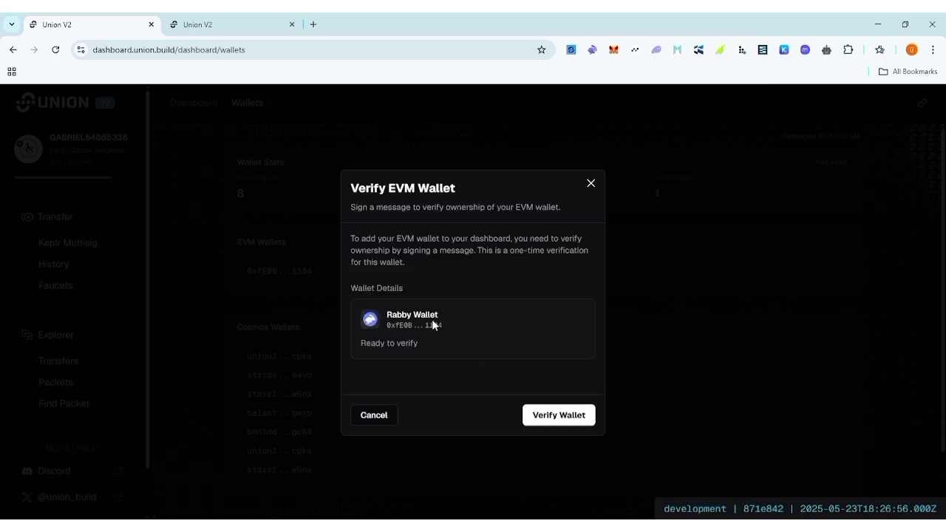
left_click(592, 185)
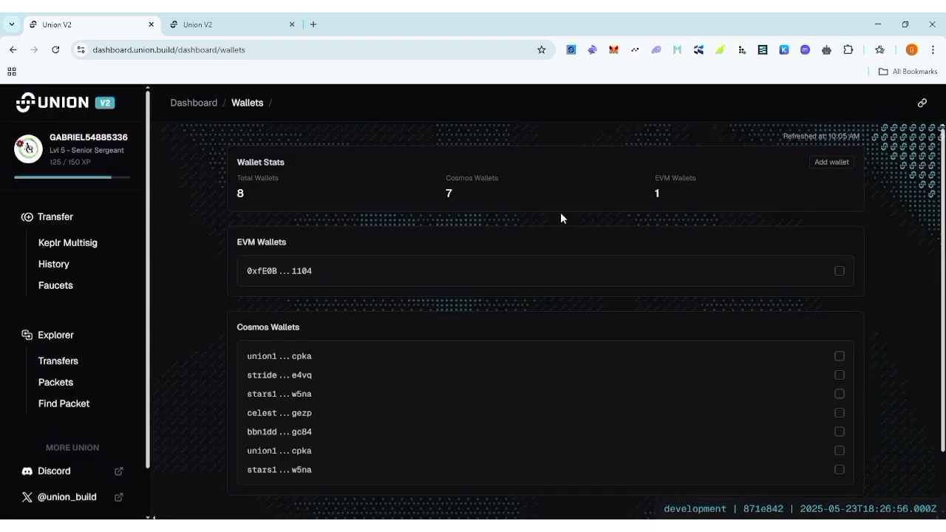
Try to add the Keplr wallet with all the preselected Cosmos chains to the dashboard.
left_click(838, 165)
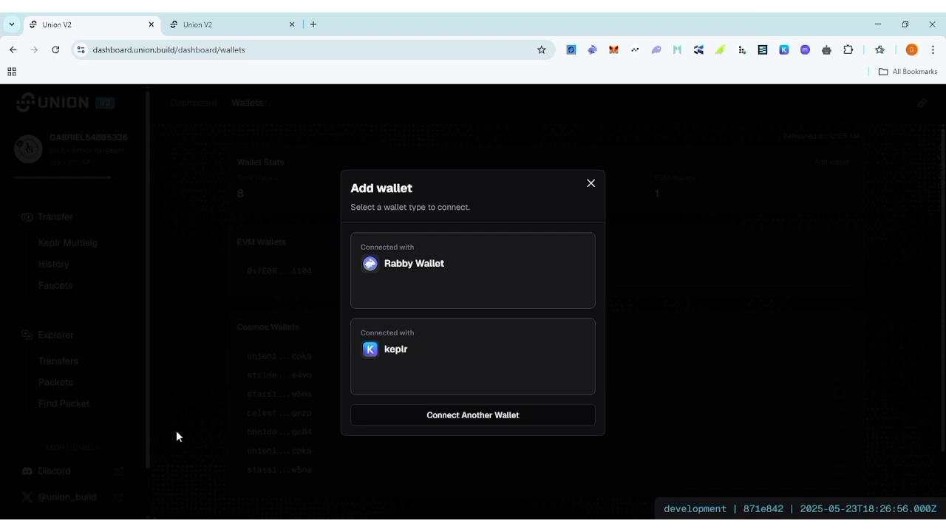
left_click(460, 350)
scroll(458, 364, "down", 3)
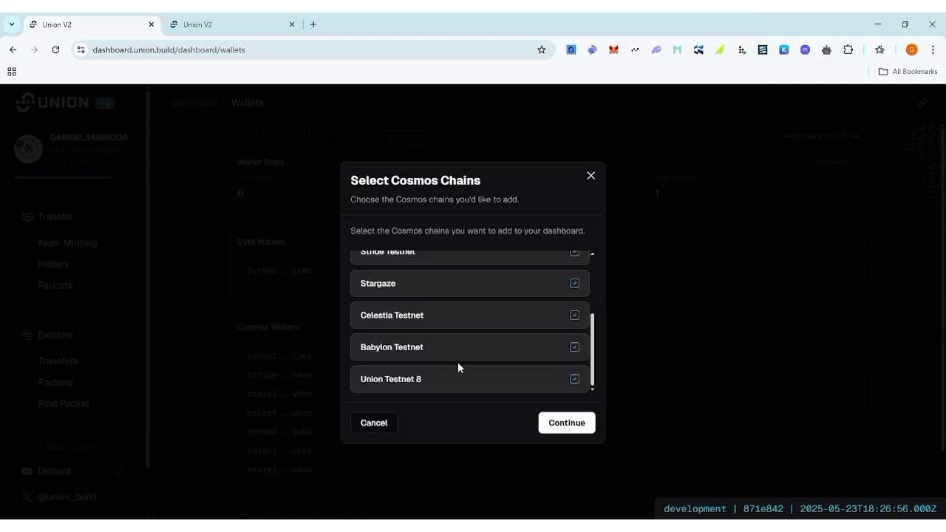
scroll(457, 362, "up", 3)
scroll(458, 361, "down", 5)
left_click(557, 423)
left_click(559, 416)
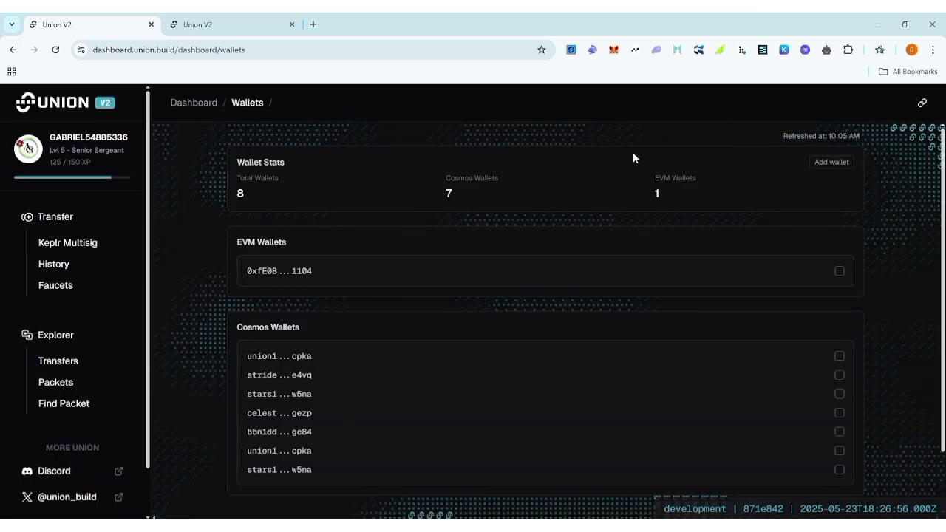
Look over the linked EVM and Cosmos wallets, and return to the profile dashboard.
scroll(666, 202, "down", 2)
scroll(664, 204, "up", 2)
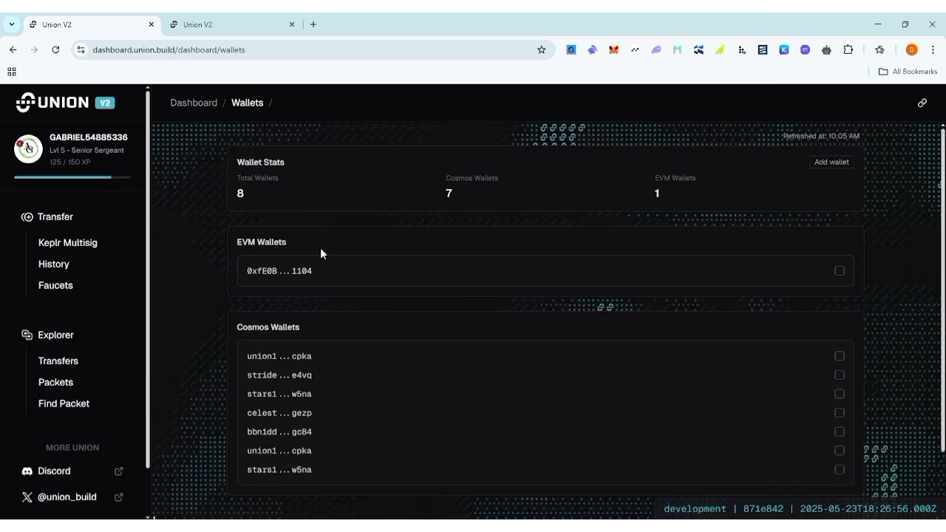
left_click(103, 162)
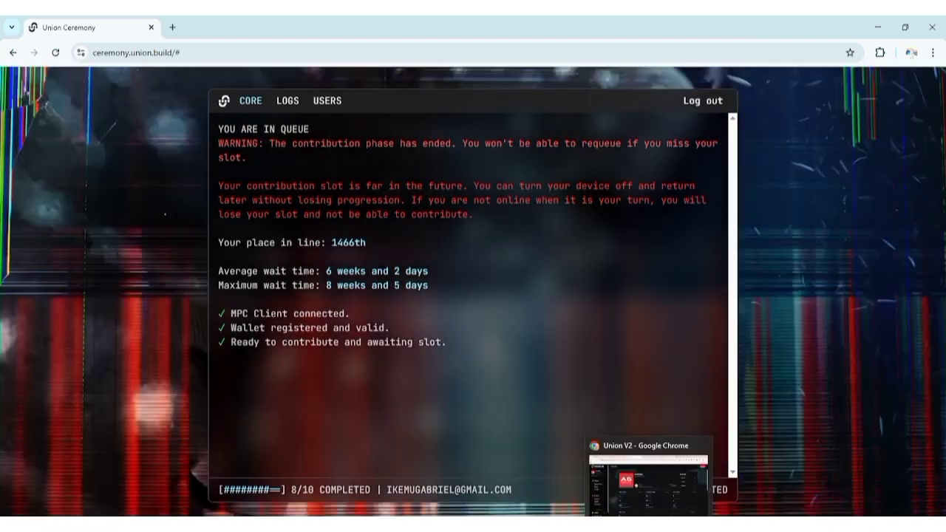
Switch to the Chrome window with the other Union account, examine its dashboard stats and leaderboard, and return to the blank transfer form.
key("alt+Tab")
scroll(605, 375, "down", 2)
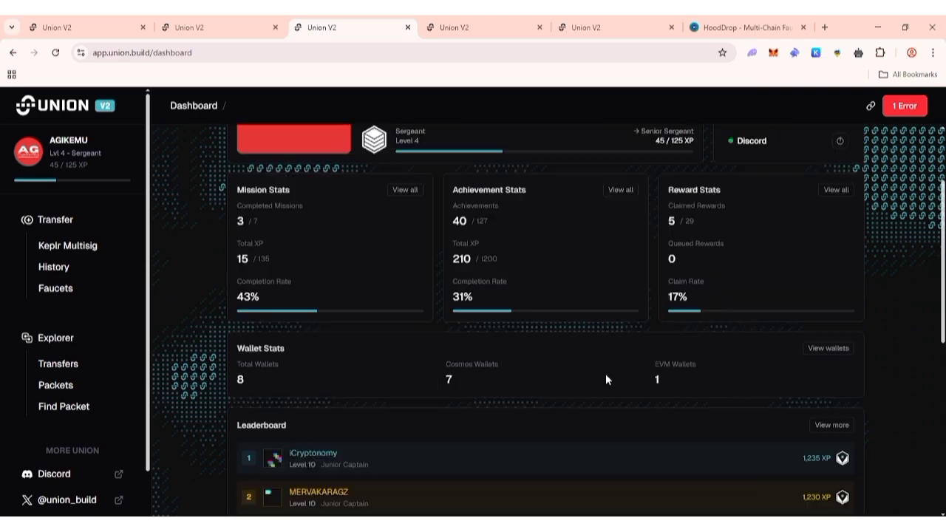
scroll(605, 374, "down", 1)
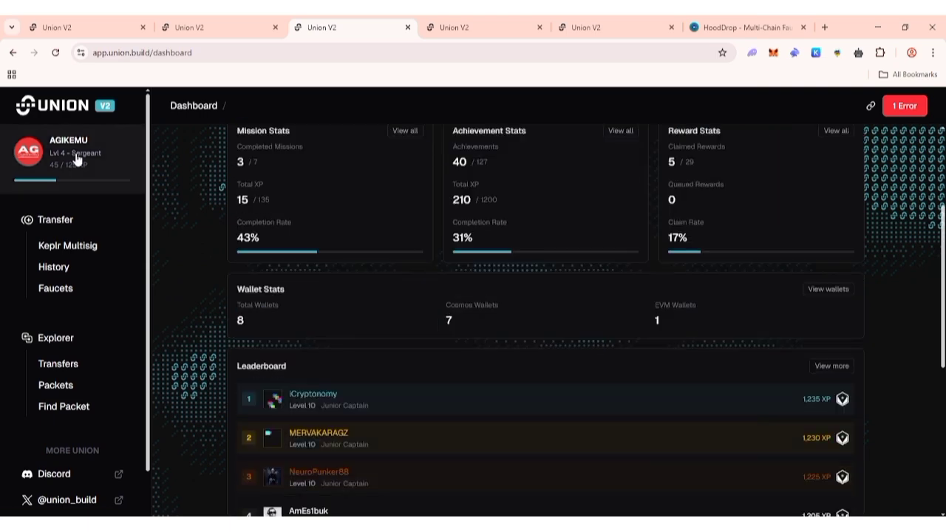
scroll(247, 253, "up", 3)
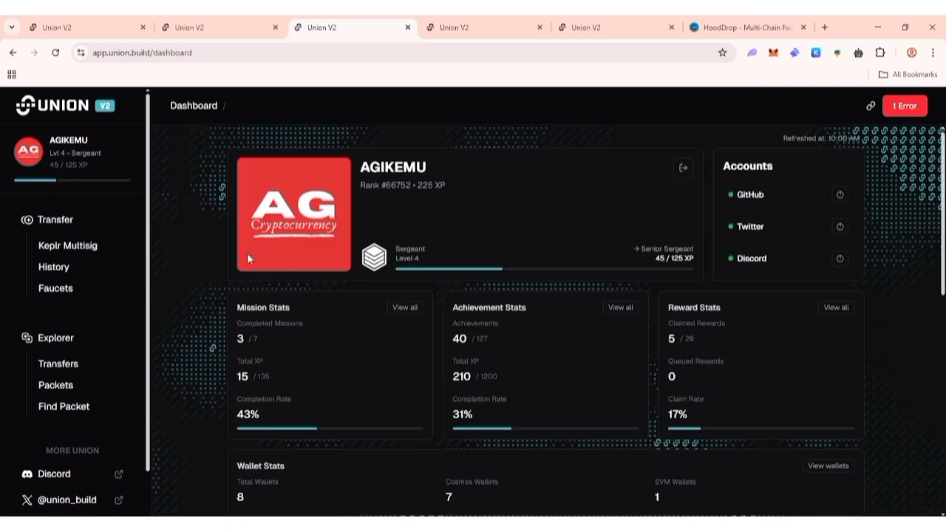
scroll(247, 254, "down", 4)
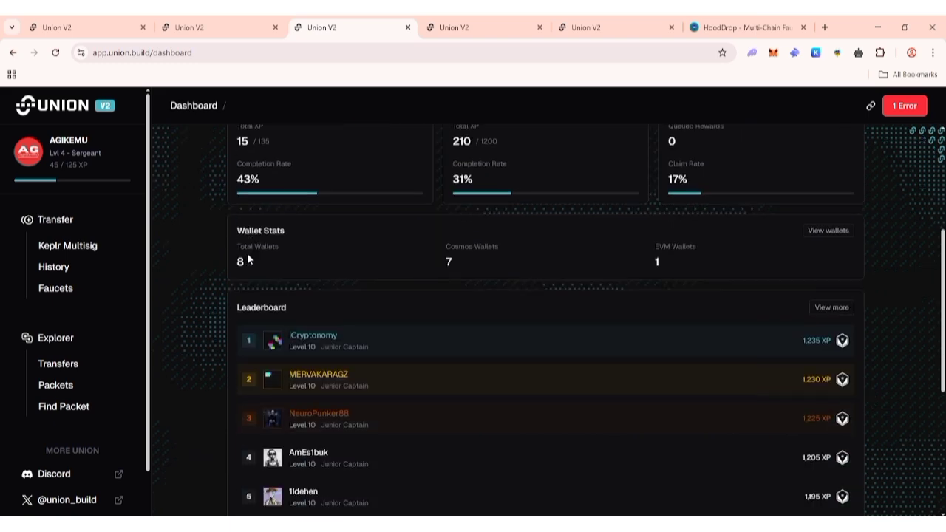
scroll(536, 492, "up", 1)
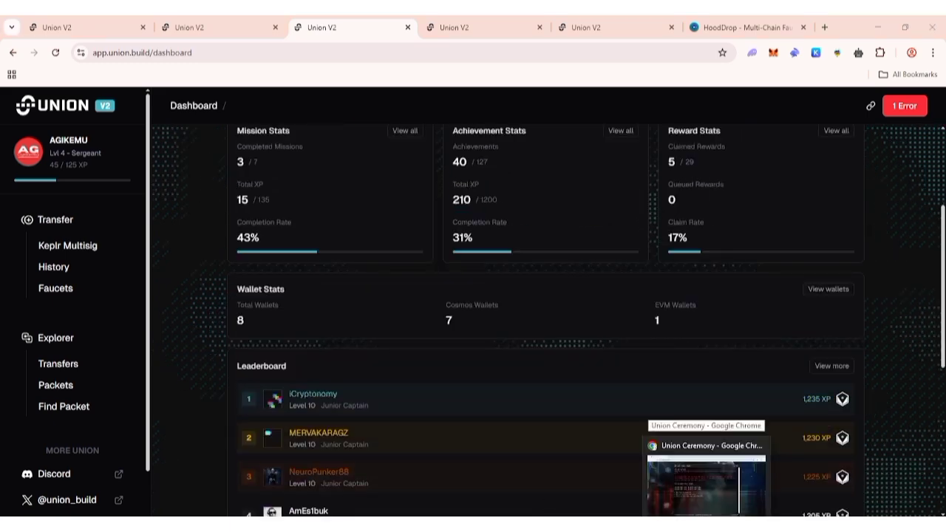
left_click(706, 477)
left_click(677, 480)
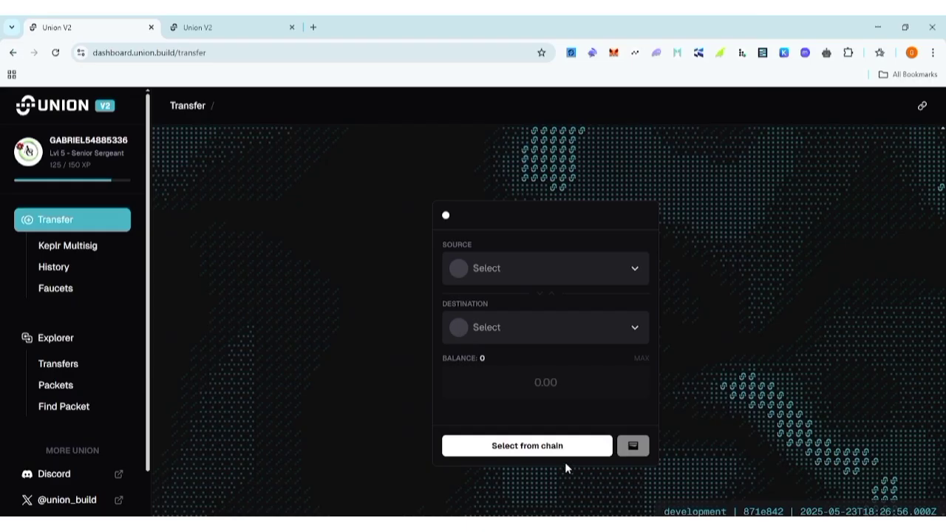